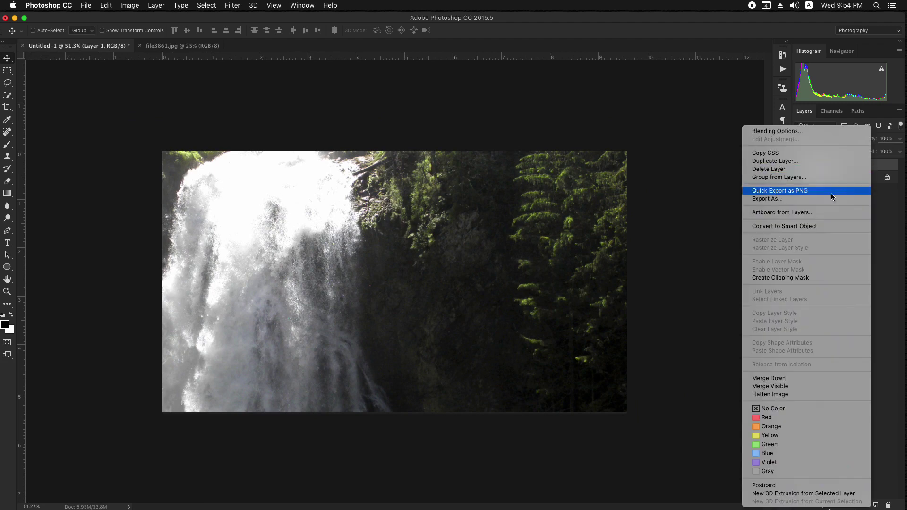
Convert Layer 1 to a smart object, scale it to 57.96% and reposition the waterfall within the canvas
click(786, 226)
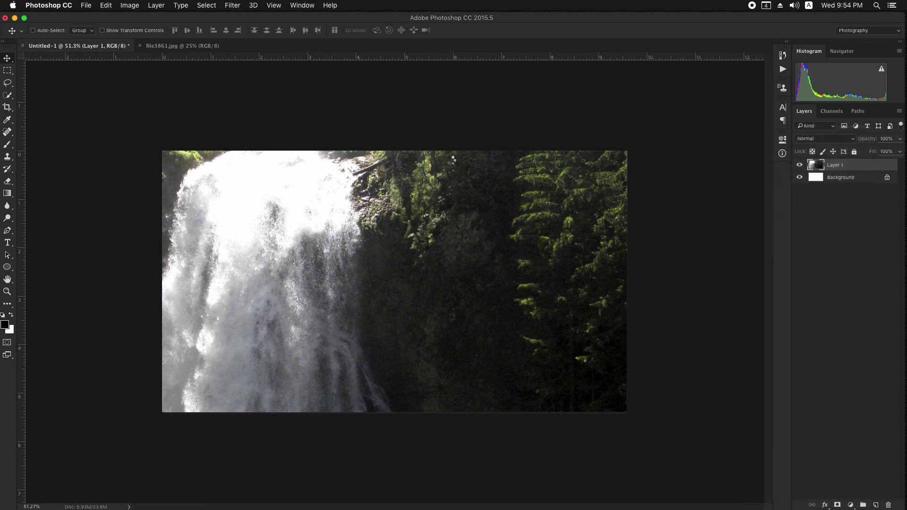
click(105, 5)
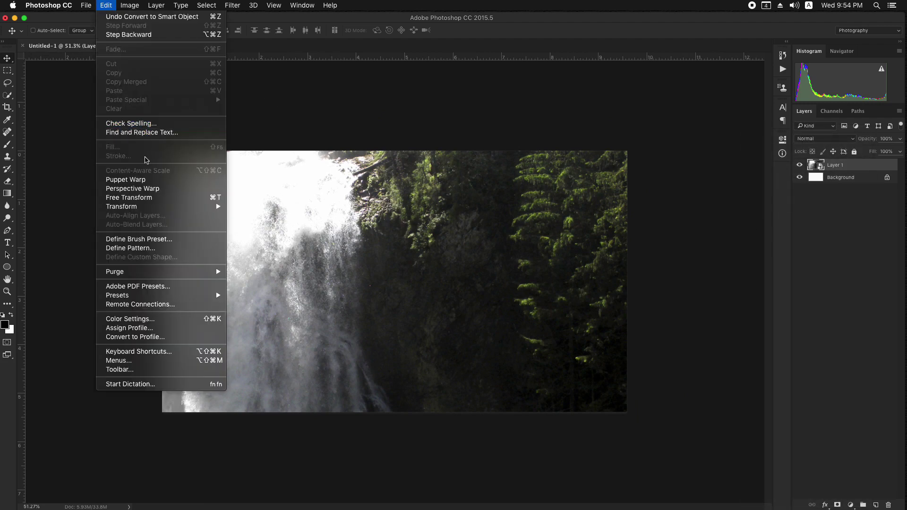
click(152, 197)
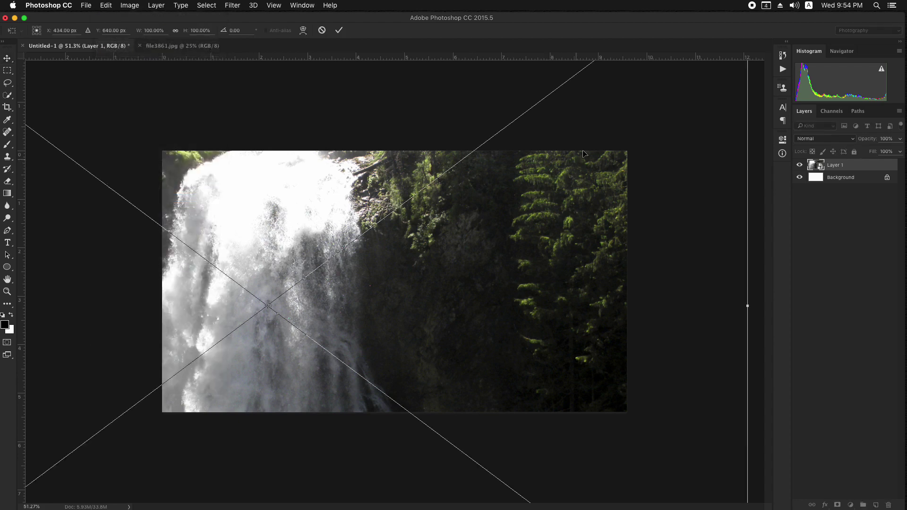
drag(591, 222, 550, 240)
drag(710, 69, 492, 171)
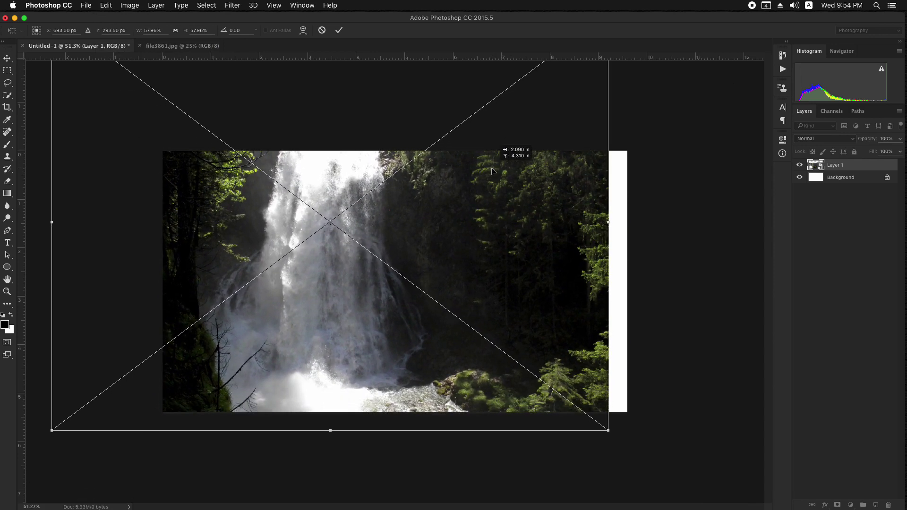
key(Return)
scroll(493, 174, up, 1)
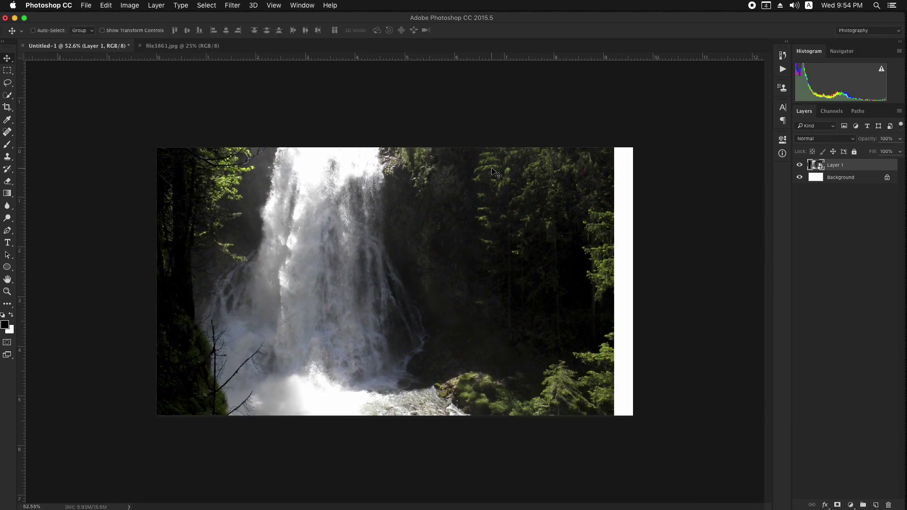
Duplicate the waterfall layer and flip the copy horizontally, placing it so that it covers the whole canvas
drag(858, 169, 876, 504)
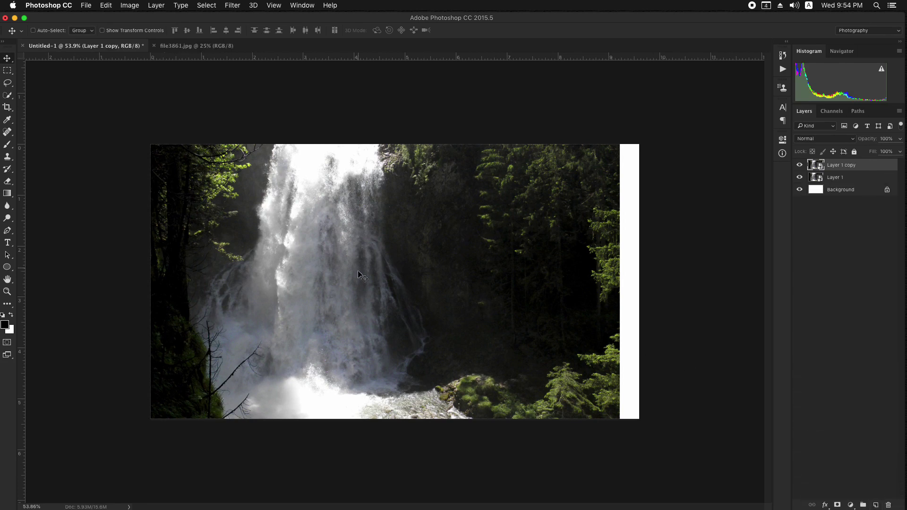
drag(362, 276, 418, 257)
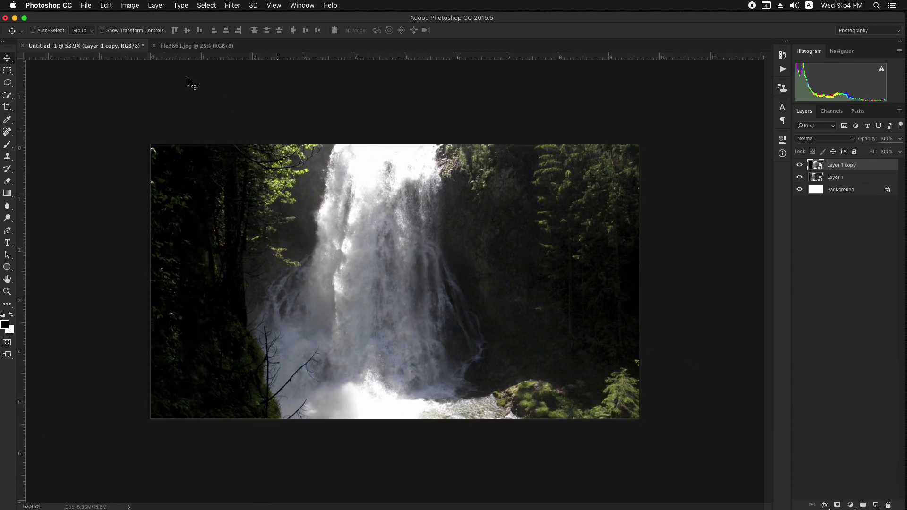
click(112, 8)
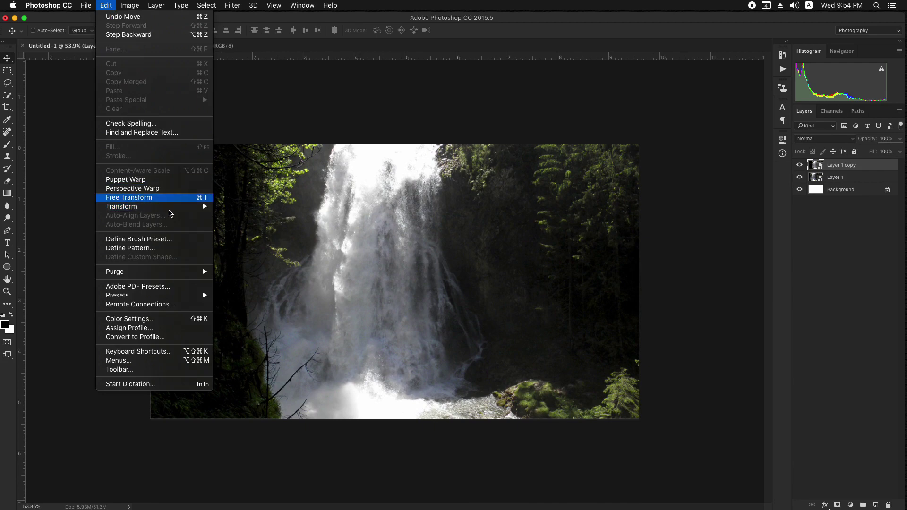
click(118, 196)
right_click(320, 222)
click(362, 332)
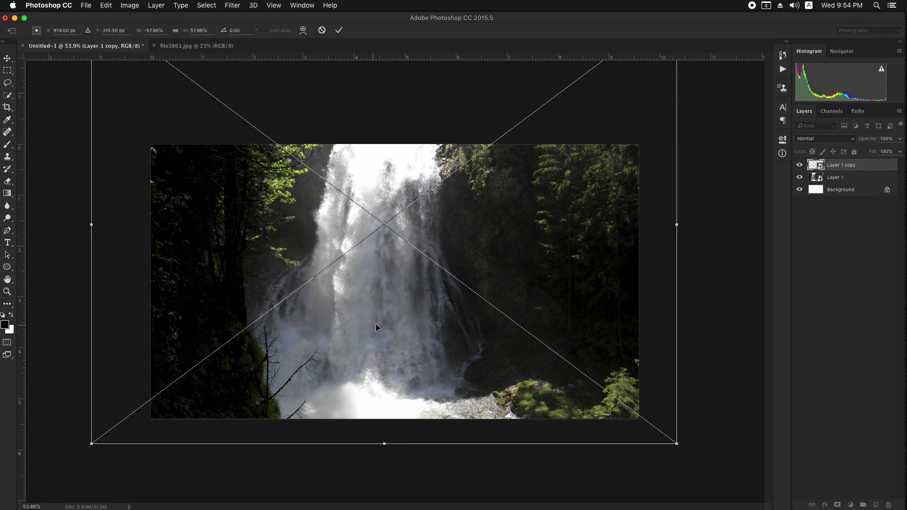
drag(414, 318, 424, 322)
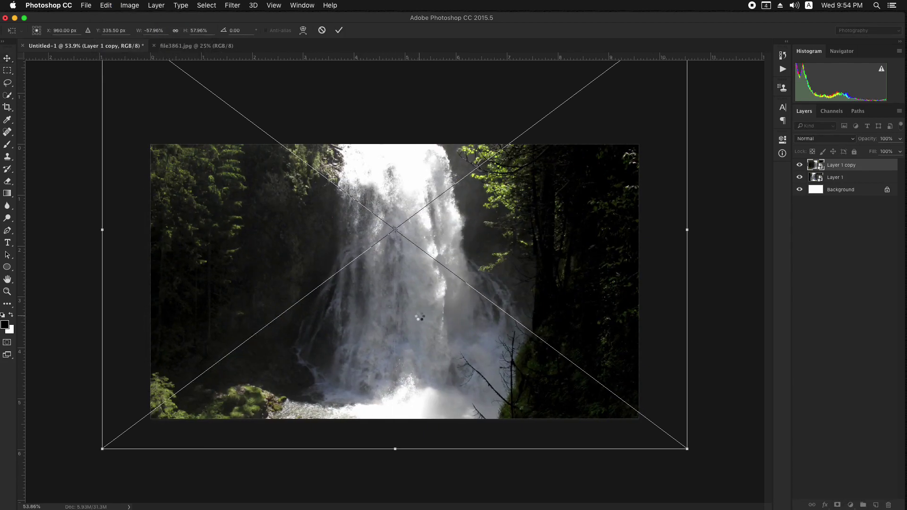
key(Return)
Add a layer mask to the flipped copy and paint its left side black with a soft brush, reduced to 500 px, blending both waterfalls
click(837, 504)
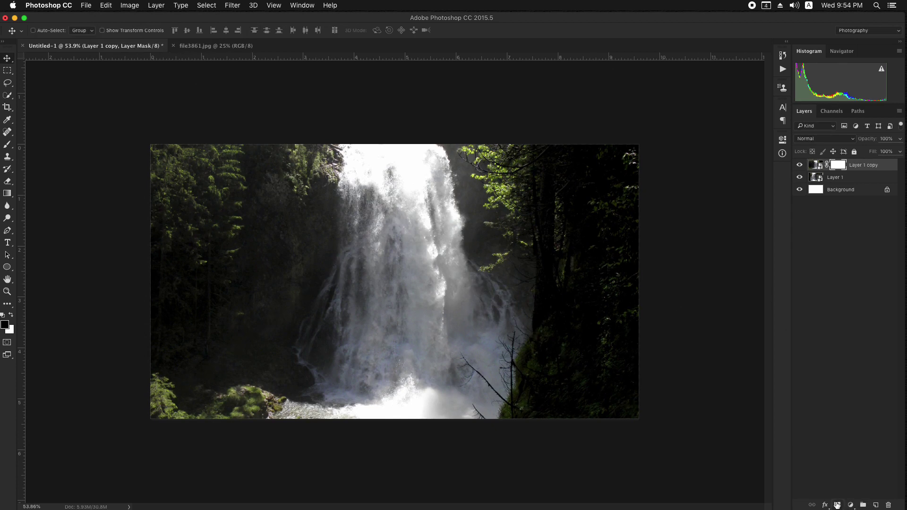
click(6, 145)
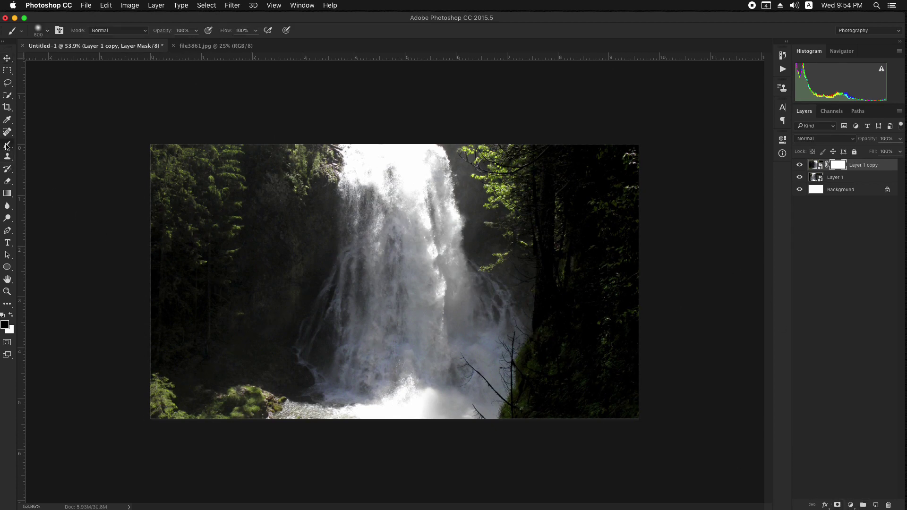
mouse_move(214, 125)
mouse_down()
mouse_move(174, 211)
mouse_move(159, 279)
mouse_move(187, 235)
mouse_move(203, 152)
mouse_up()
key(bracketleft)
key(bracketleft)
key(bracketleft)
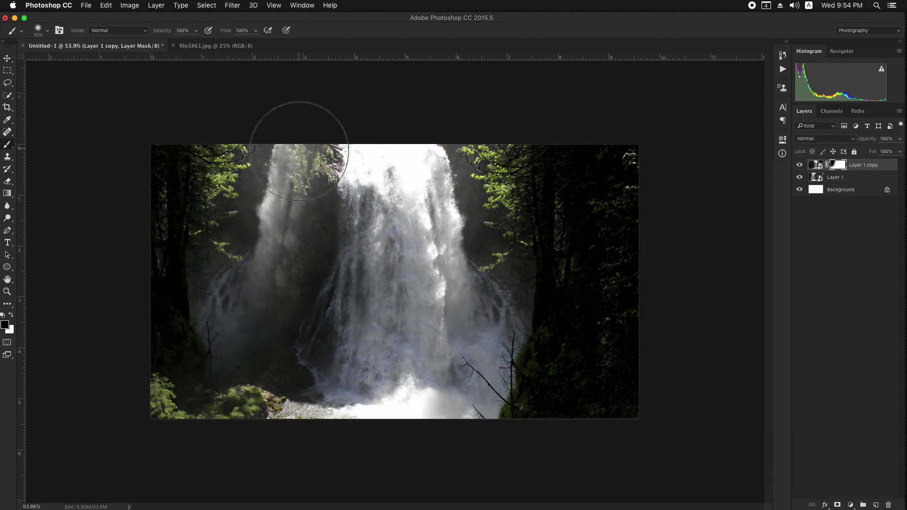
mouse_move(299, 151)
mouse_down()
mouse_move(286, 266)
mouse_move(316, 222)
mouse_move(300, 362)
mouse_move(336, 275)
mouse_move(337, 216)
mouse_move(328, 314)
mouse_move(260, 386)
mouse_move(151, 398)
mouse_up()
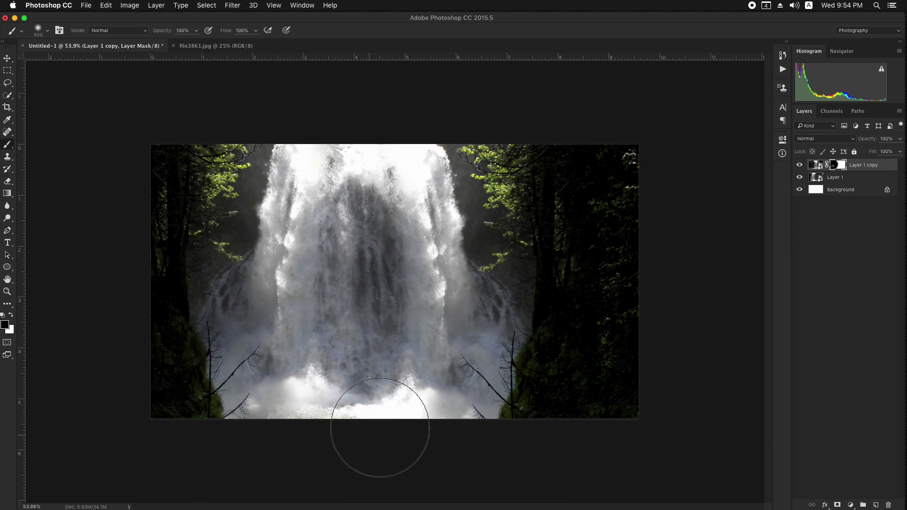
mouse_move(379, 431)
mouse_down()
mouse_move(409, 424)
mouse_move(362, 425)
mouse_move(420, 433)
mouse_move(419, 403)
mouse_move(301, 406)
mouse_move(437, 405)
mouse_move(371, 417)
mouse_move(406, 412)
mouse_up()
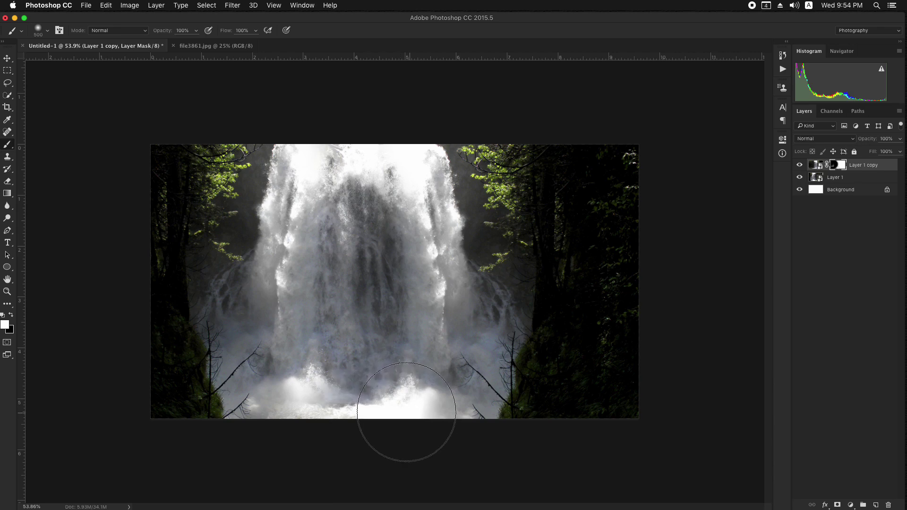
In file3861.jpg, lasso a large area around the waterfall and its base, and copy the selection
click(8, 59)
click(200, 46)
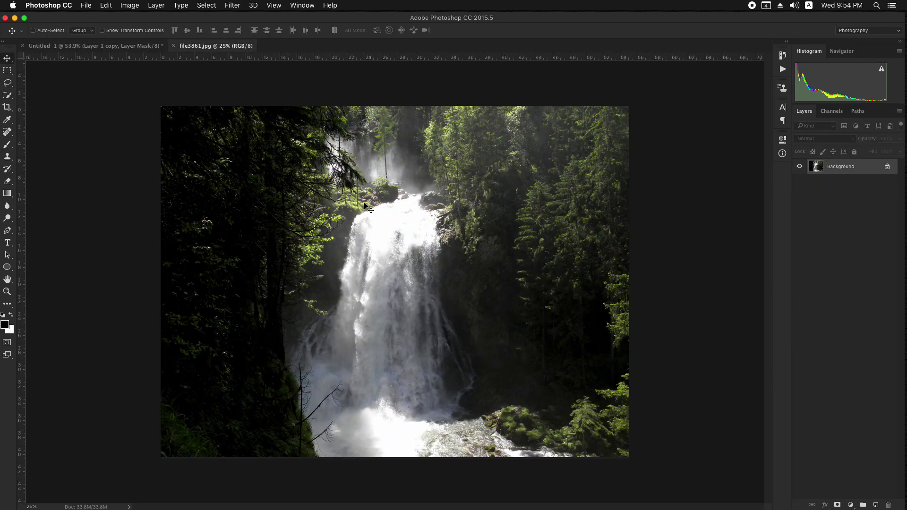
click(8, 83)
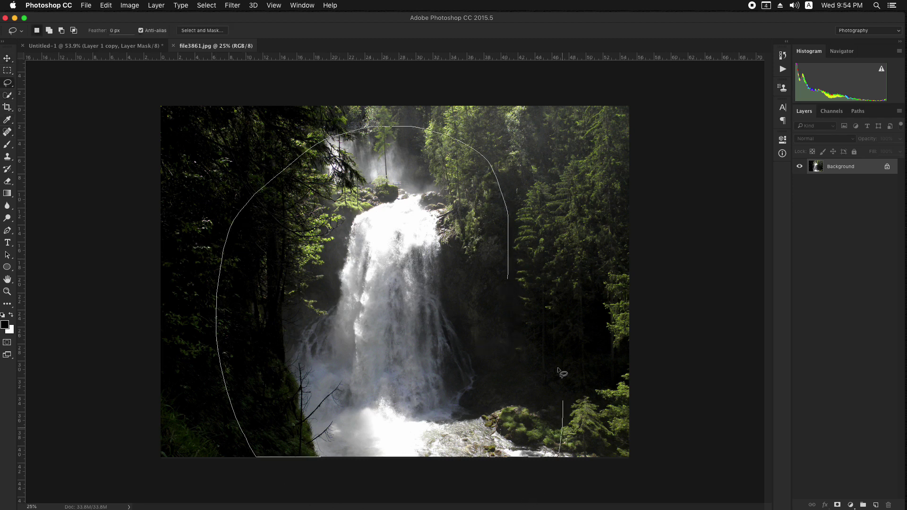
drag(513, 213, 511, 214)
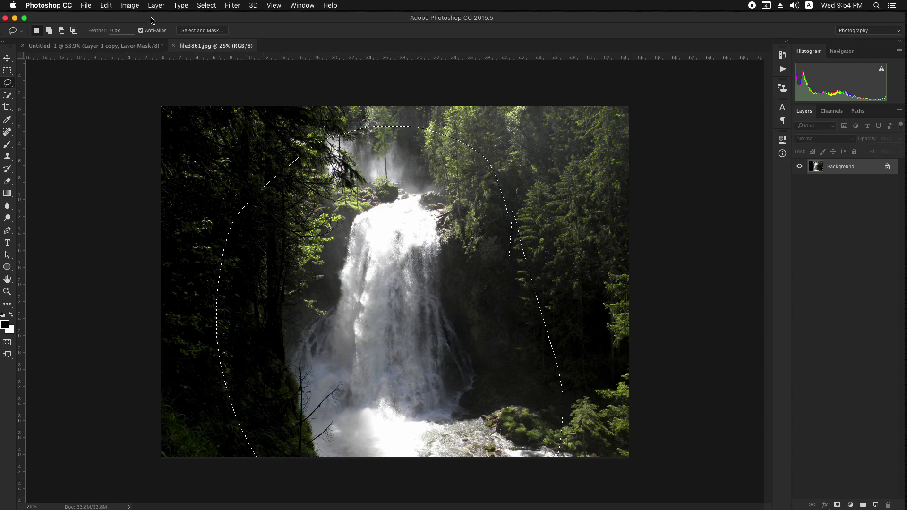
click(130, 6)
mouse_move(107, 5)
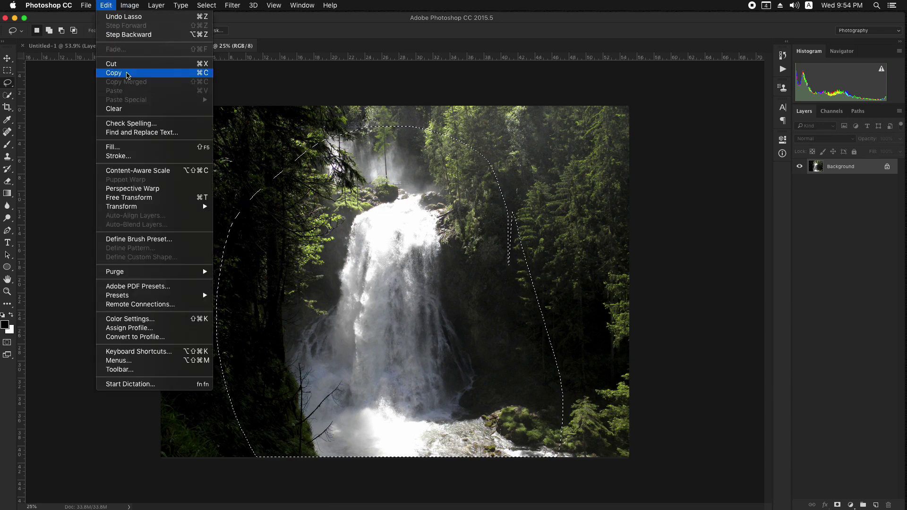
click(127, 74)
Close file3861.jpg and paste the copied waterfall into the Untitled-1 composite
click(173, 46)
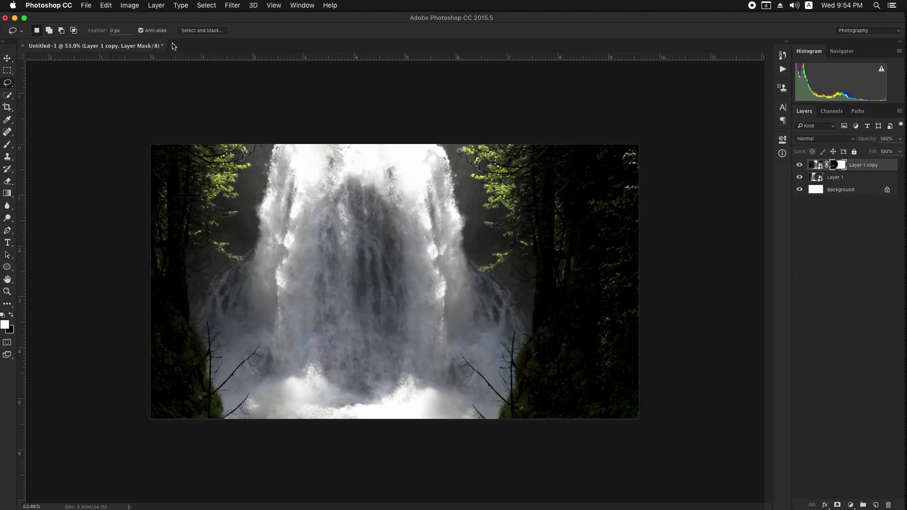
click(106, 6)
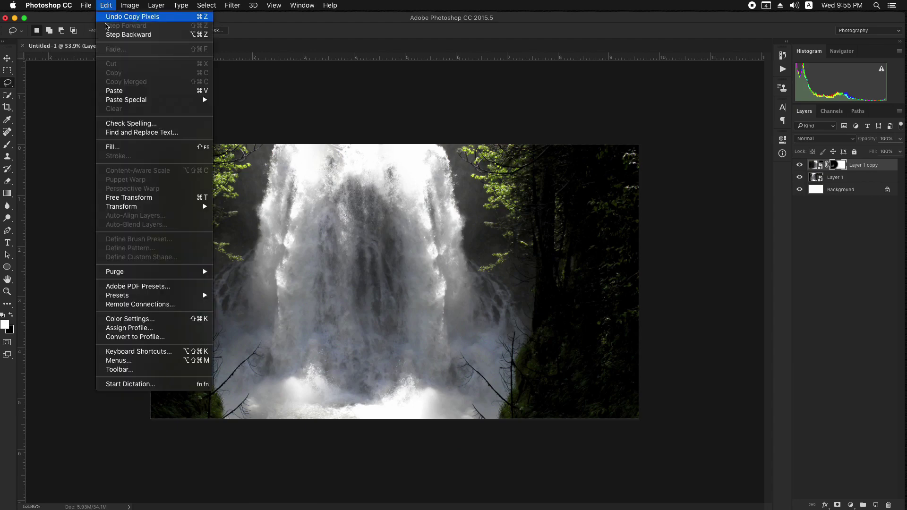
click(109, 91)
click(8, 59)
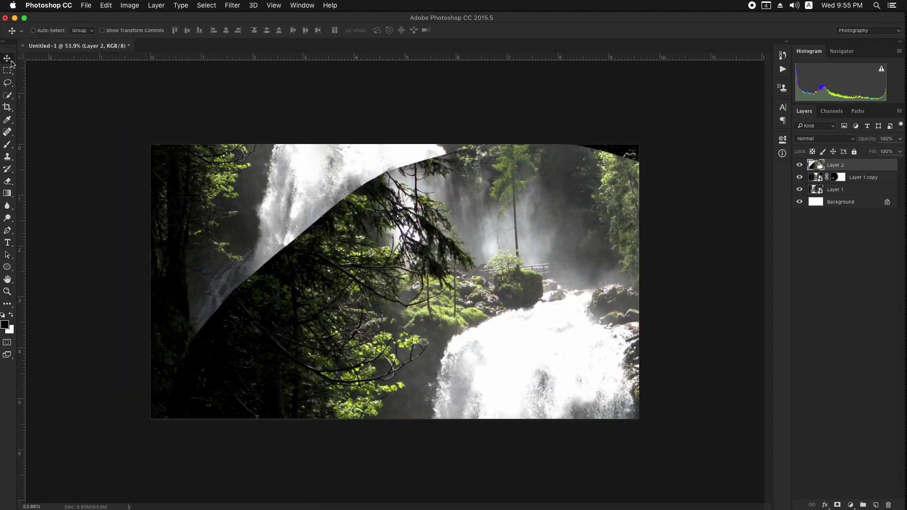
Scale down the pasted waterfall layer with Free Transform and place it over the right half of the canvas
click(105, 5)
click(114, 198)
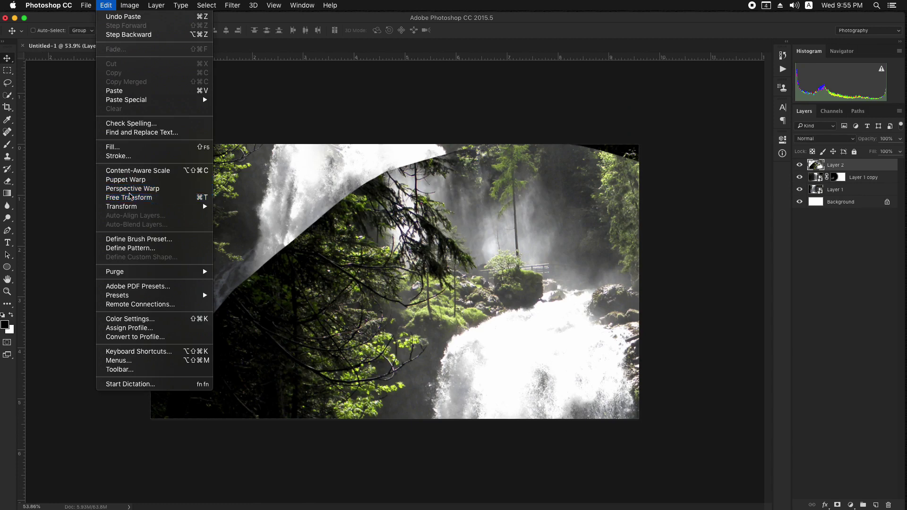
drag(148, 144, 307, 296)
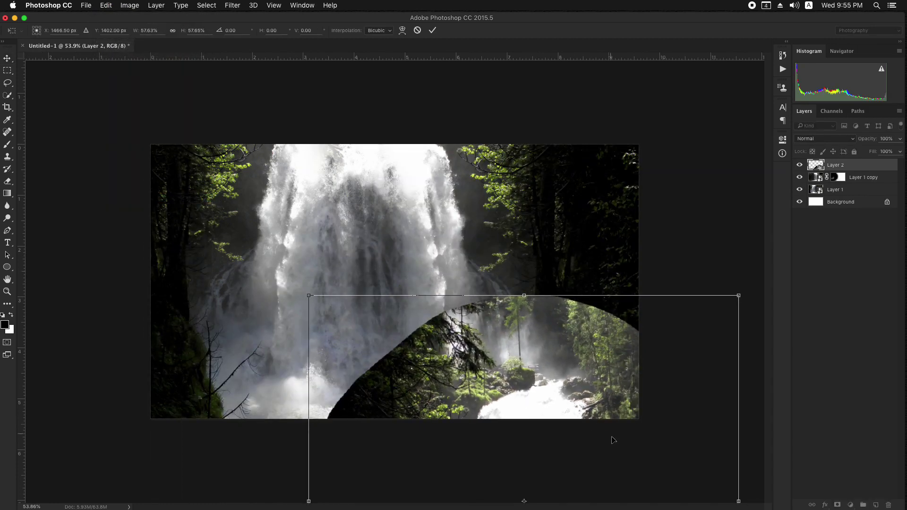
drag(611, 433, 592, 198)
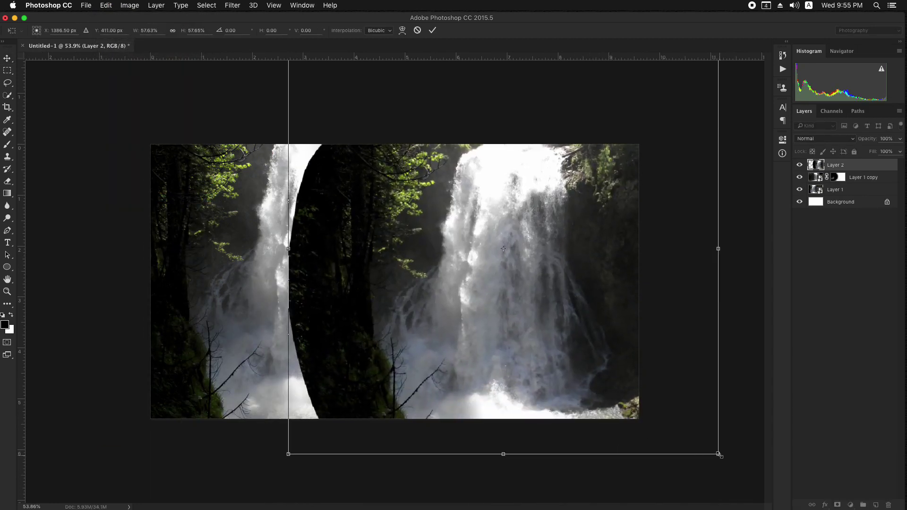
drag(718, 454, 740, 475)
key(Return)
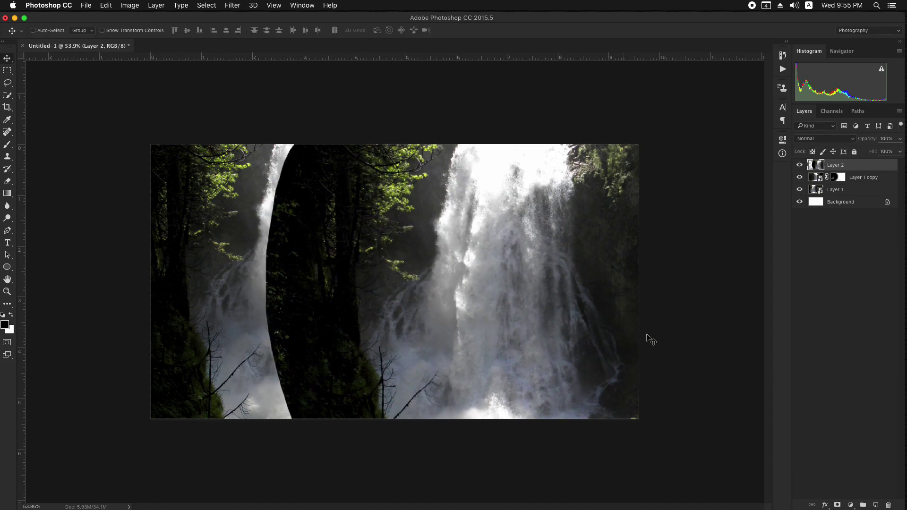
Add a layer mask to Layer 2 and paint black over its dark trees and right edge to blend in the waterfall
click(839, 504)
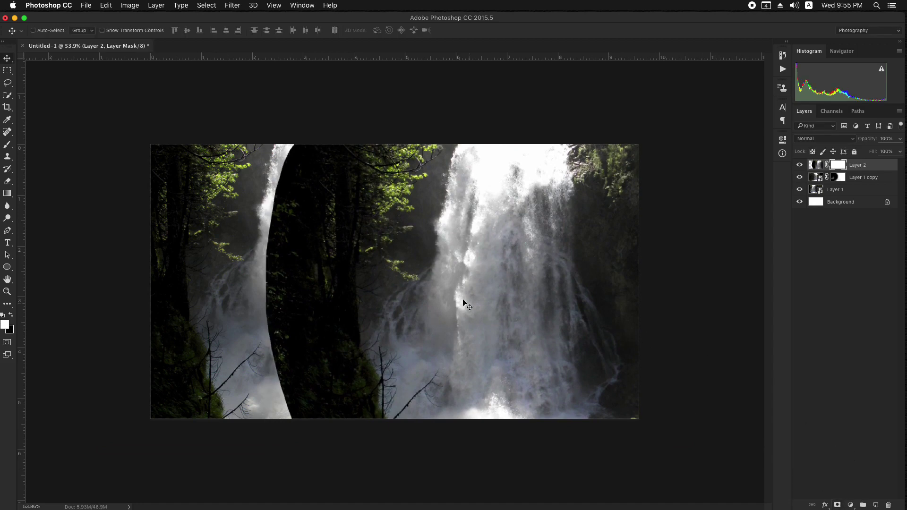
click(8, 146)
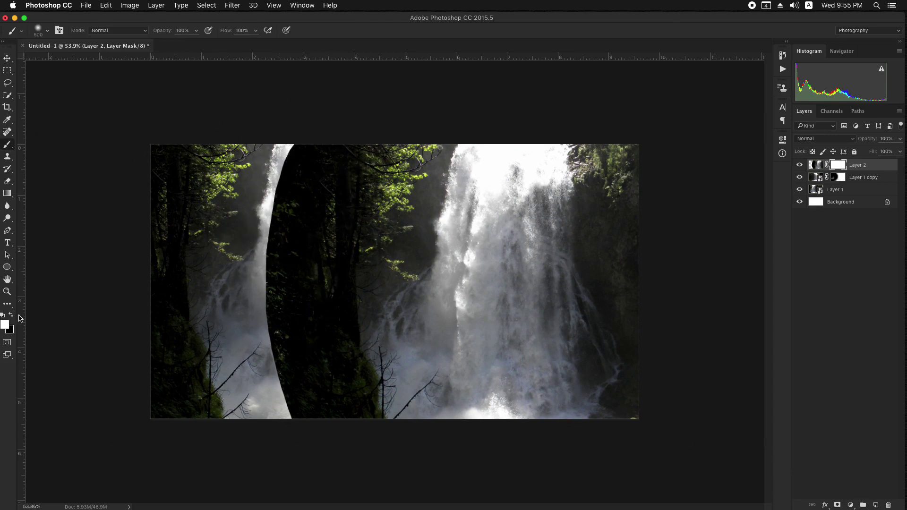
mouse_move(294, 146)
mouse_down()
mouse_move(270, 336)
mouse_move(390, 148)
mouse_move(370, 250)
mouse_move(419, 142)
mouse_move(335, 383)
mouse_move(315, 346)
mouse_move(330, 406)
mouse_up()
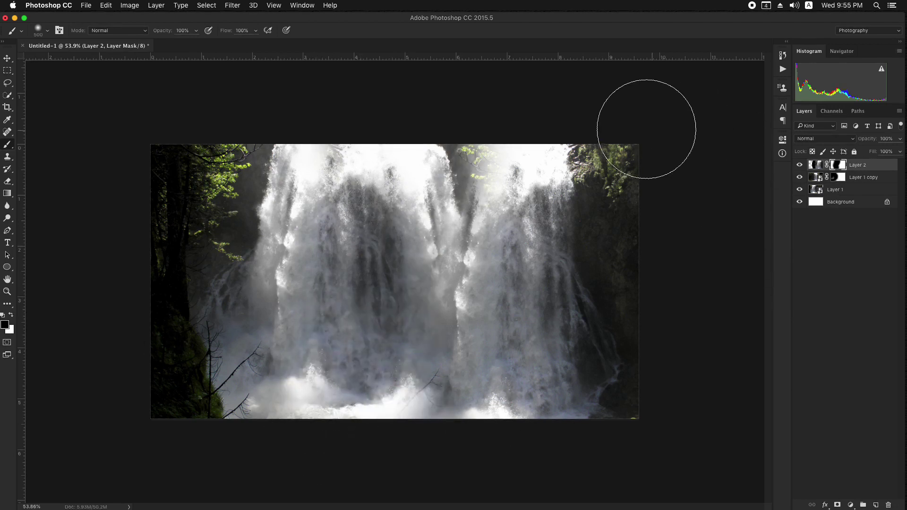
mouse_move(647, 128)
mouse_down()
mouse_move(652, 212)
mouse_move(635, 169)
mouse_move(610, 144)
mouse_move(645, 321)
mouse_move(630, 320)
mouse_move(646, 425)
mouse_up()
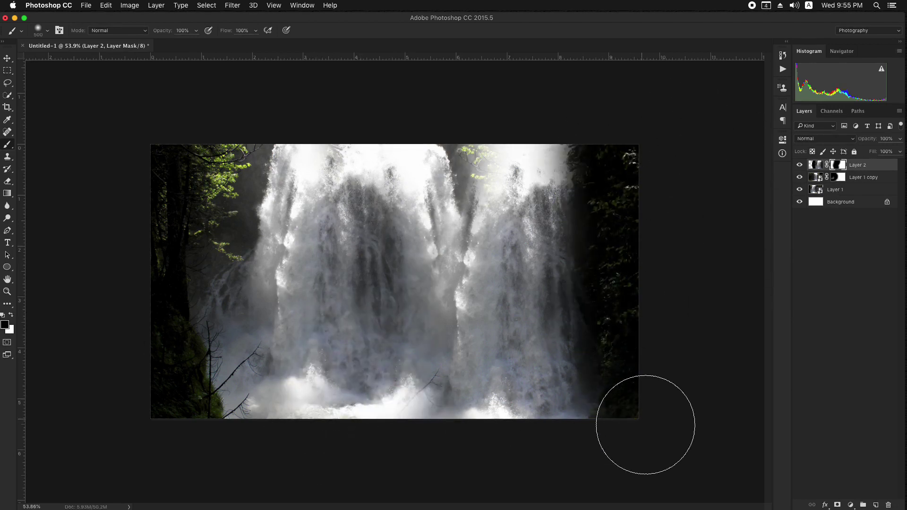
Shift Layer 2 left to merge the waterfalls and paint its mask black over the left side of the canvas
click(7, 59)
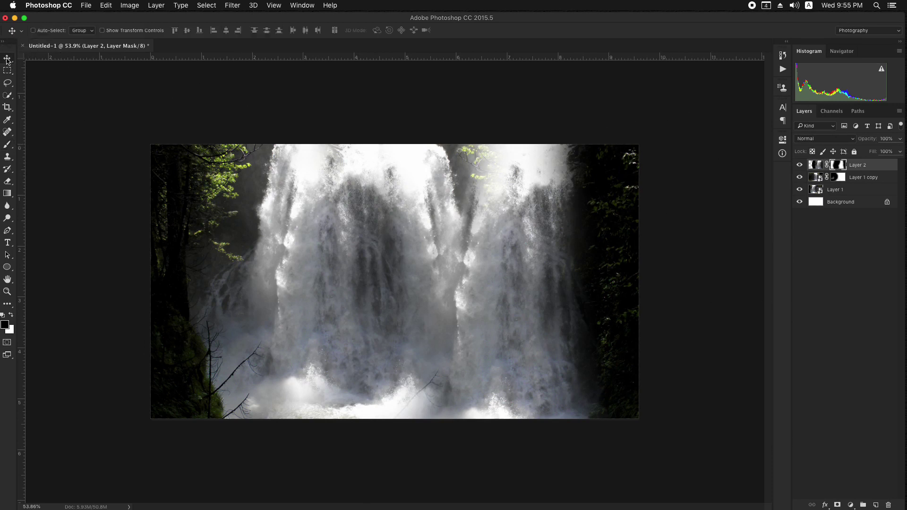
drag(517, 244, 483, 233)
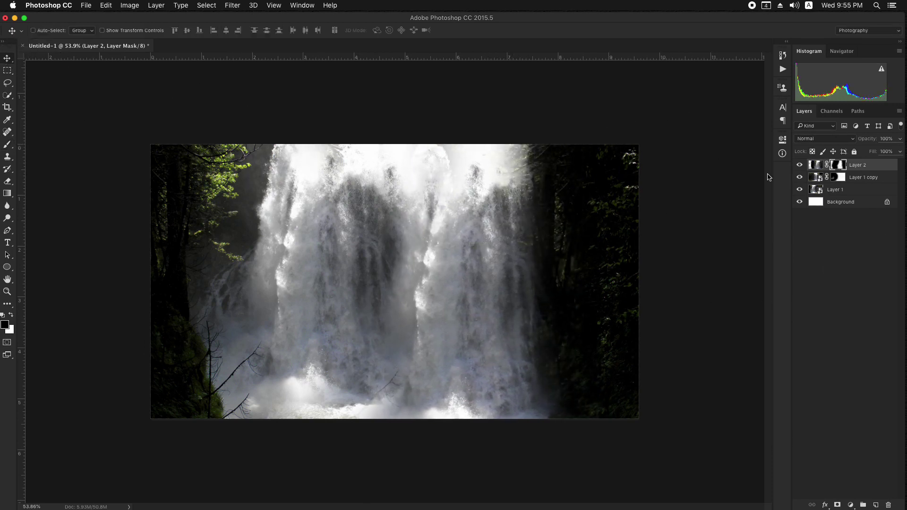
key(b)
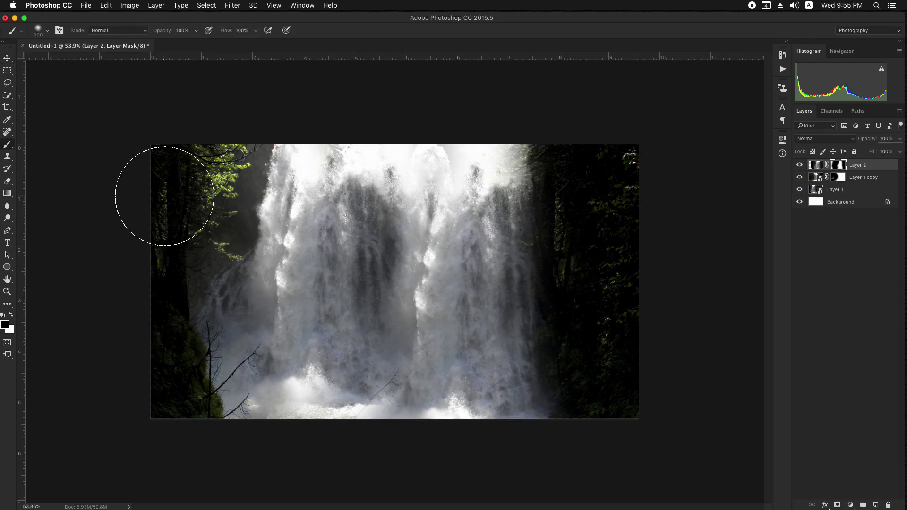
drag(212, 356, 212, 334)
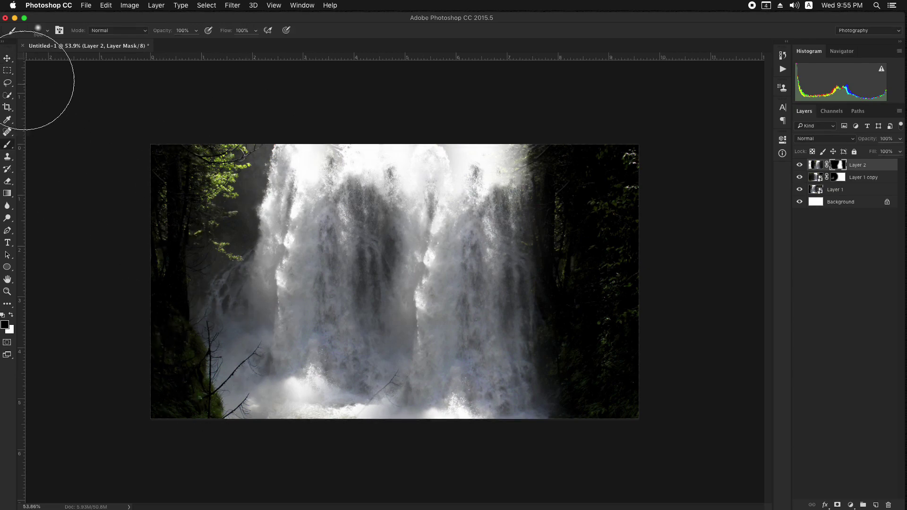
click(7, 59)
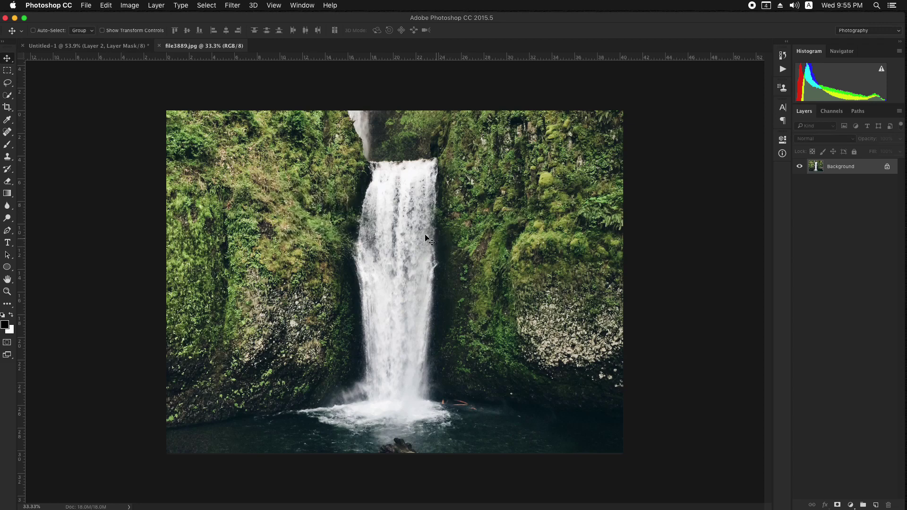
Select the waterfall with a freehand Lasso outline reaching from the cliff top to the pool and copy it
click(8, 83)
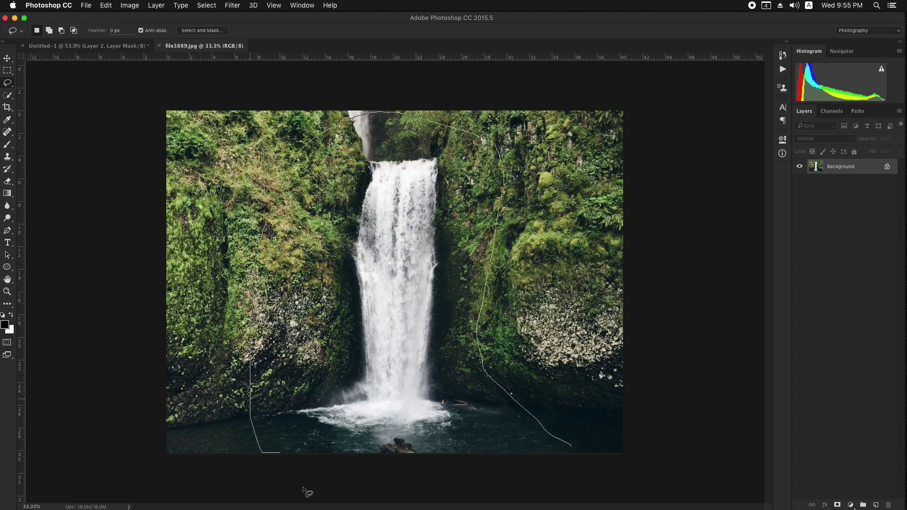
drag(550, 474, 550, 475)
click(128, 5)
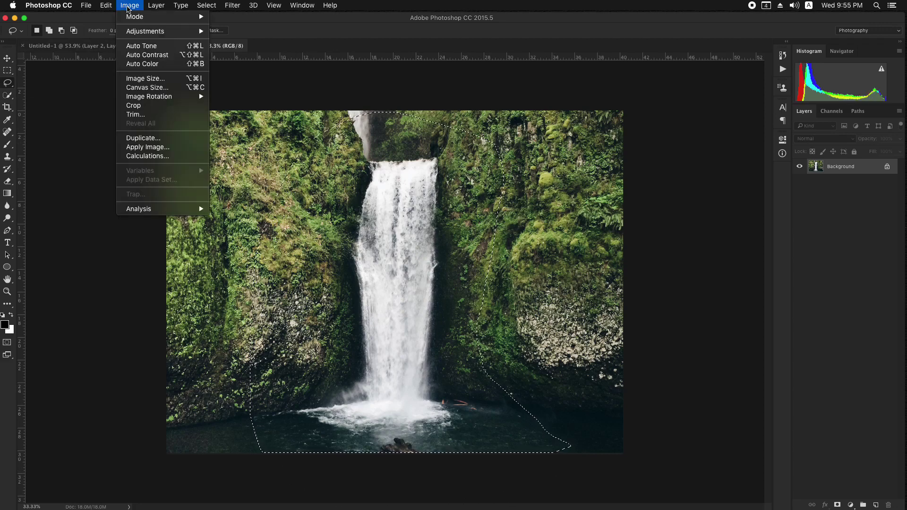
click(118, 73)
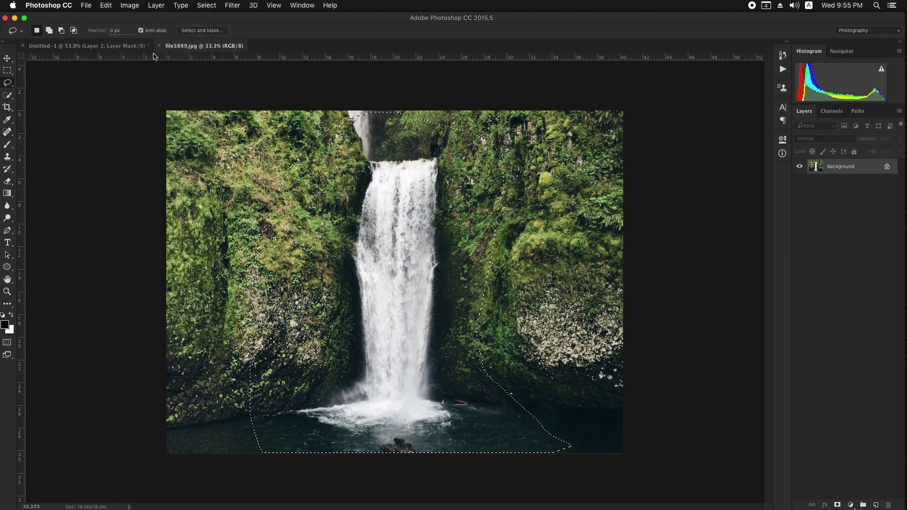
Close file3889.jpg and paste the copied waterfall into the Untitled-1 composite
click(161, 46)
click(105, 5)
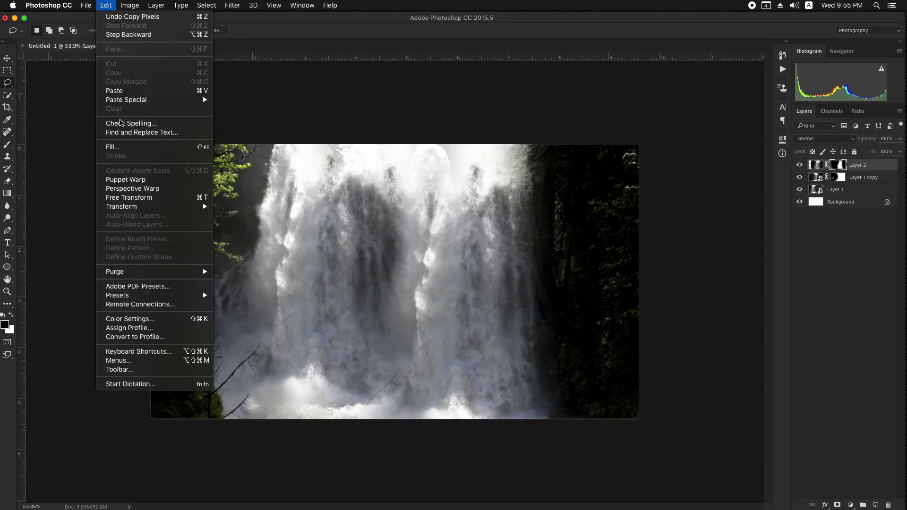
click(120, 90)
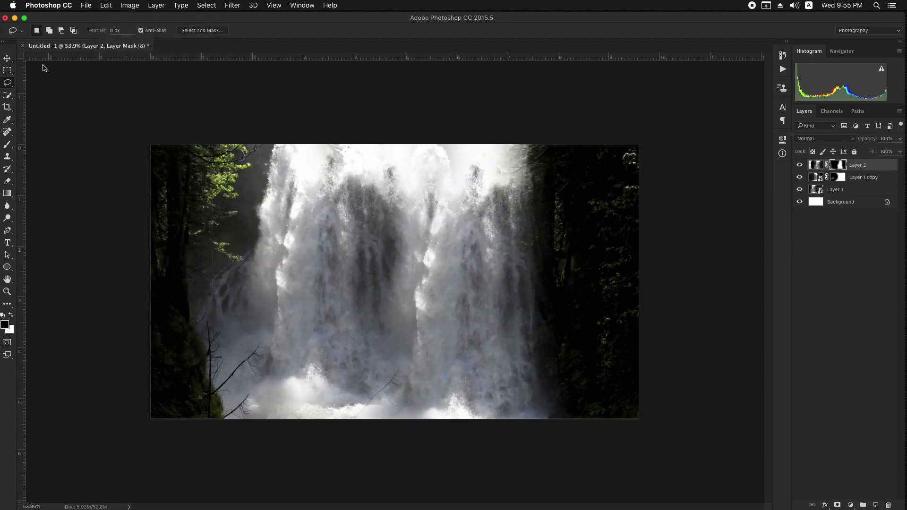
key(v)
Scale Layer 3 down to about 82% with Free Transform and place it over the right half of the canvas
click(106, 5)
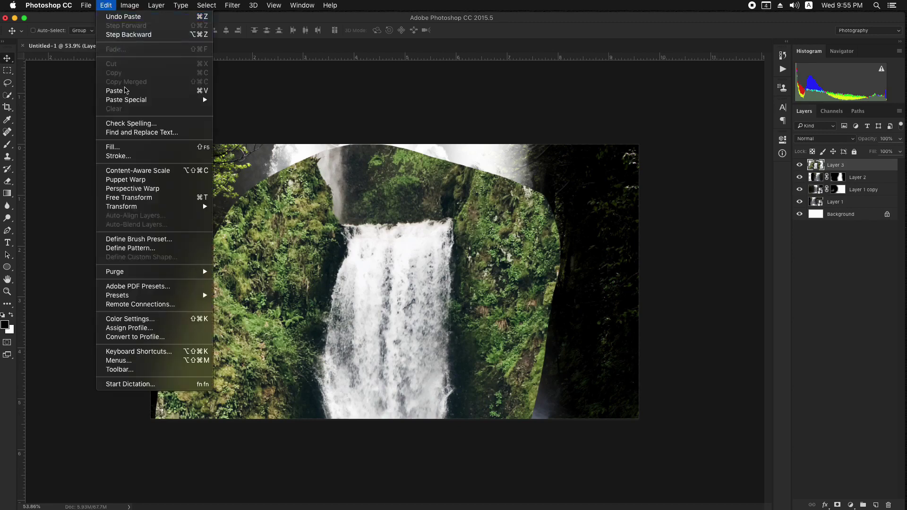
click(134, 197)
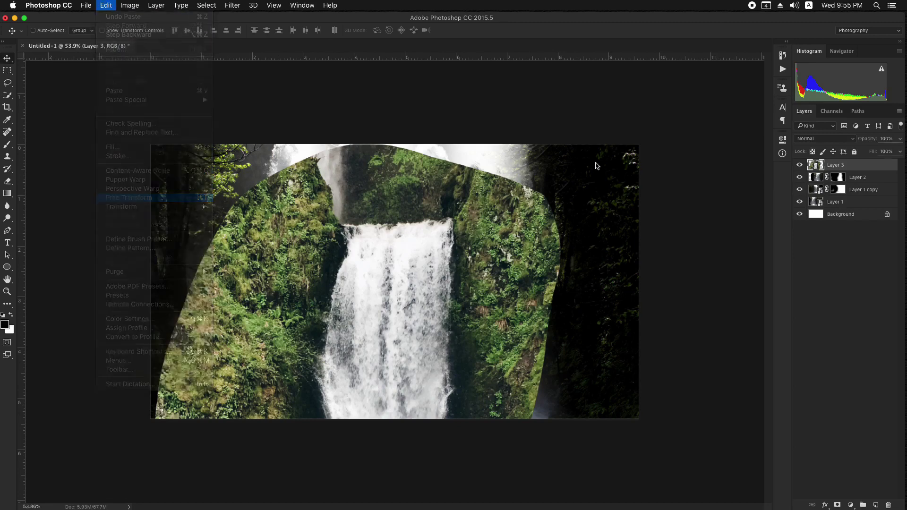
drag(671, 145, 625, 193)
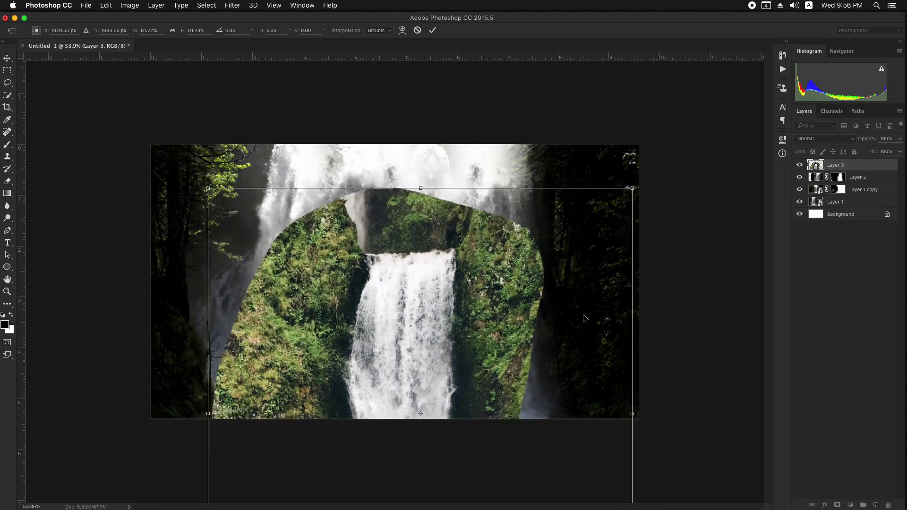
drag(517, 363, 646, 225)
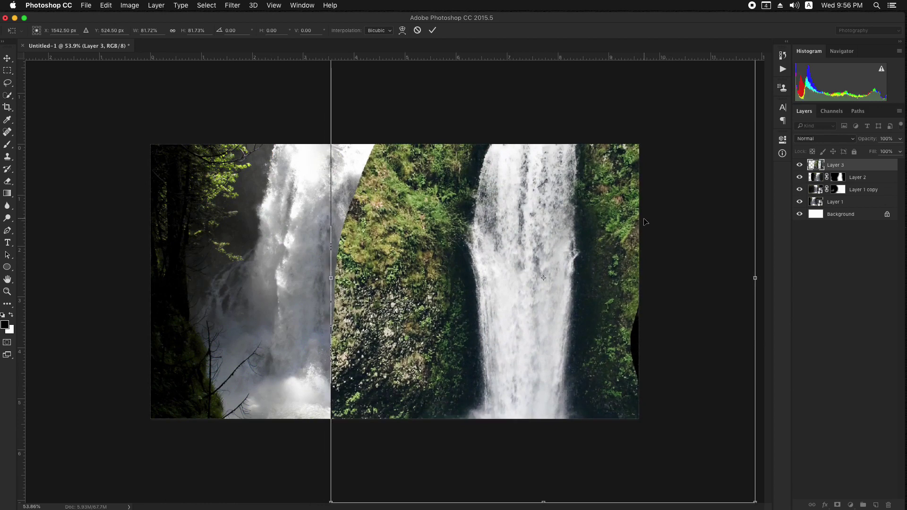
key(Return)
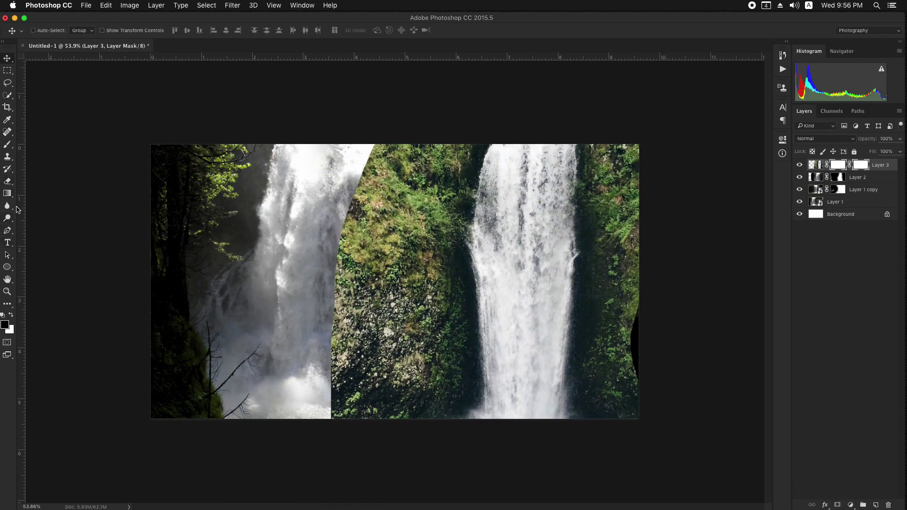
Paint black on Layer 3's mask with a 300 px soft brush over the green cliffs on both sides of its waterfall
click(7, 144)
mouse_move(380, 142)
mouse_down()
mouse_move(339, 277)
mouse_move(392, 139)
mouse_up()
key([)
key([)
key([)
key([)
mouse_move(434, 162)
mouse_down()
mouse_move(412, 261)
mouse_move(464, 140)
mouse_move(439, 219)
mouse_move(442, 312)
mouse_move(450, 277)
mouse_move(455, 362)
mouse_move(417, 409)
mouse_move(408, 308)
mouse_move(343, 405)
mouse_move(352, 282)
mouse_move(330, 379)
mouse_up()
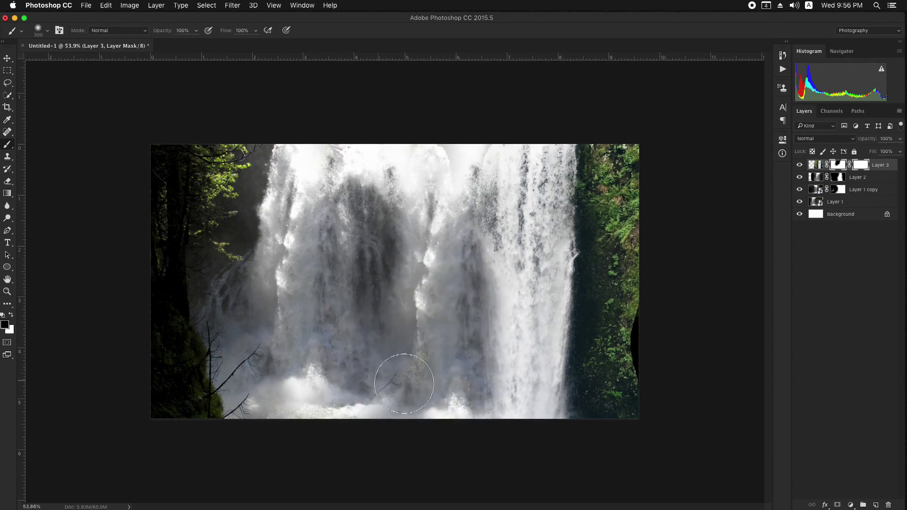
mouse_move(636, 117)
mouse_down()
mouse_move(649, 332)
mouse_move(628, 169)
mouse_move(608, 139)
mouse_move(617, 322)
mouse_move(611, 303)
mouse_move(613, 403)
mouse_move(641, 420)
mouse_up()
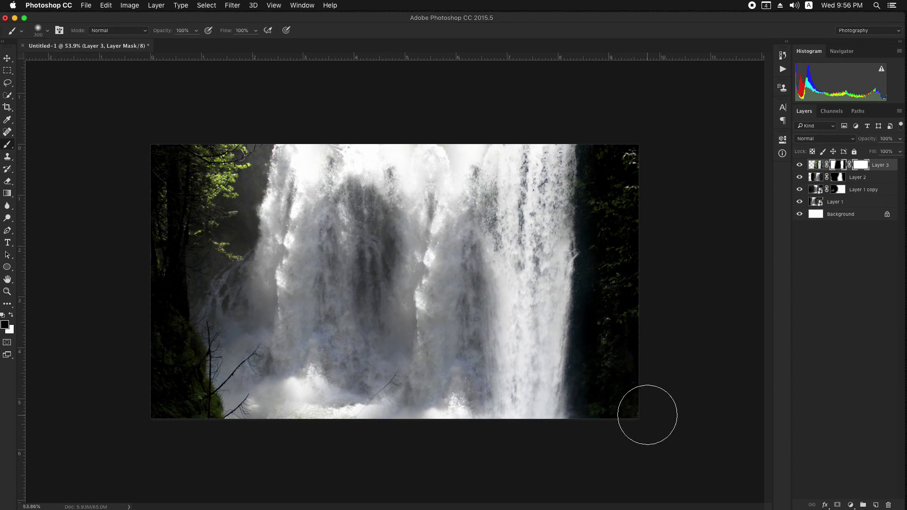
Set Layer 3's blend mode to Screen
click(7, 59)
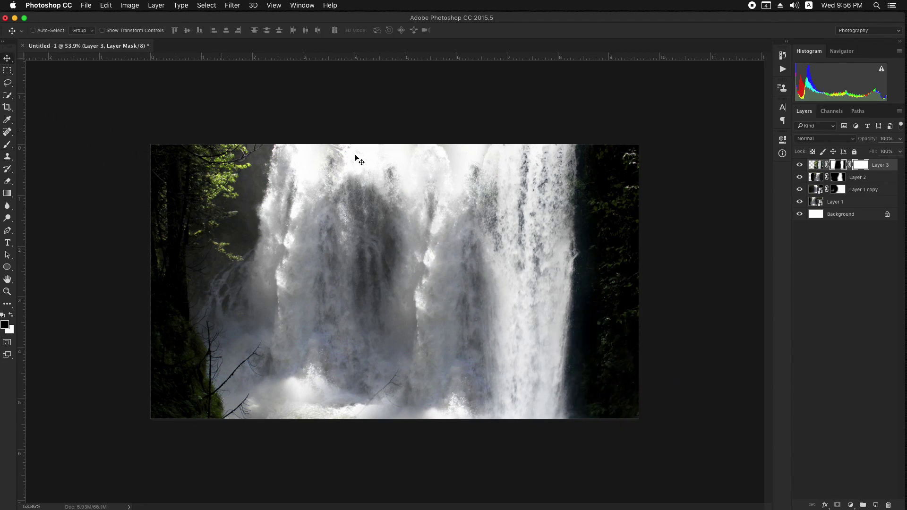
click(806, 139)
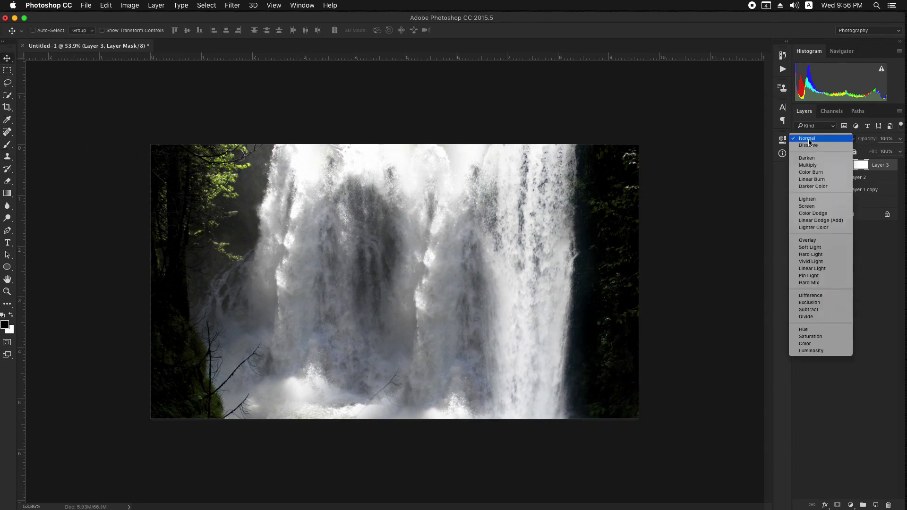
click(806, 206)
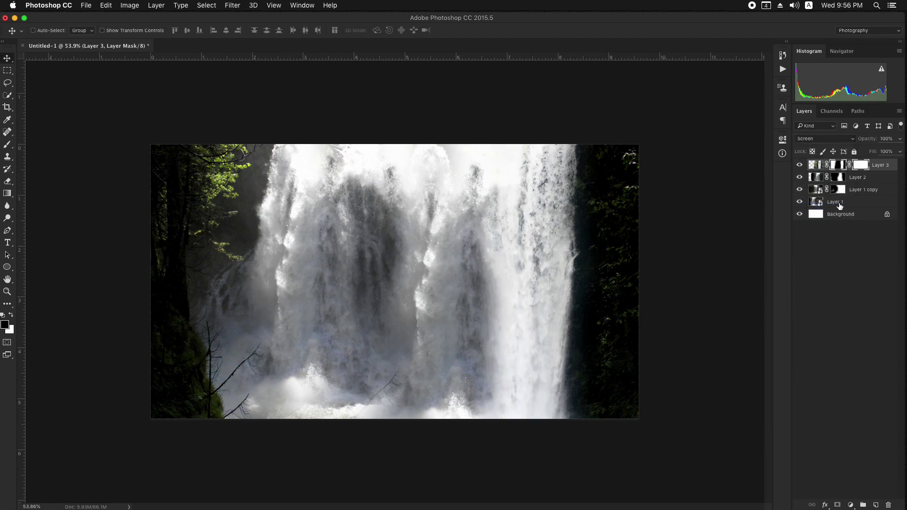
Duplicate Layer 1 copy and shift the duplicate right to extend the falls to the canvas's right edge
click(817, 190)
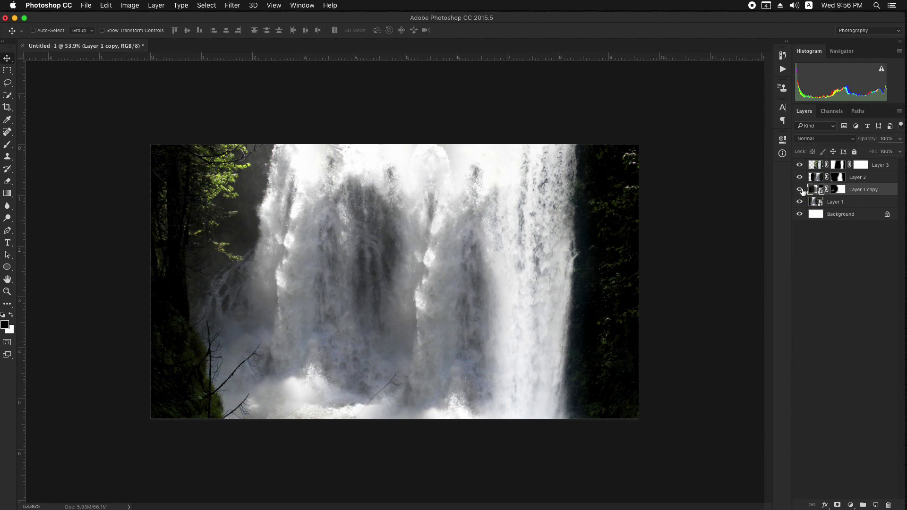
drag(882, 190, 875, 504)
drag(328, 232, 483, 233)
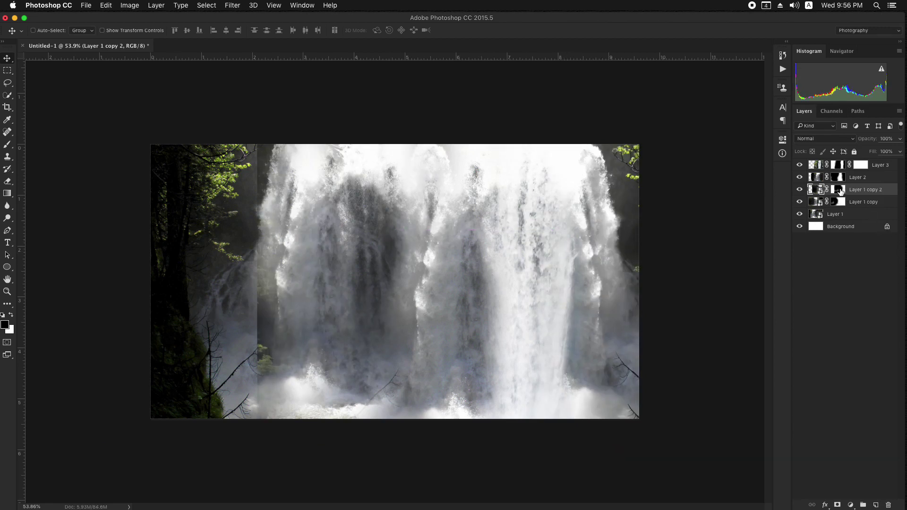
Paint Layer 1 copy 2's mask black along its hard left edge and white beside the right waterfall to blend the water
key(b)
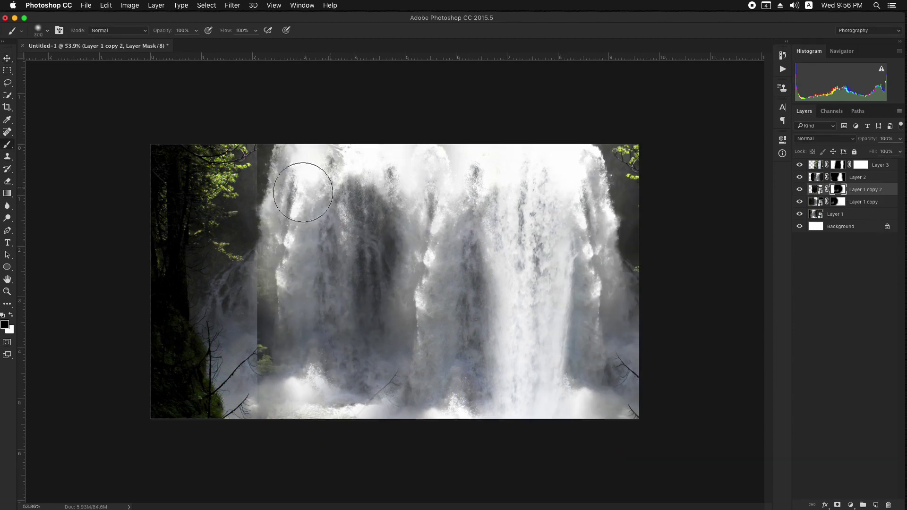
mouse_move(279, 119)
mouse_down()
mouse_move(255, 271)
mouse_move(238, 339)
mouse_move(272, 199)
mouse_move(263, 442)
mouse_up()
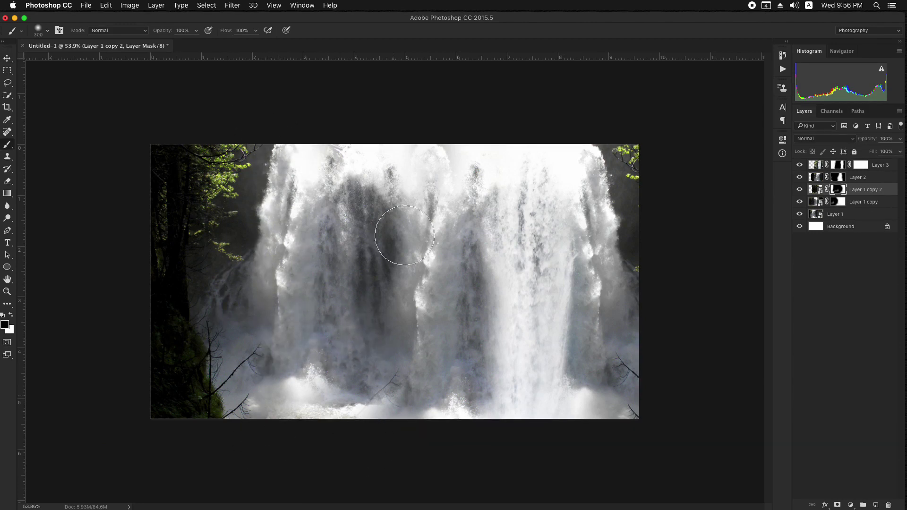
mouse_move(581, 160)
mouse_down()
mouse_move(584, 288)
mouse_move(561, 248)
mouse_up()
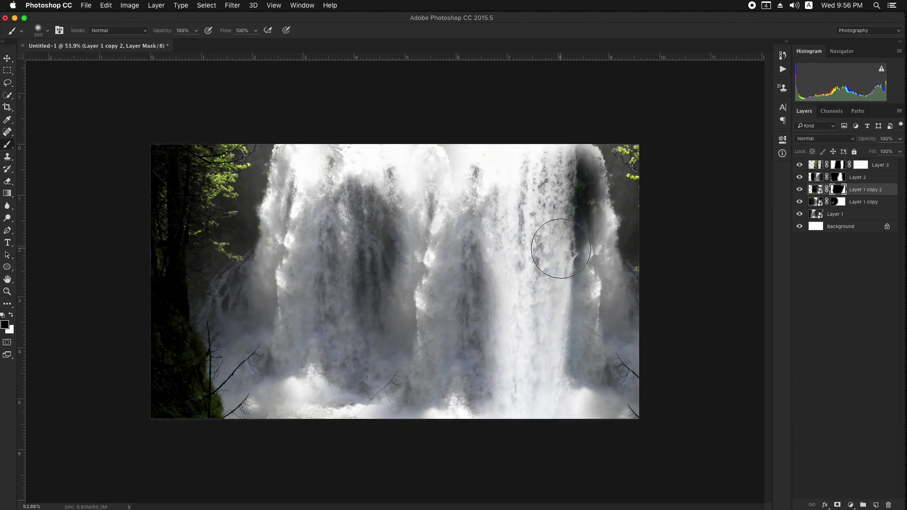
mouse_move(598, 163)
mouse_down()
mouse_move(584, 282)
mouse_move(582, 203)
mouse_move(593, 314)
mouse_move(587, 392)
mouse_up()
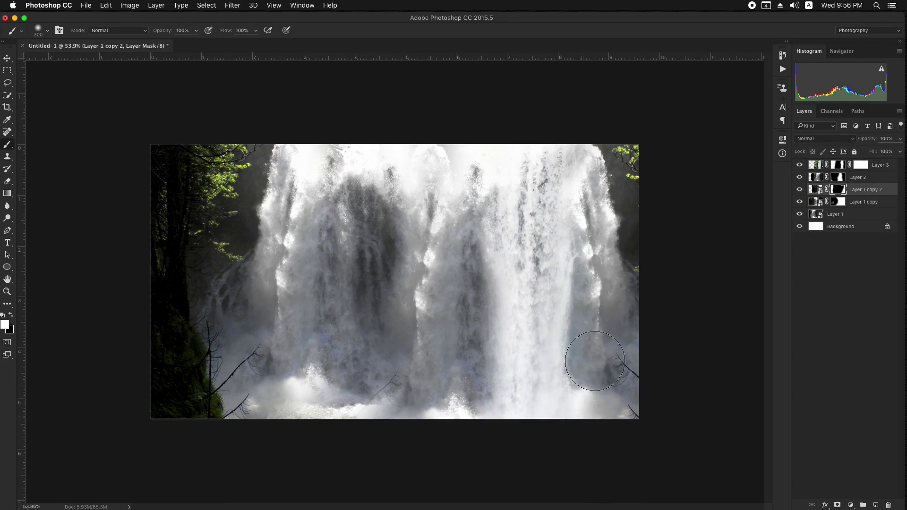
Rotate Layer 1 copy 2 by about 7.8°, scale it to 117.7%, and reposition it at the right edge with Free Transform
key(super+t)
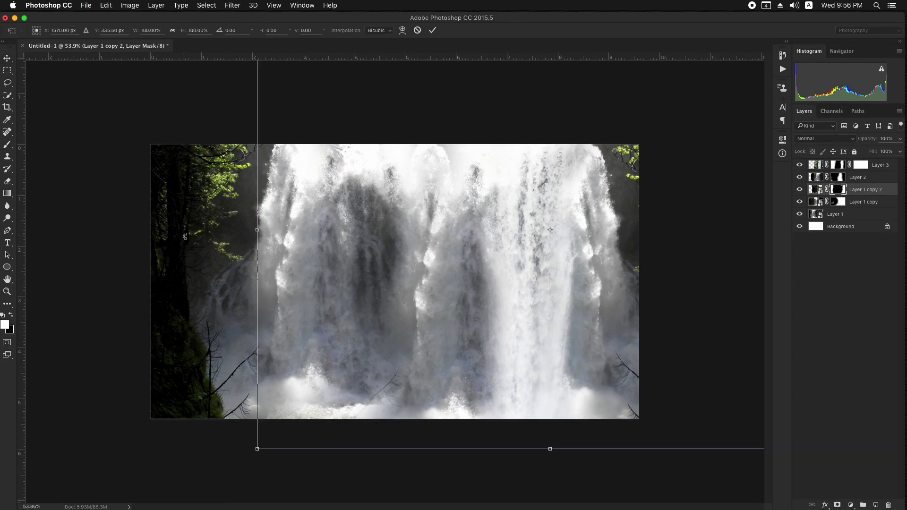
drag(185, 236, 187, 187)
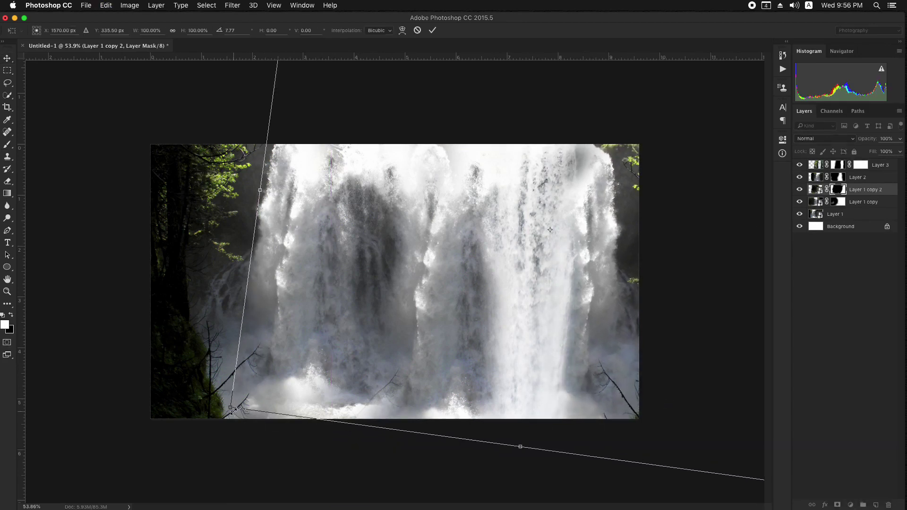
drag(202, 422, 158, 444)
drag(580, 397, 588, 364)
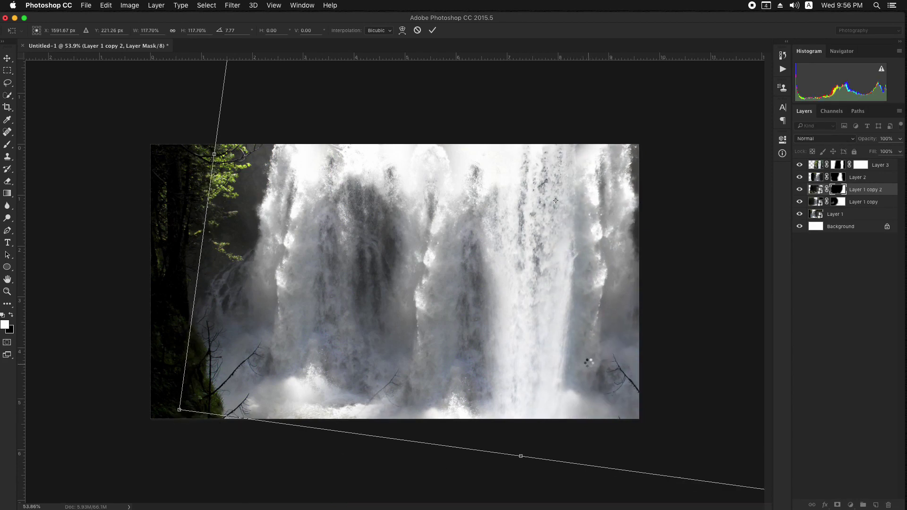
key(Return)
Bring the blue waterfall from the waterfall PNG document into the Untitled-1 composite, over the dark gap in the left falls
key(super+equal)
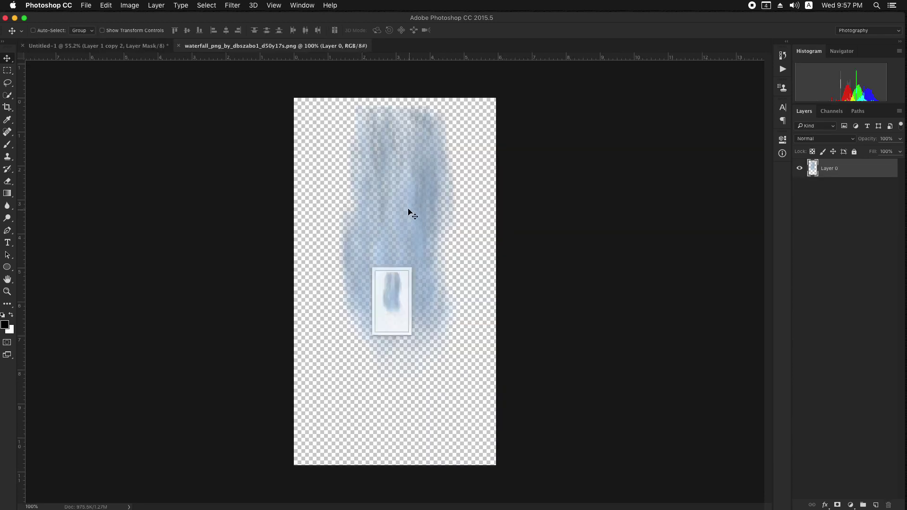
drag(407, 211, 128, 50)
drag(376, 257, 377, 258)
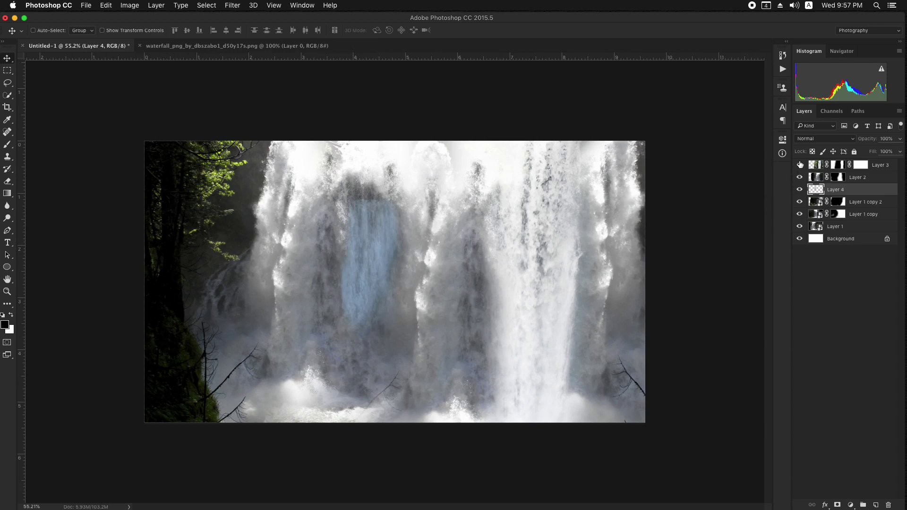
Set Layer 4's blend mode to Screen and move it to the top of the layer stack
click(805, 139)
click(848, 207)
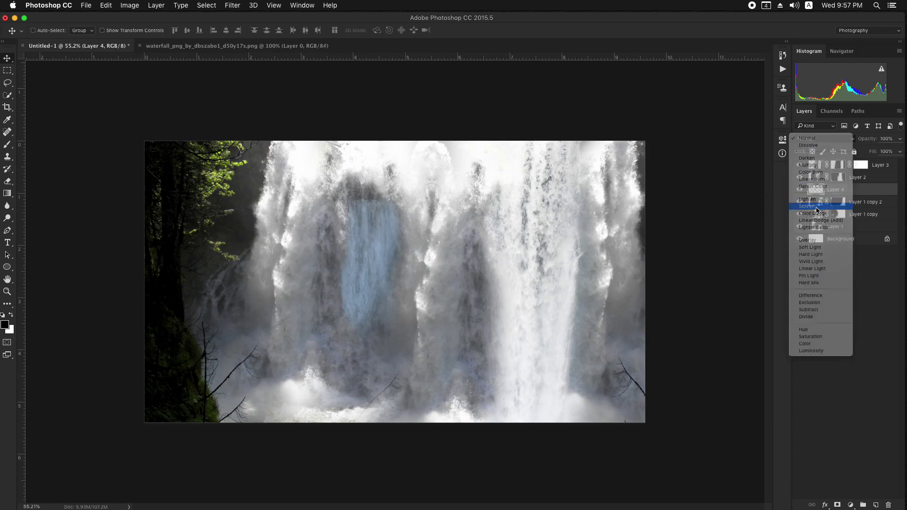
drag(859, 190, 857, 162)
Delete the vector mask from Layer 3
right_click(864, 177)
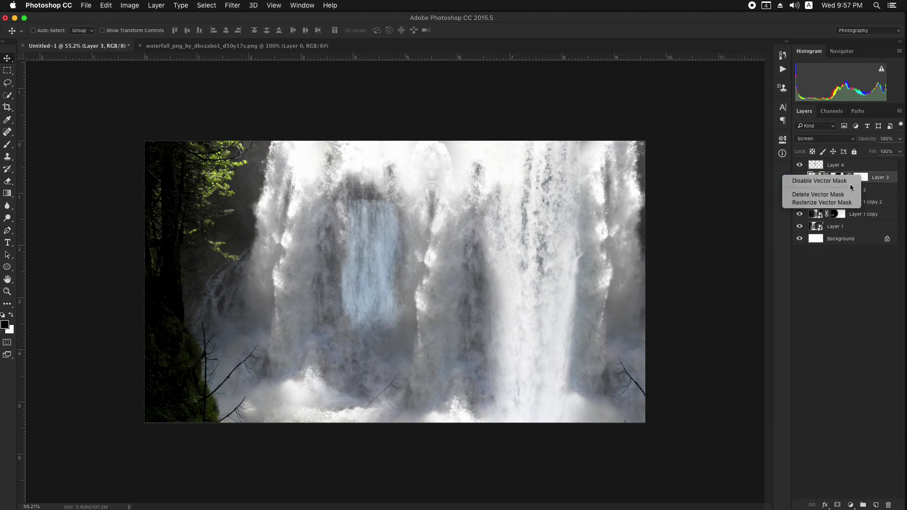
click(840, 196)
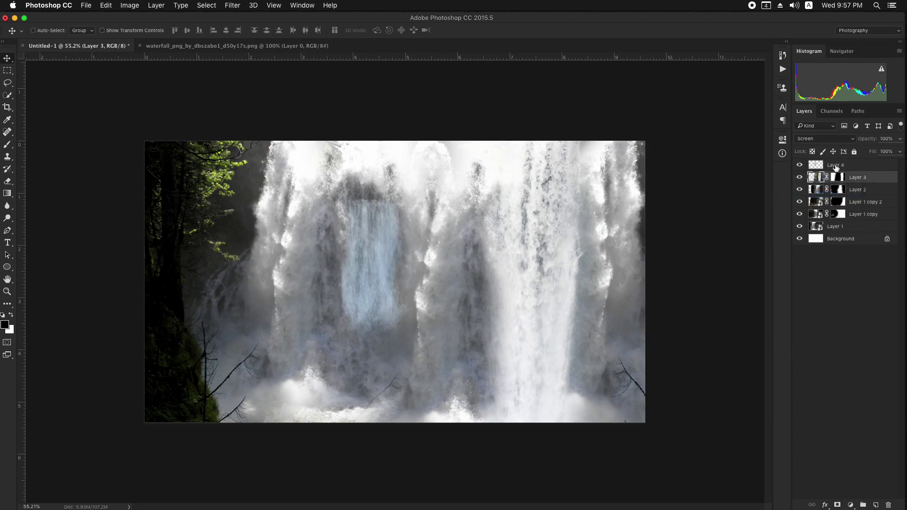
Enlarge Layer 4 to about 231% over the left falls with Free Transform and flip it vertically
click(835, 166)
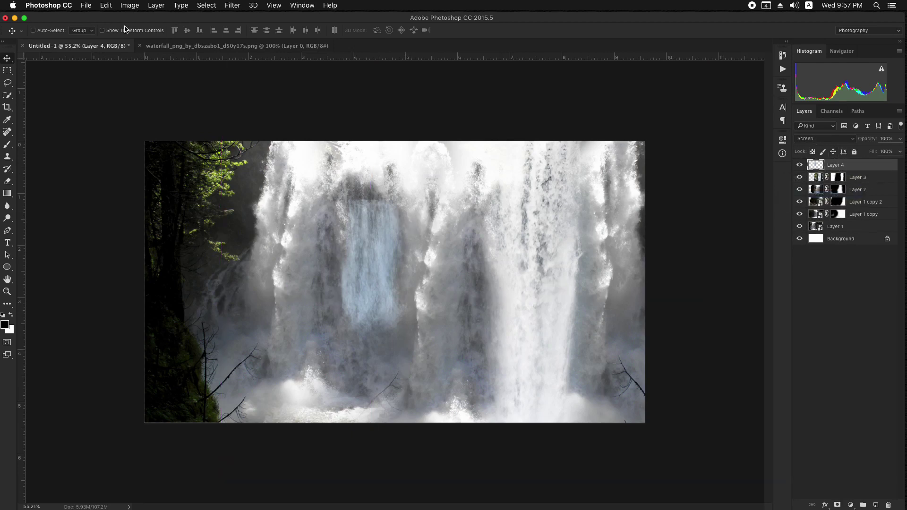
click(106, 5)
click(134, 198)
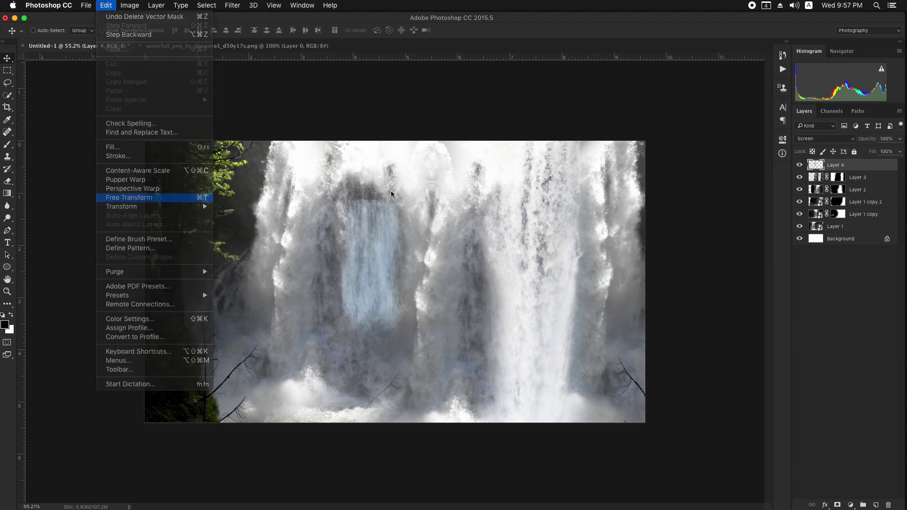
drag(407, 199, 428, 267)
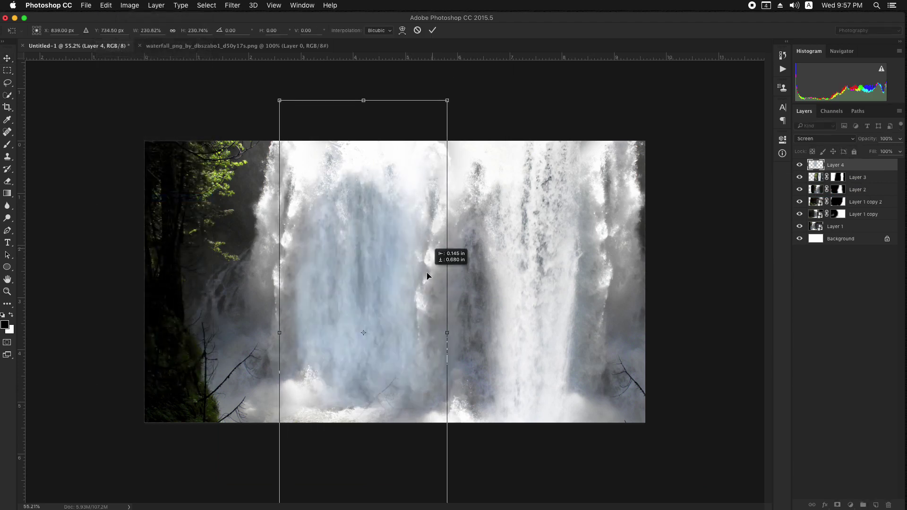
right_click(426, 267)
click(469, 395)
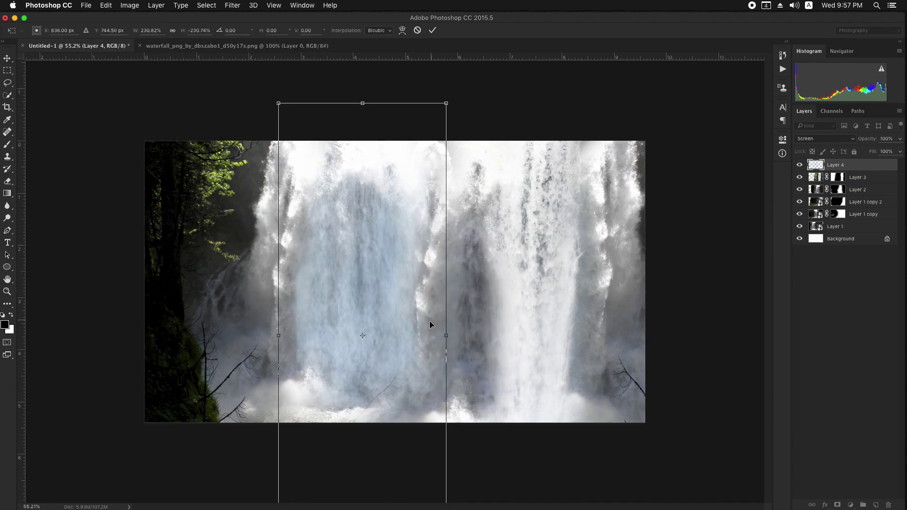
Enlarge Layer 4 to about 317% and reposition it so the flowing water covers the left falls
scroll(423, 304, down, 1)
drag(397, 395, 401, 303)
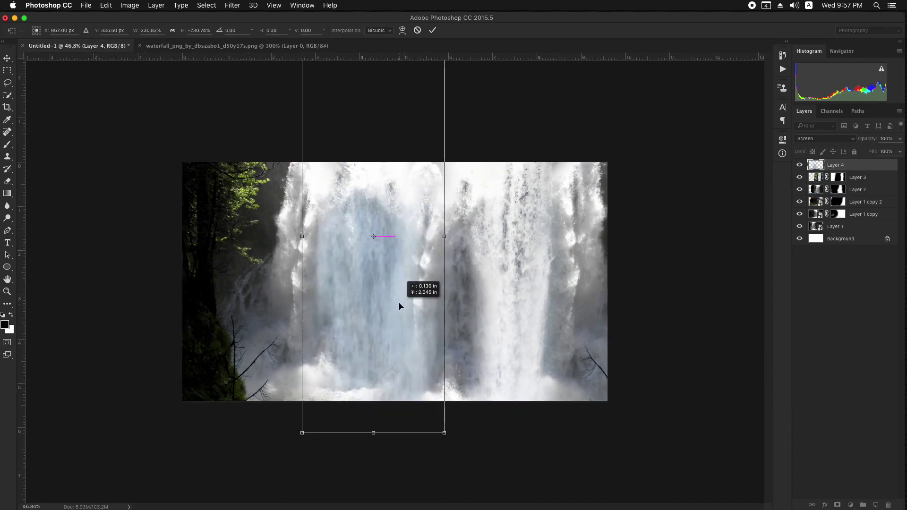
drag(443, 429, 497, 488)
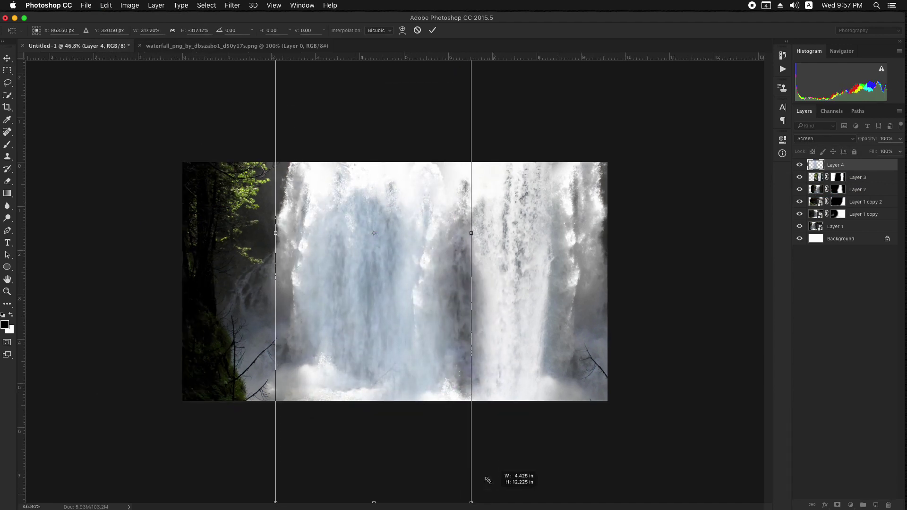
drag(444, 373, 423, 330)
key(Return)
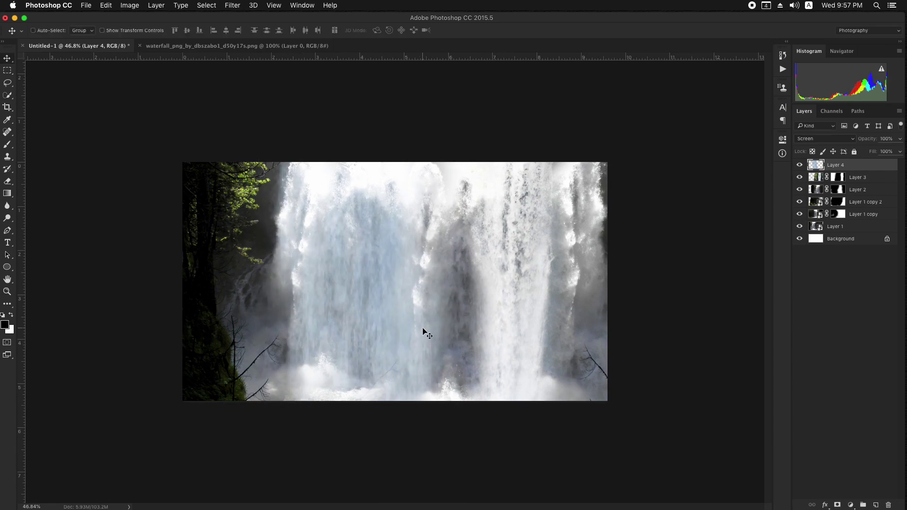
Reduce Layer 4's saturation to -48 with a Hue/Saturation adjustment
scroll(401, 252, up, 3)
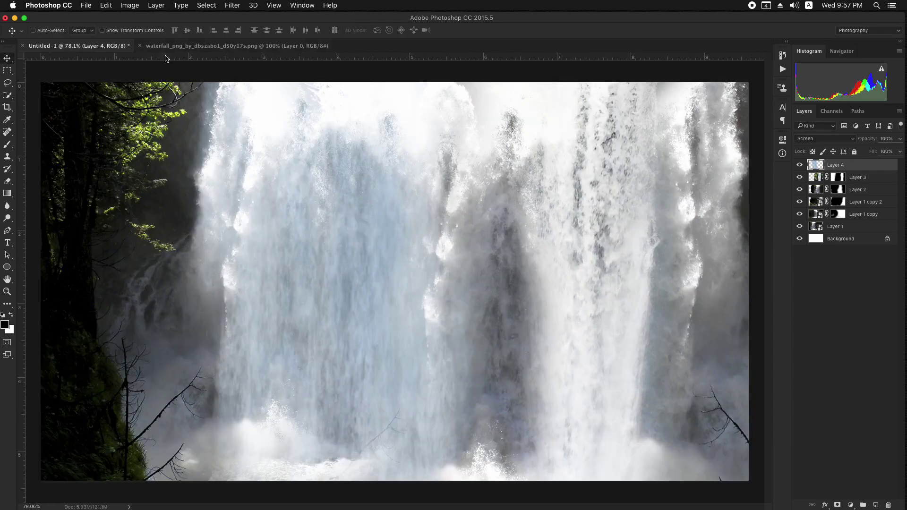
click(133, 6)
mouse_move(152, 33)
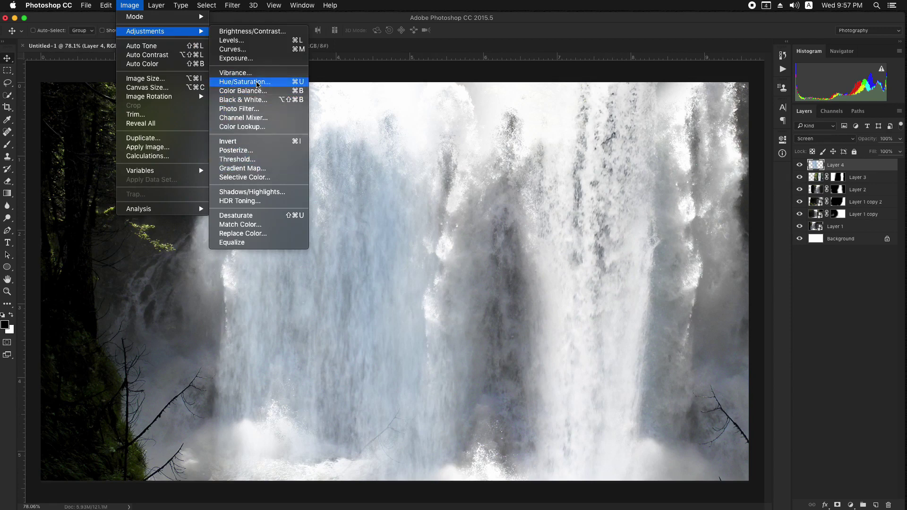
click(245, 82)
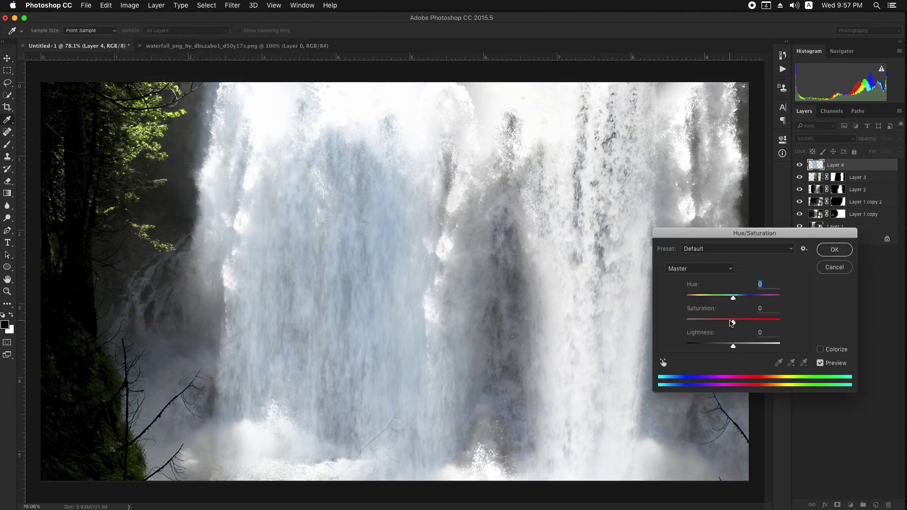
drag(732, 323, 711, 323)
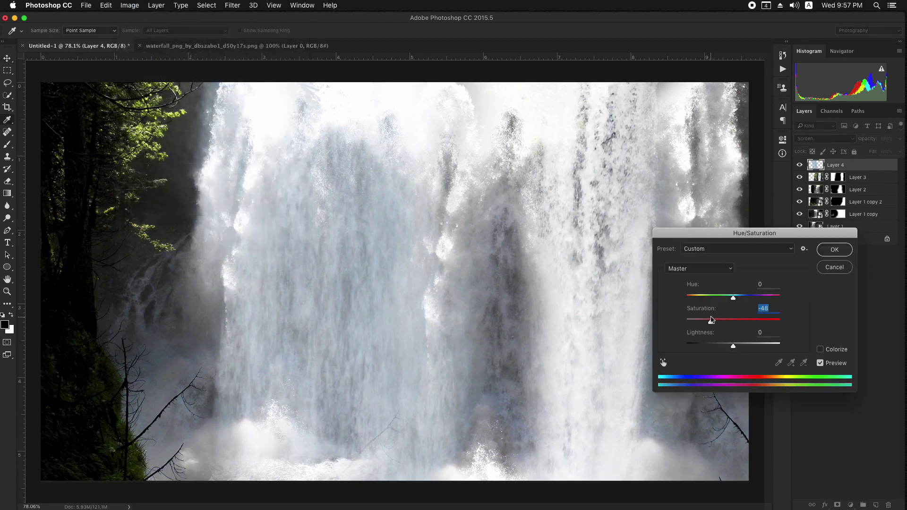
click(823, 250)
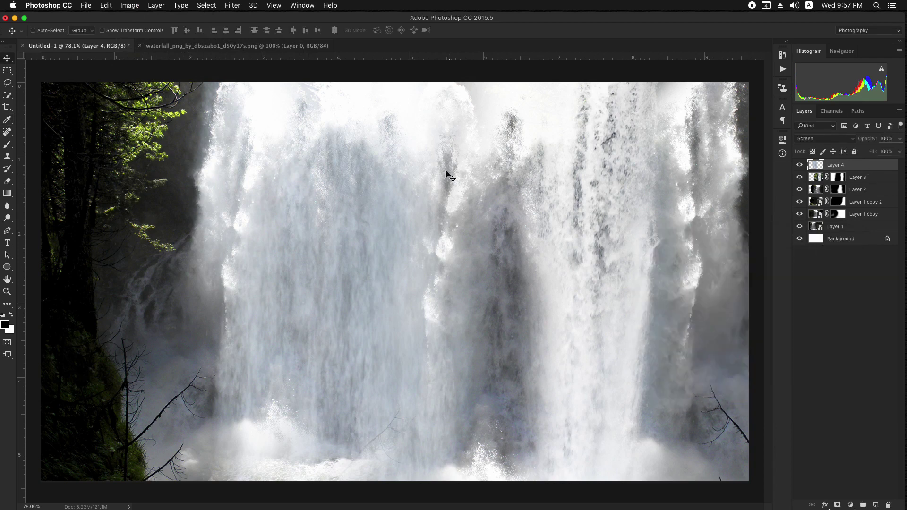
Duplicate Layer 4 twice, placing one copy over the dark gap between the falls and the other over the right edge
scroll(448, 176, down, 3)
drag(833, 165, 875, 505)
drag(478, 359, 531, 328)
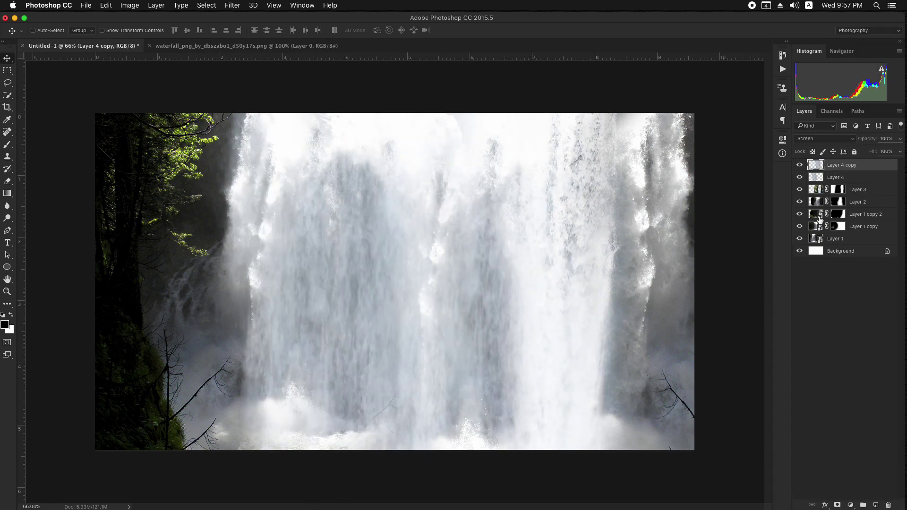
drag(861, 165, 875, 504)
drag(514, 327, 664, 313)
Shift the image of Layer 1 copy 2 slightly downward and move Layer 1 copy upward
click(817, 227)
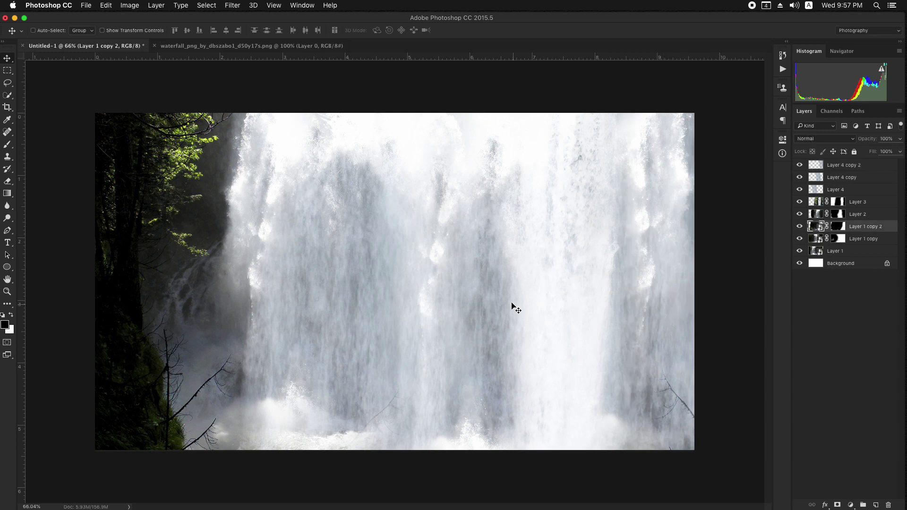
drag(510, 263, 511, 281)
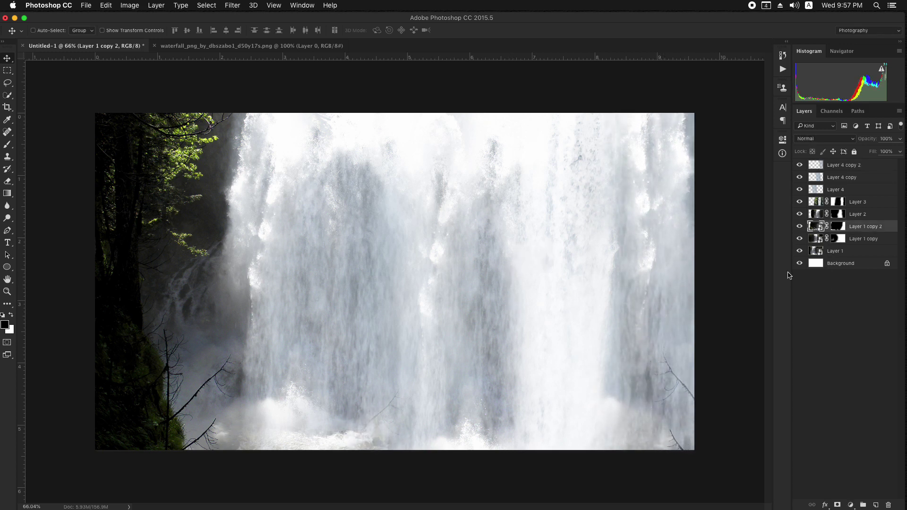
click(817, 239)
drag(533, 220, 530, 190)
key(super+minus)
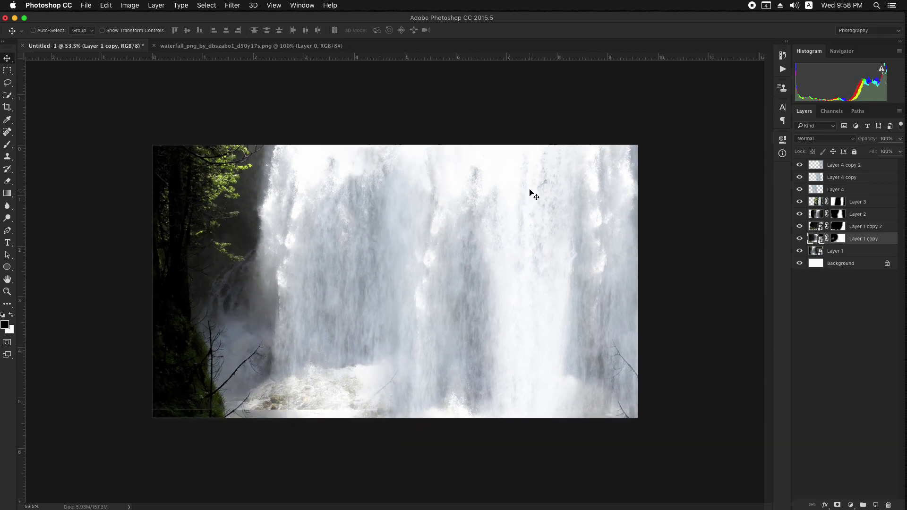
Enlarge Layer 1 copy to about 121% with Free Transform and shift it slightly down and to the left
key(super+t)
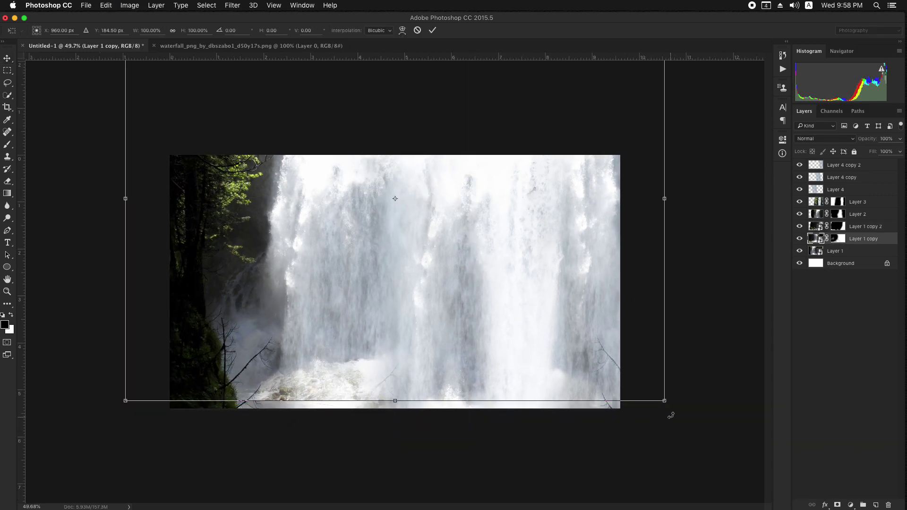
drag(664, 400, 723, 441)
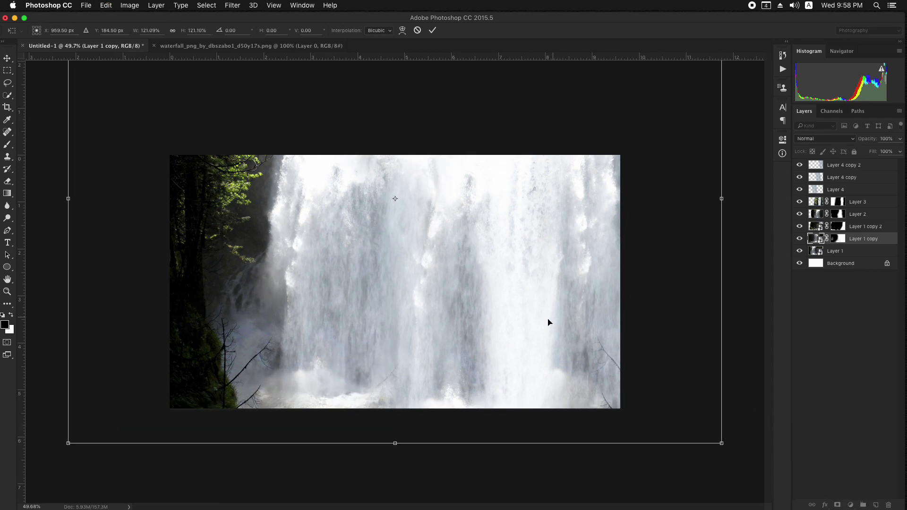
drag(548, 319, 539, 324)
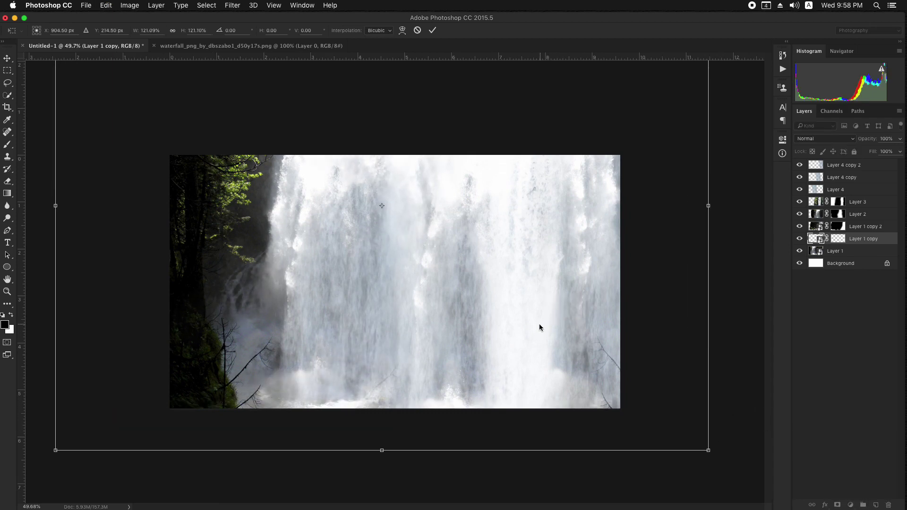
key(Return)
scroll(526, 272, up, 2)
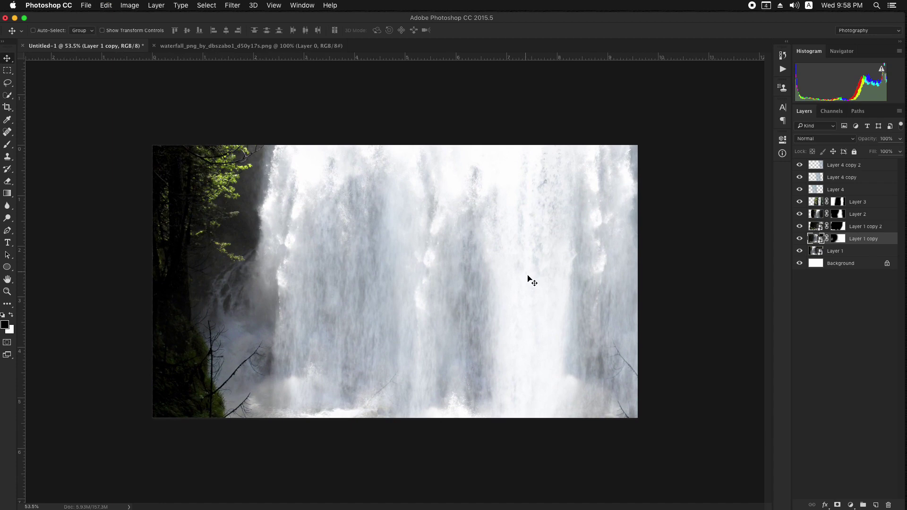
scroll(575, 247, up, 2)
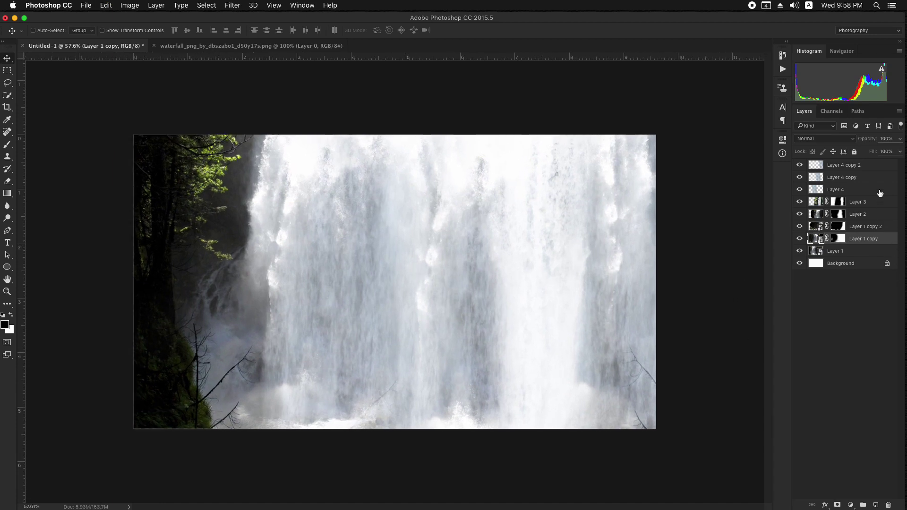
Group all layers from Layer 4 copy 2 down to Layer 1
click(873, 166)
shift+click(861, 251)
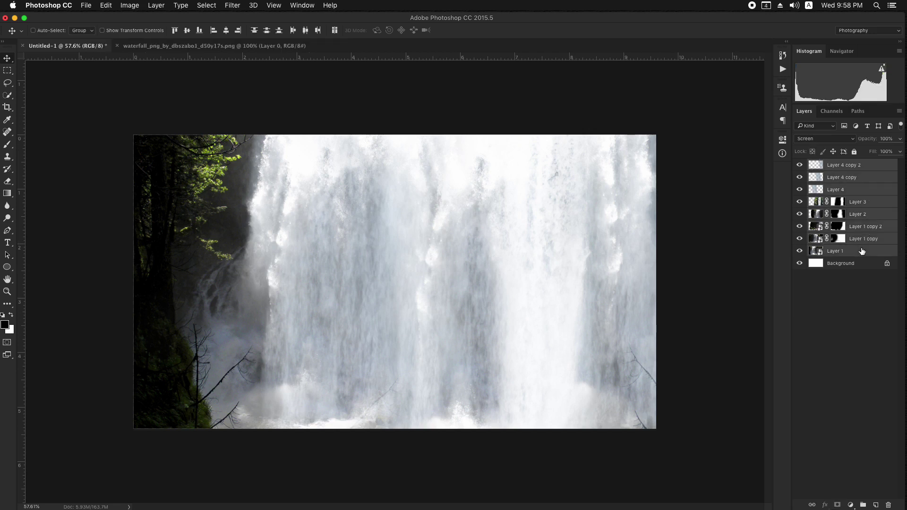
click(862, 504)
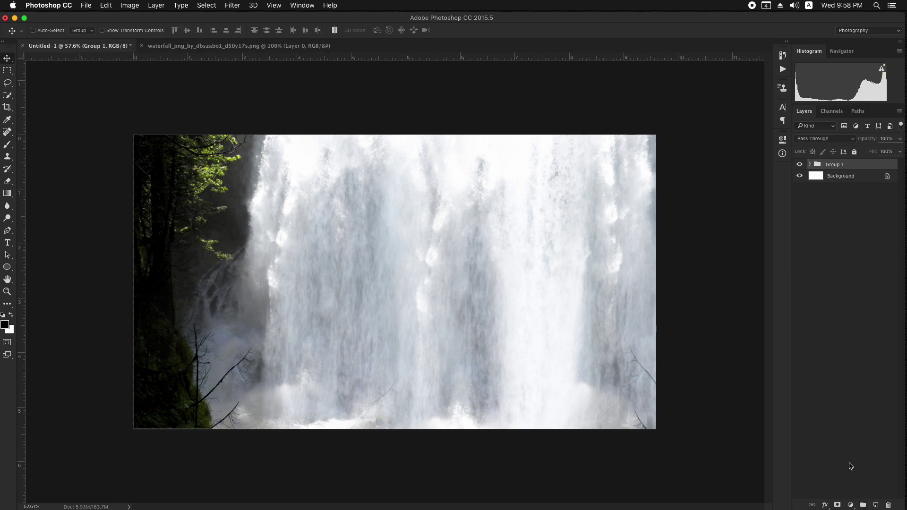
Close the waterfall PNG document and bring the rock cliff from file3428.psd into the Untitled-1 composite
click(147, 47)
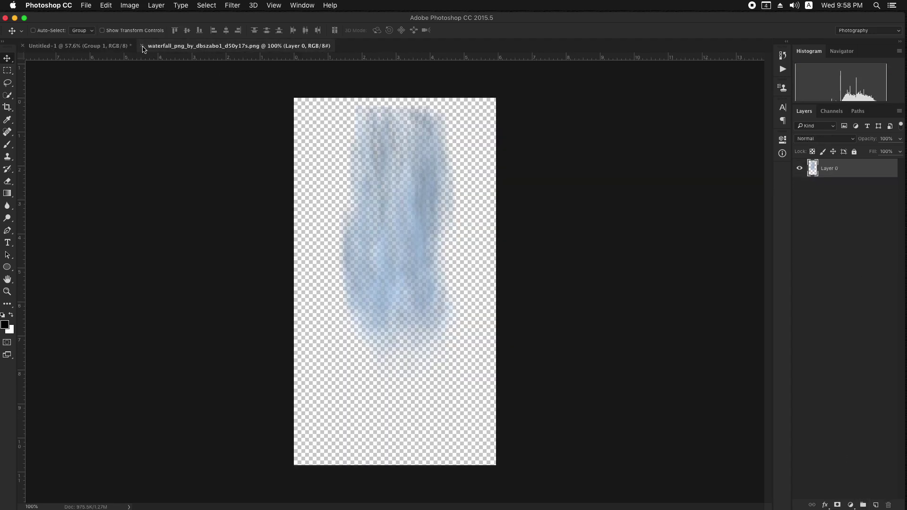
click(142, 45)
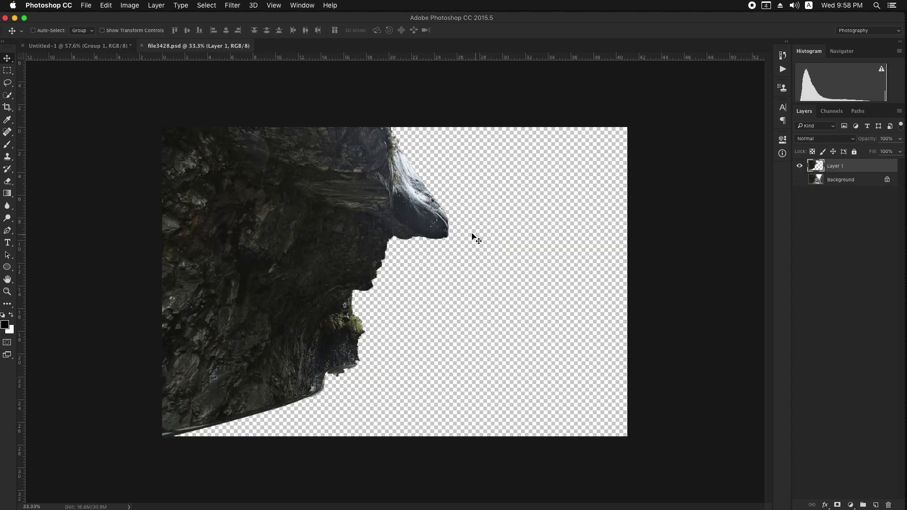
drag(473, 237, 165, 64)
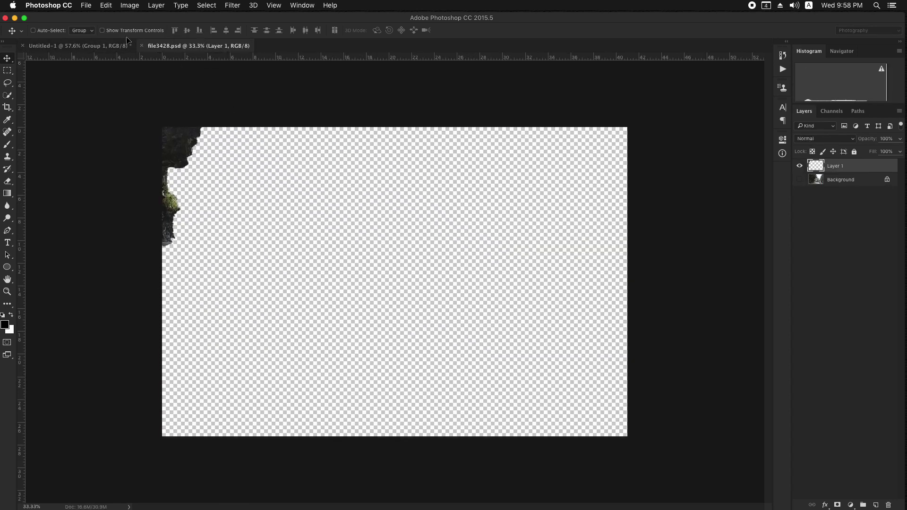
drag(117, 45, 336, 217)
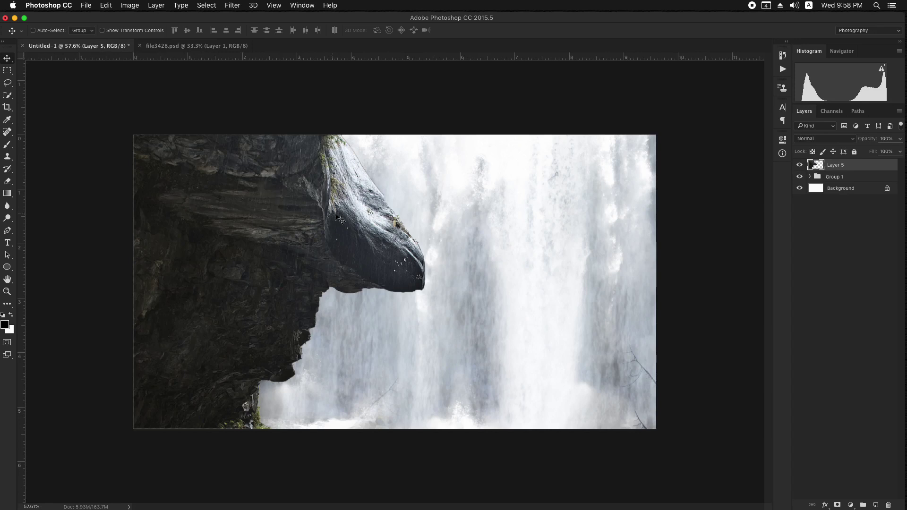
Scale the rock cliff on Layer 5 to about 59%, rotate it slightly and place it in the composite's upper-left corner with Free Transform
click(129, 6)
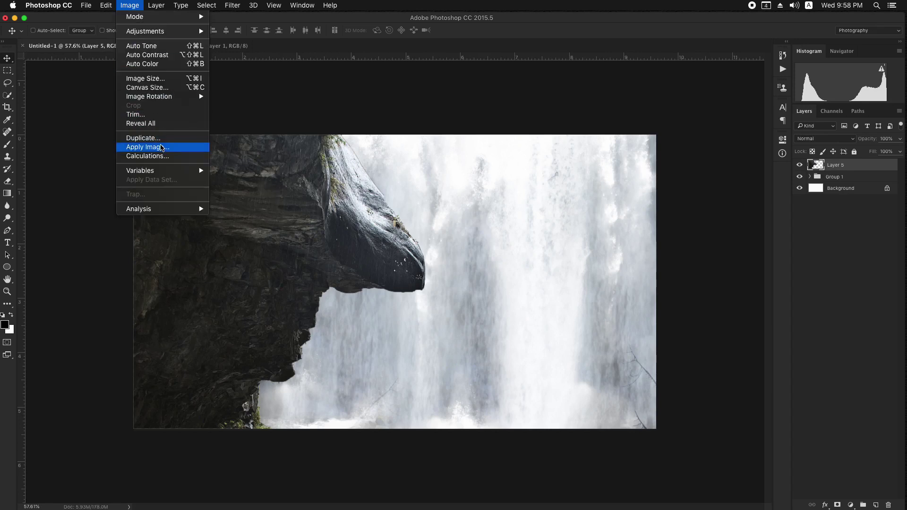
mouse_move(105, 5)
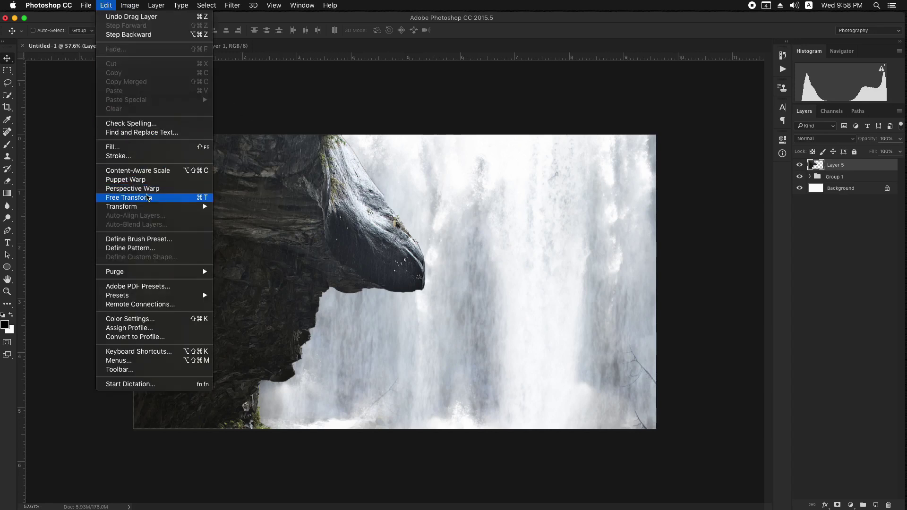
click(173, 197)
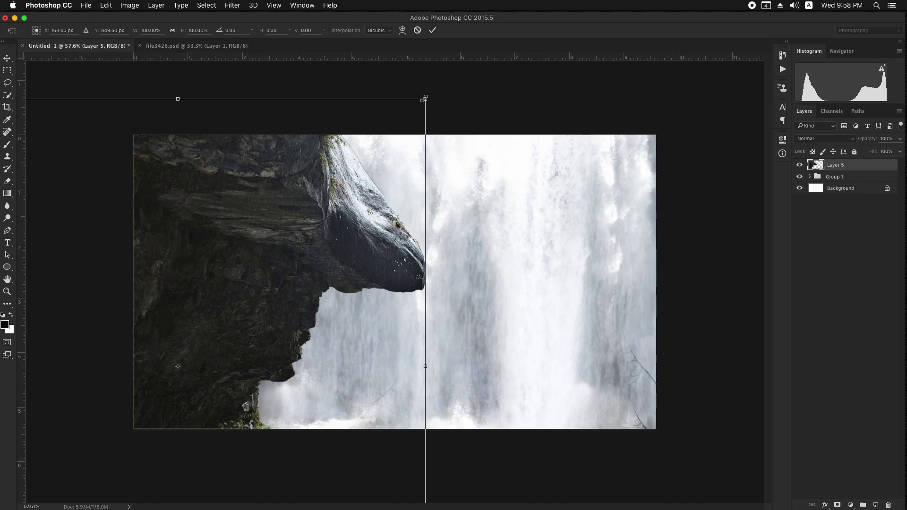
drag(424, 98, 325, 204)
drag(283, 303, 312, 169)
drag(405, 206, 398, 238)
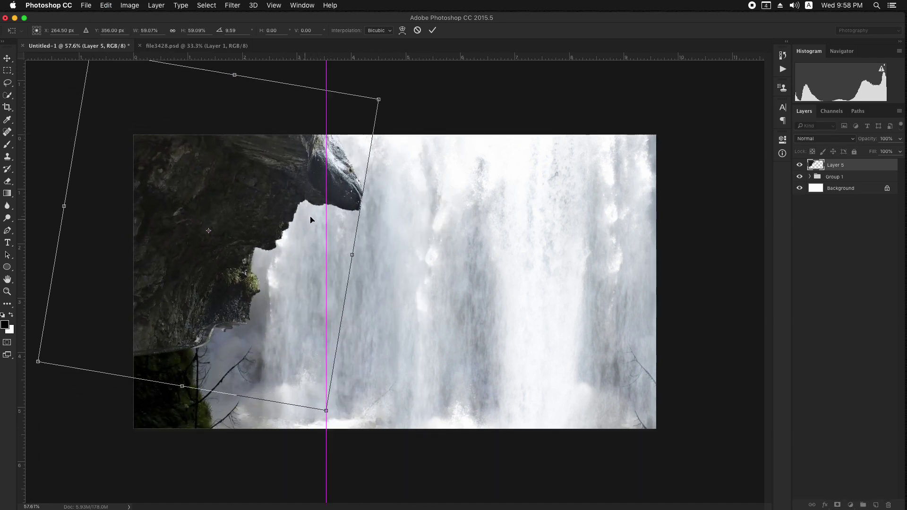
mouse_move(310, 220)
mouse_down()
mouse_move(330, 197)
mouse_move(323, 215)
mouse_up()
drag(413, 213, 424, 236)
key(Return)
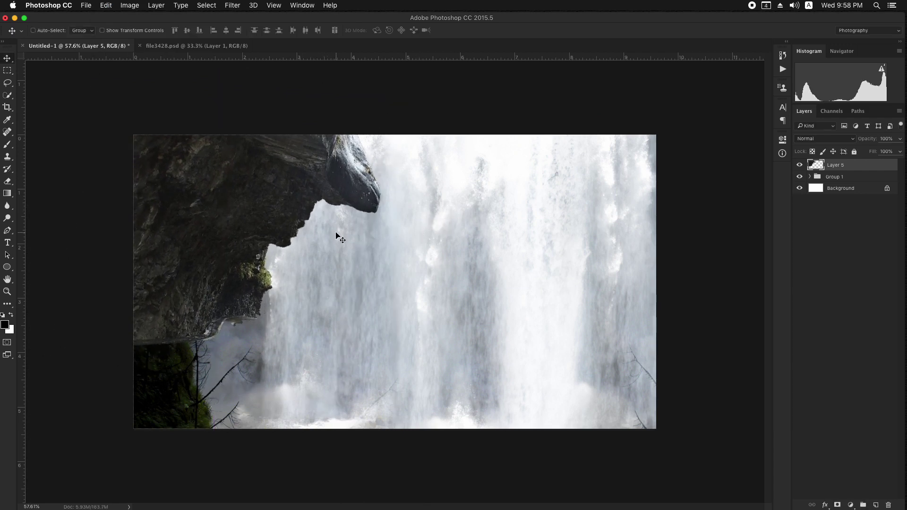
Fine-tune the rock cliff's position over the left side of the composite and close file3428.psd
drag(336, 234, 350, 219)
scroll(353, 218, up, 2)
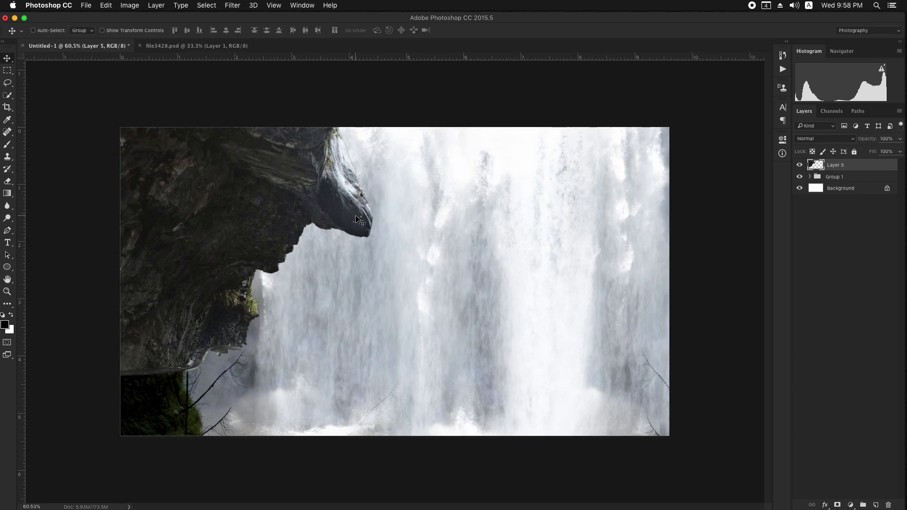
click(179, 47)
click(140, 46)
Darken the rock cliff with a Levels adjustment clipped to Layer 5, using inputs 11, 0.77, 244 and output white 215, and reselect Layer 5
click(851, 505)
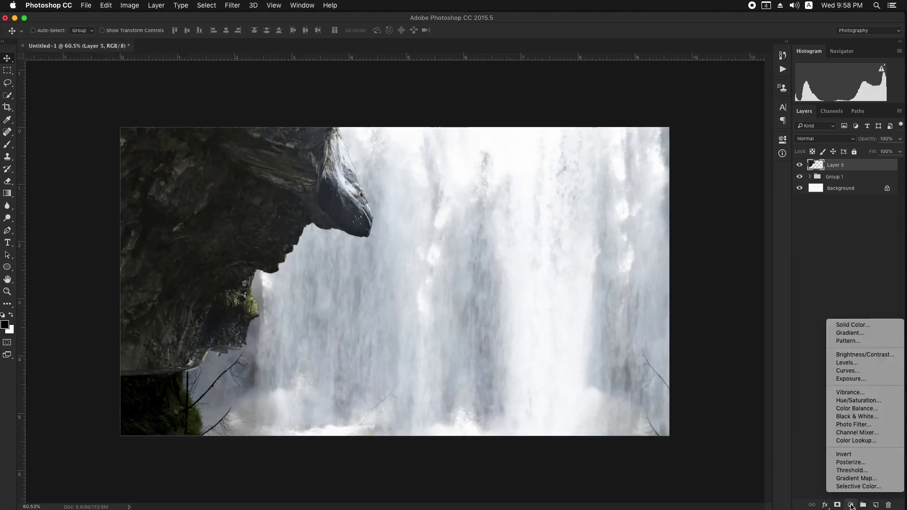
click(856, 362)
click(699, 359)
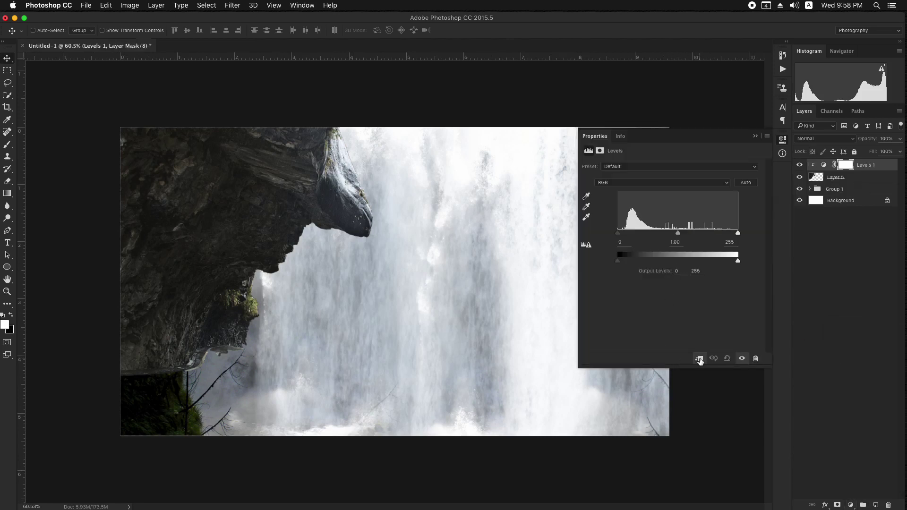
drag(683, 235, 733, 235)
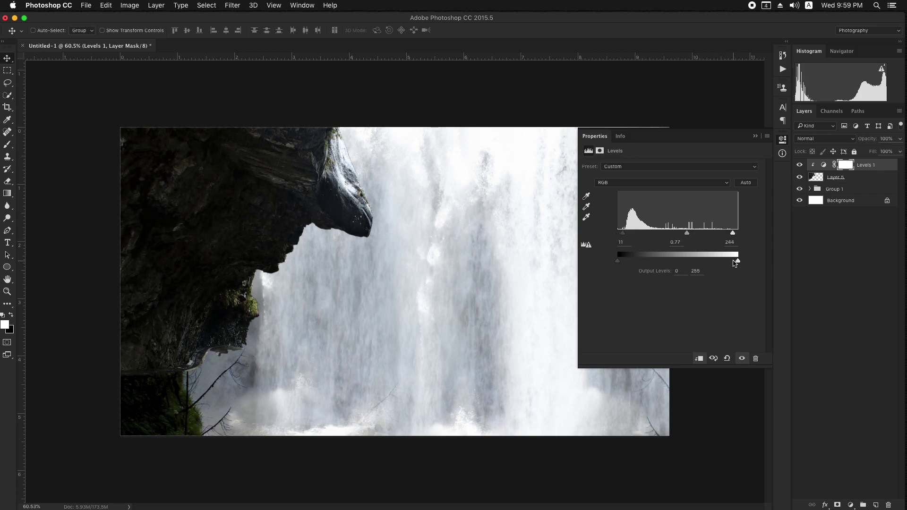
drag(734, 263, 716, 260)
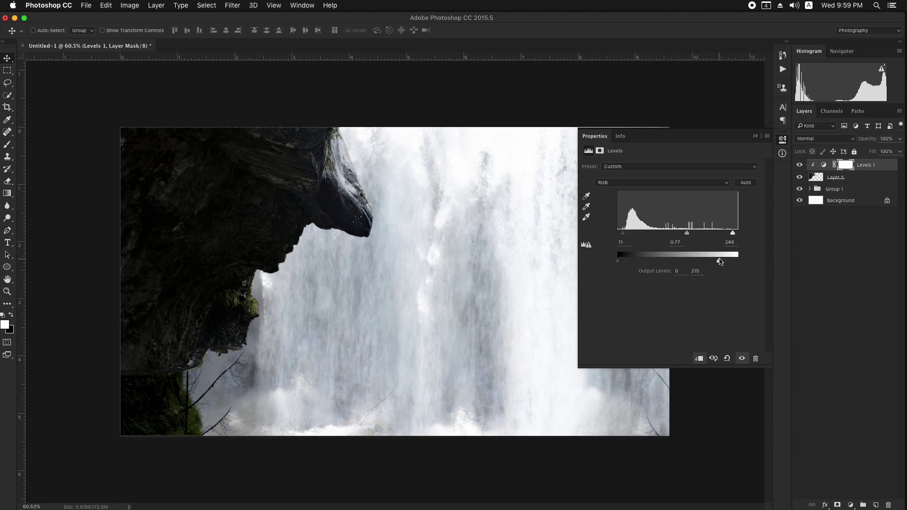
click(755, 136)
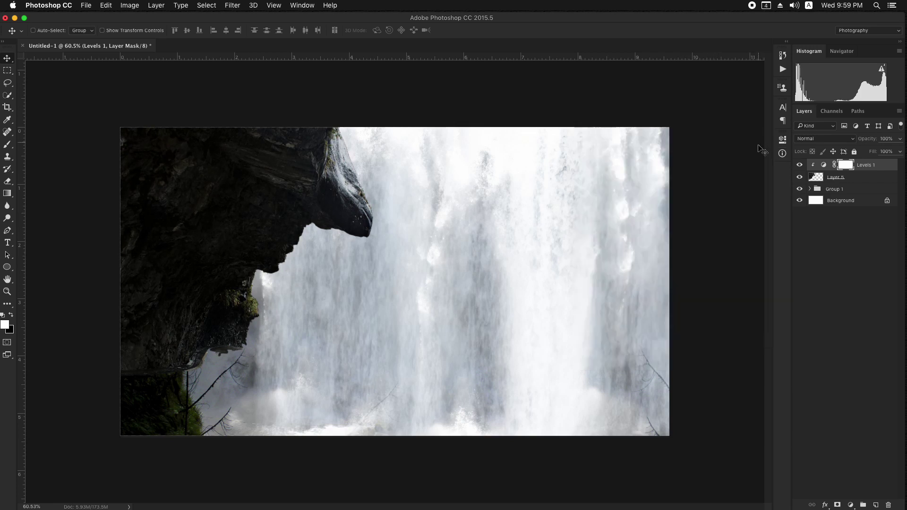
click(858, 180)
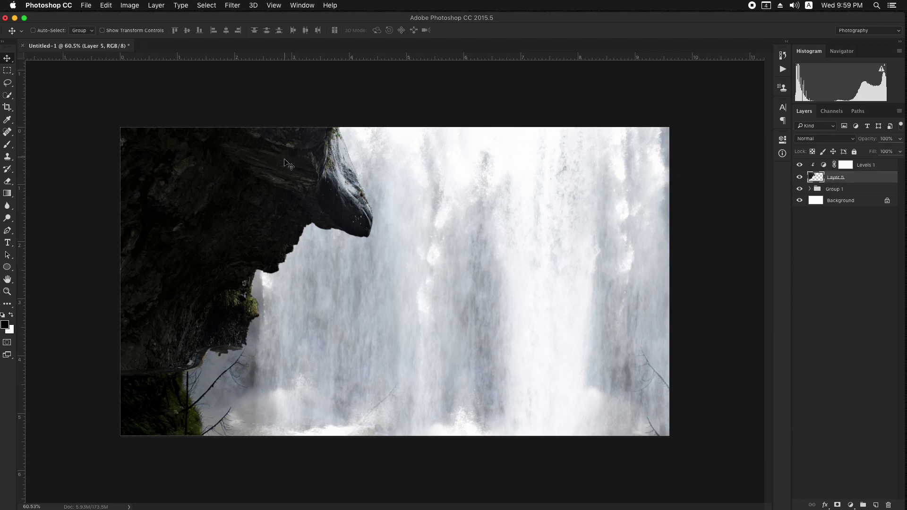
Bring the canyon waterfall photo from file6227.jpg into Untitled-1 as Layer 6 and place it above Levels 1, unclipped
mouse_move(288, 165)
mouse_down()
mouse_move(304, 164)
mouse_move(290, 160)
mouse_up()
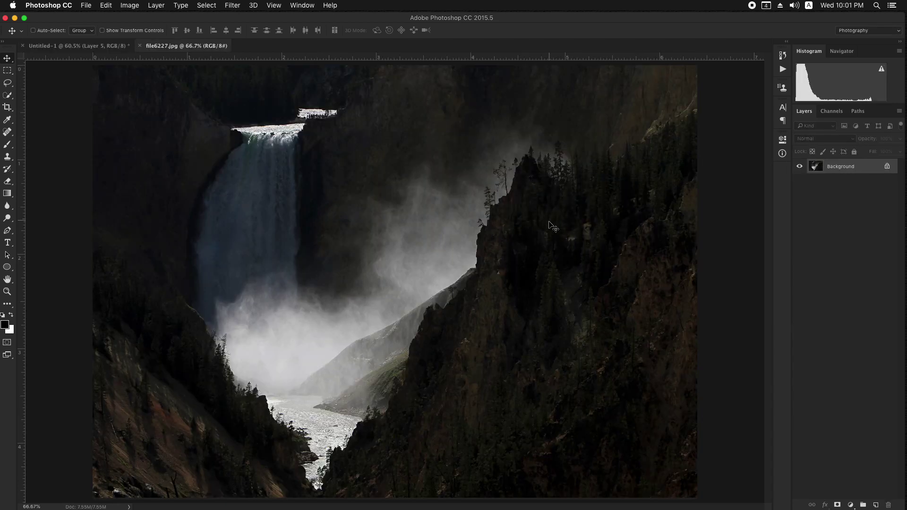
drag(527, 272, 396, 261)
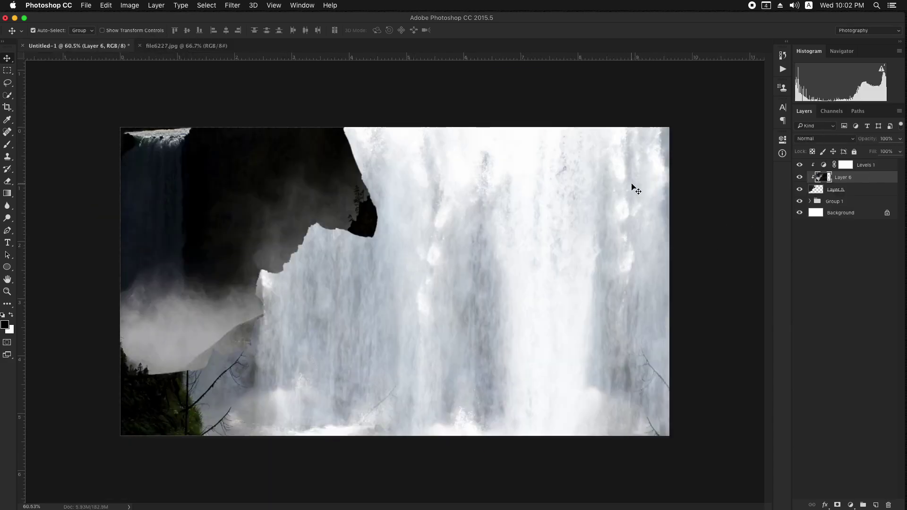
key(super+bracketright)
alt+click(886, 169)
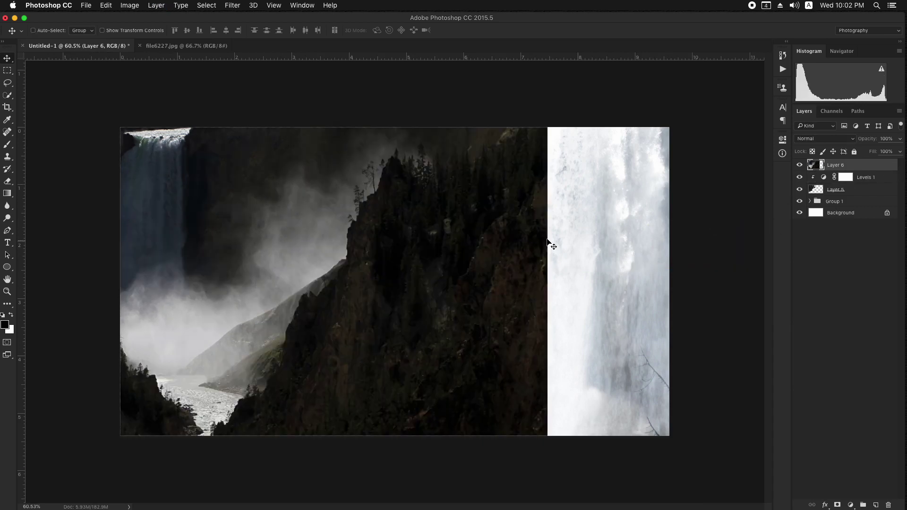
Reposition the canyon photo on Layer 6 and scale it to about 132% with Free Transform so it covers the whole canvas
scroll(543, 210, down, 2)
drag(543, 210, 530, 280)
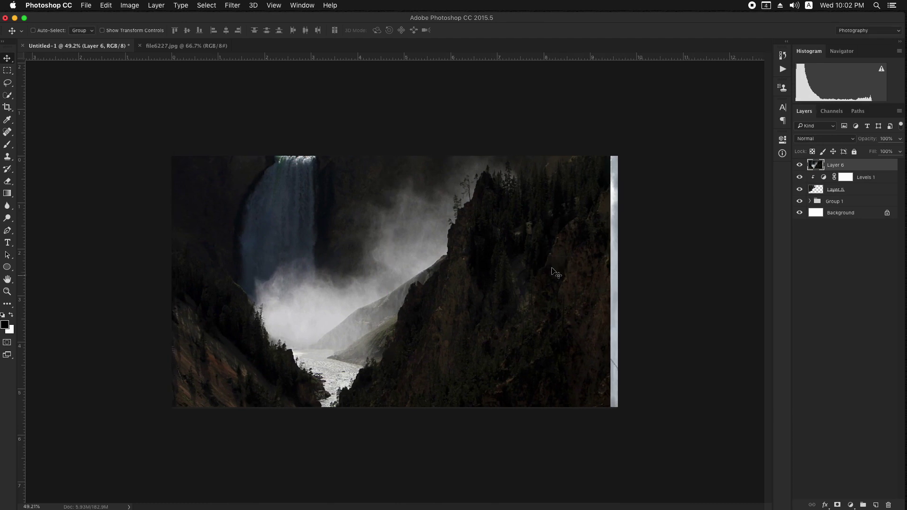
scroll(554, 266, down, 1)
scroll(556, 267, down, 1)
key(super+t)
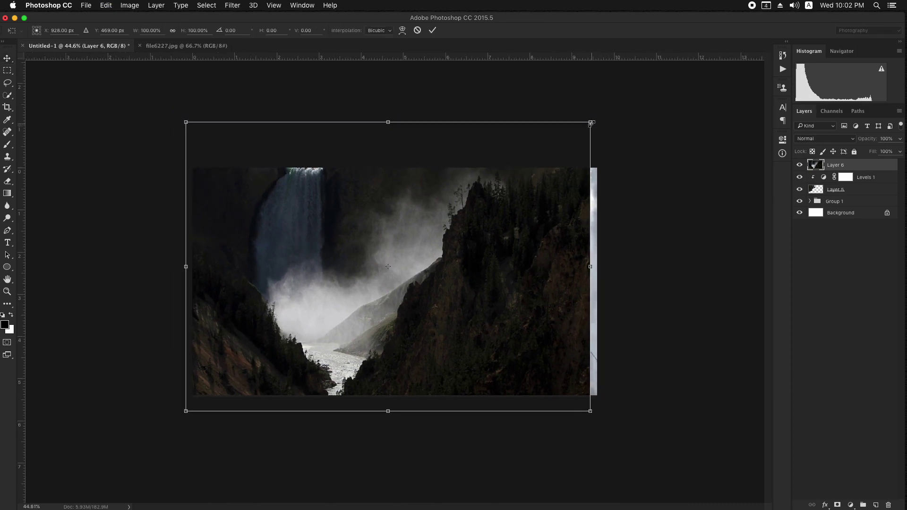
drag(590, 123, 654, 76)
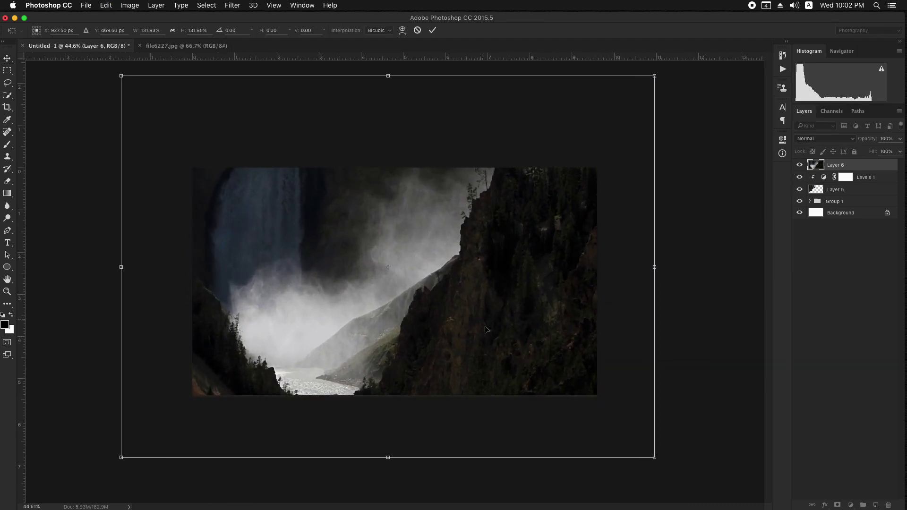
drag(486, 329, 507, 315)
key(Return)
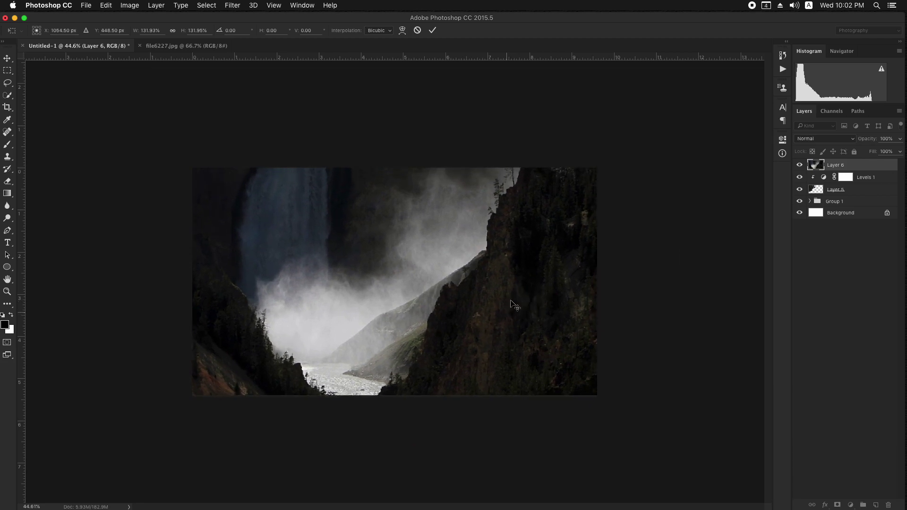
Try the Screen blend mode on Layer 6 and return it to Normal
scroll(506, 242, up, 2)
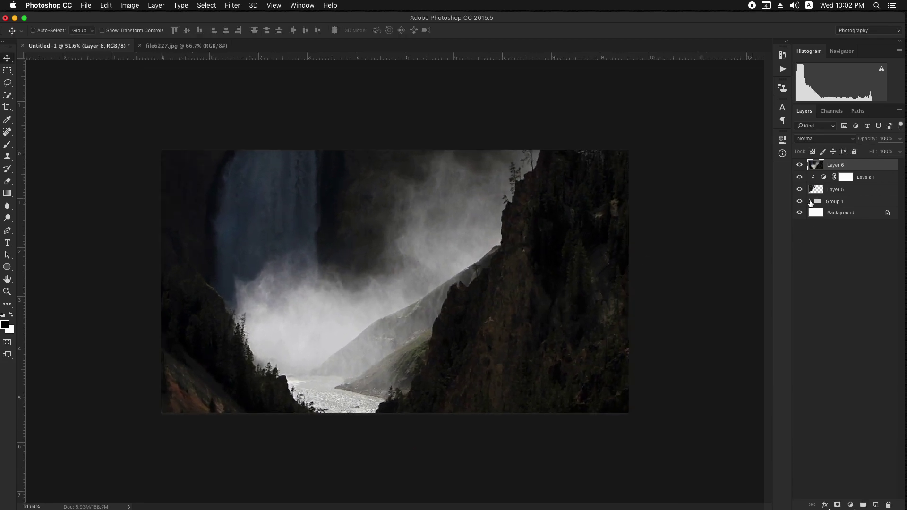
click(825, 139)
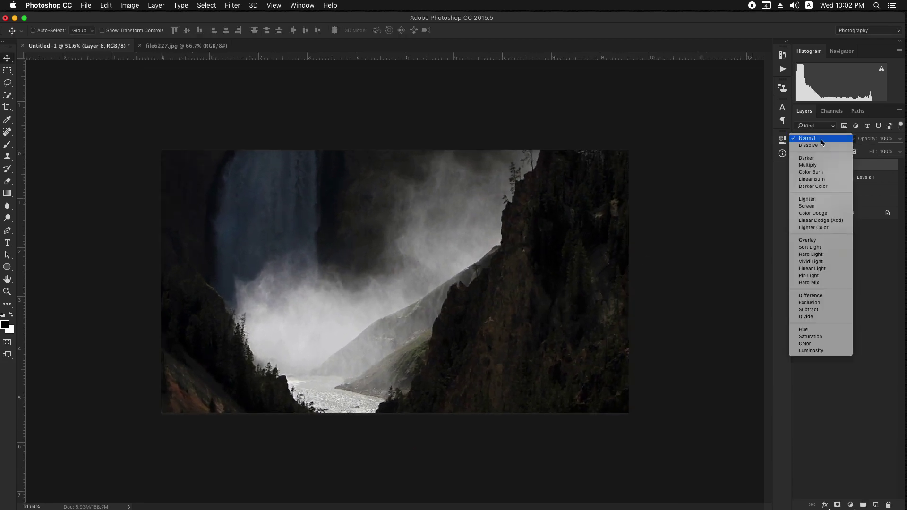
click(819, 207)
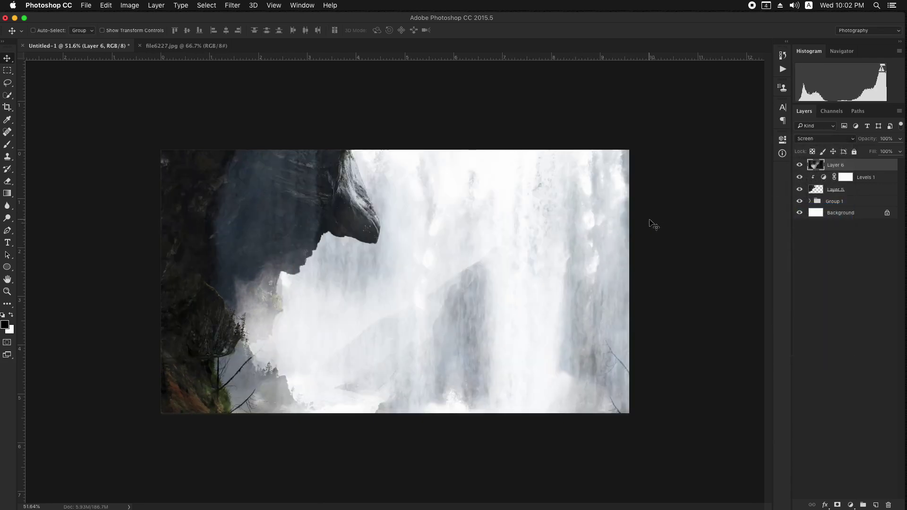
click(820, 139)
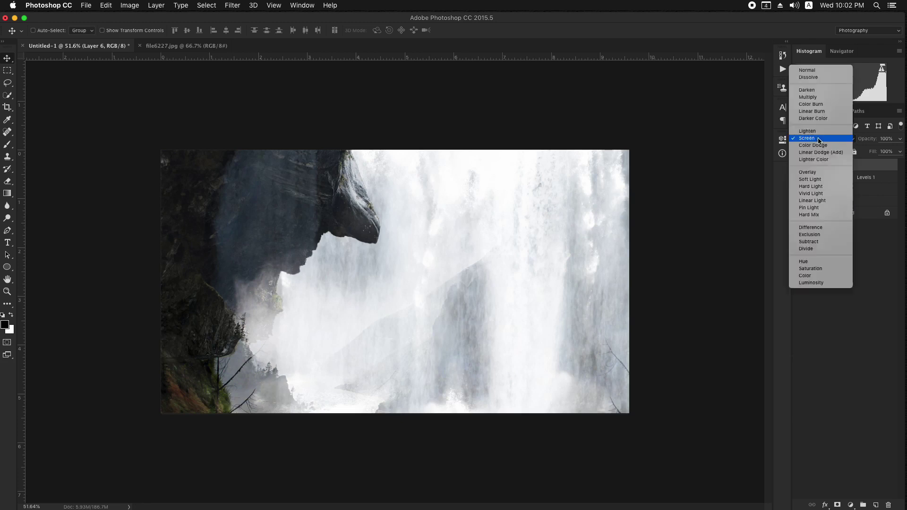
click(806, 70)
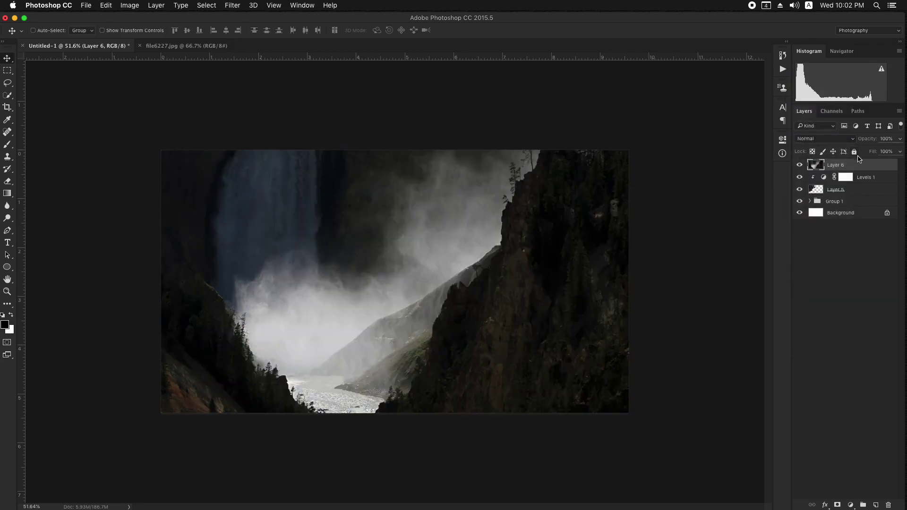
Lower Layer 6's opacity to 34%, keeping the canyon photo in its original position
drag(872, 143, 836, 140)
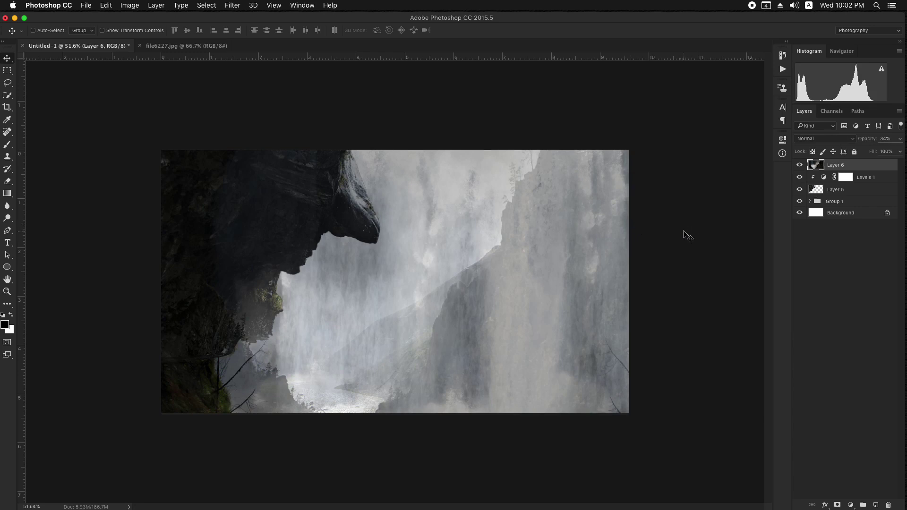
drag(526, 242, 558, 256)
key(super+z)
Duplicate Layer 6 beneath the rock cliff on Layer 5 and move the copy to the top of the stack at 100% opacity
drag(885, 168, 876, 505)
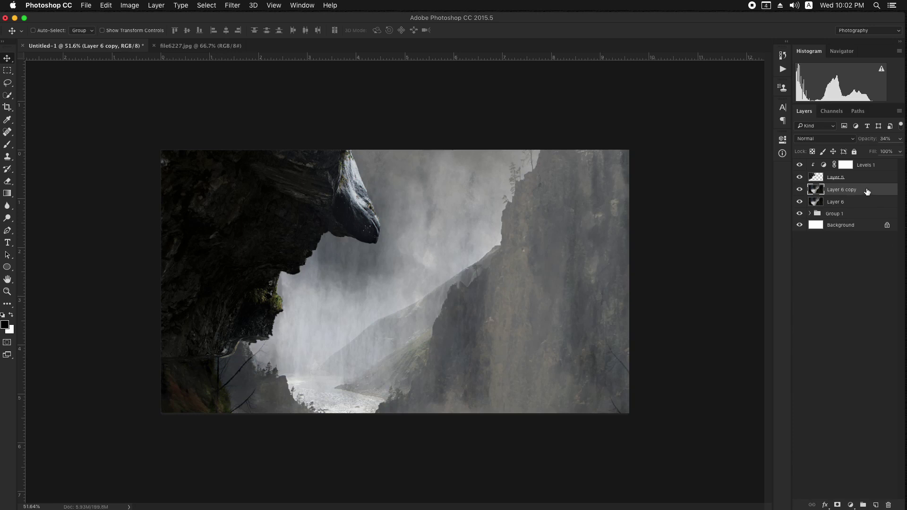
drag(867, 191, 892, 143)
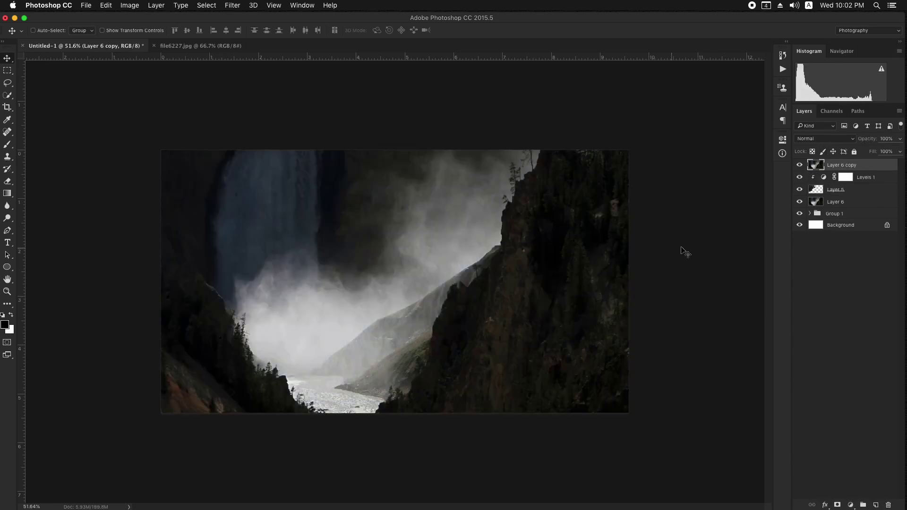
Add a layer mask to Layer 6 copy and hide all but its lower-left slope and mist with a large soft black brush
click(838, 504)
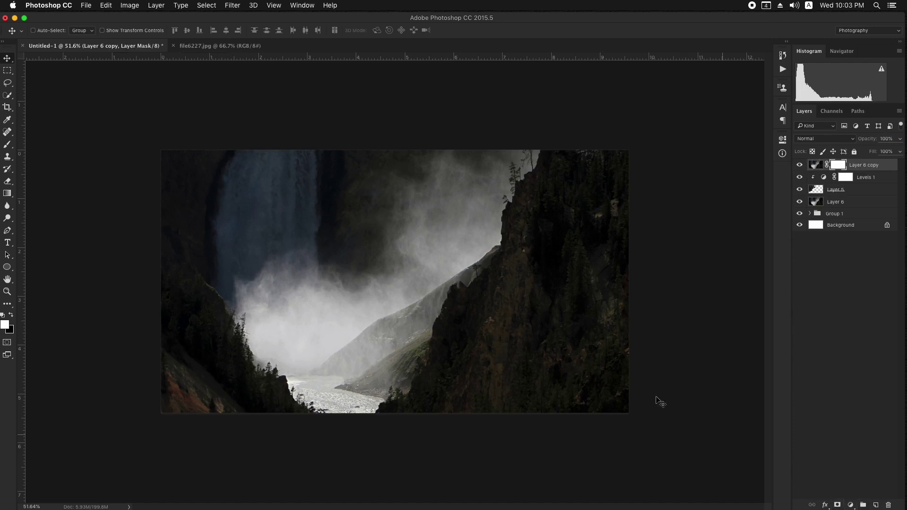
key(x)
key(b)
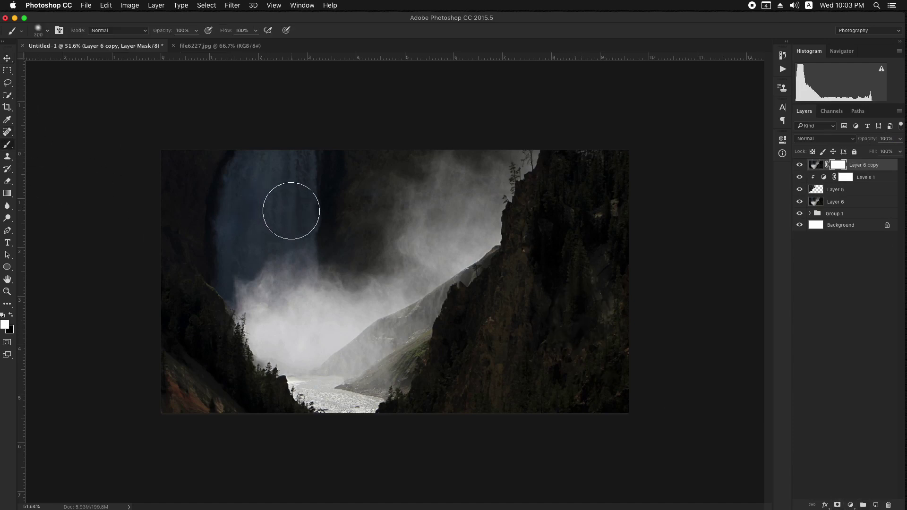
click(11, 314)
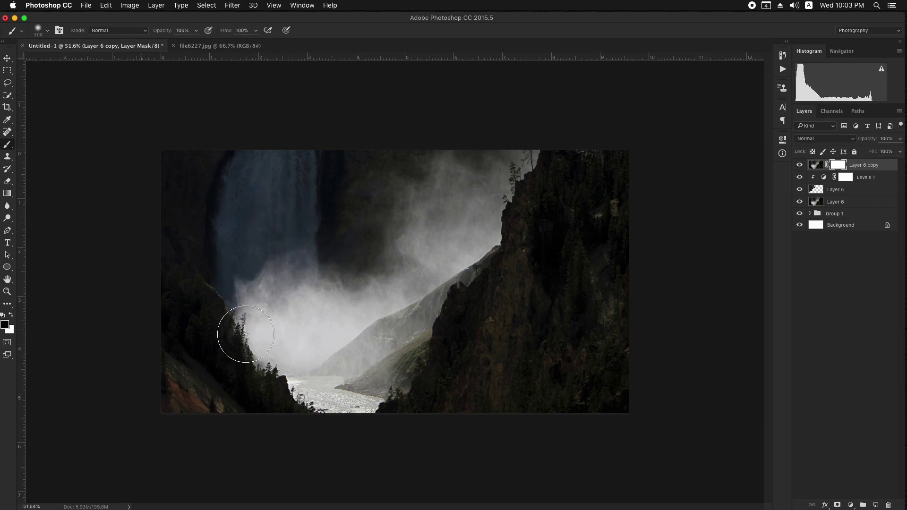
key(bracketright)
key(bracketright)
key(bracketright)
mouse_move(482, 155)
mouse_down()
mouse_move(427, 156)
mouse_move(636, 173)
mouse_move(441, 230)
mouse_move(629, 284)
mouse_move(407, 320)
mouse_move(439, 352)
mouse_move(633, 390)
mouse_move(455, 395)
mouse_move(396, 379)
mouse_move(381, 360)
mouse_move(373, 276)
mouse_move(328, 204)
mouse_move(208, 143)
mouse_move(182, 152)
mouse_move(254, 229)
mouse_move(187, 198)
mouse_move(187, 152)
mouse_move(150, 275)
mouse_move(167, 265)
mouse_move(166, 249)
mouse_move(140, 298)
mouse_move(141, 341)
mouse_move(144, 291)
mouse_move(163, 243)
mouse_move(260, 179)
mouse_move(189, 263)
mouse_move(183, 257)
mouse_move(208, 254)
mouse_move(159, 270)
mouse_move(178, 263)
mouse_move(150, 287)
mouse_move(183, 271)
mouse_move(158, 288)
mouse_move(201, 216)
mouse_move(287, 138)
mouse_move(106, 172)
mouse_move(177, 145)
mouse_move(88, 178)
mouse_move(266, 121)
mouse_move(393, 108)
mouse_move(590, 142)
mouse_up()
key(bracketleft)
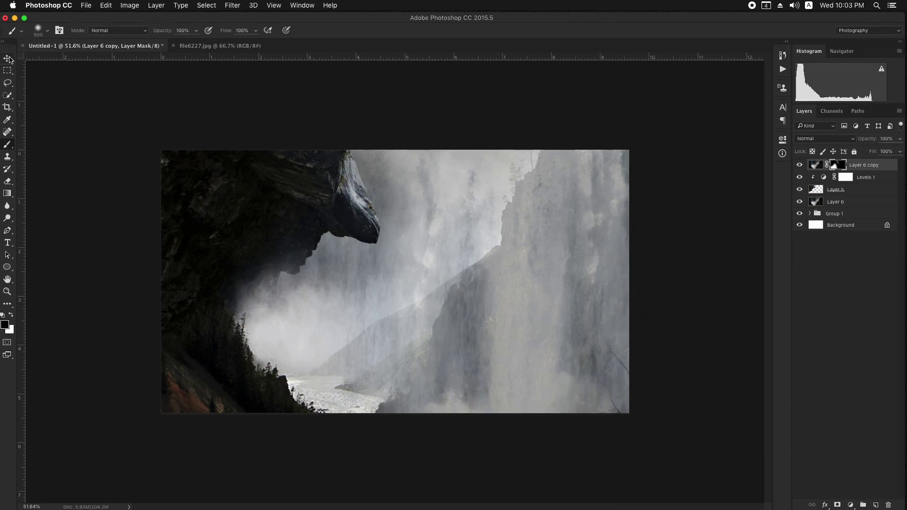
Close the file6227.jpg document and return to the Untitled-1 composite
click(8, 58)
click(191, 47)
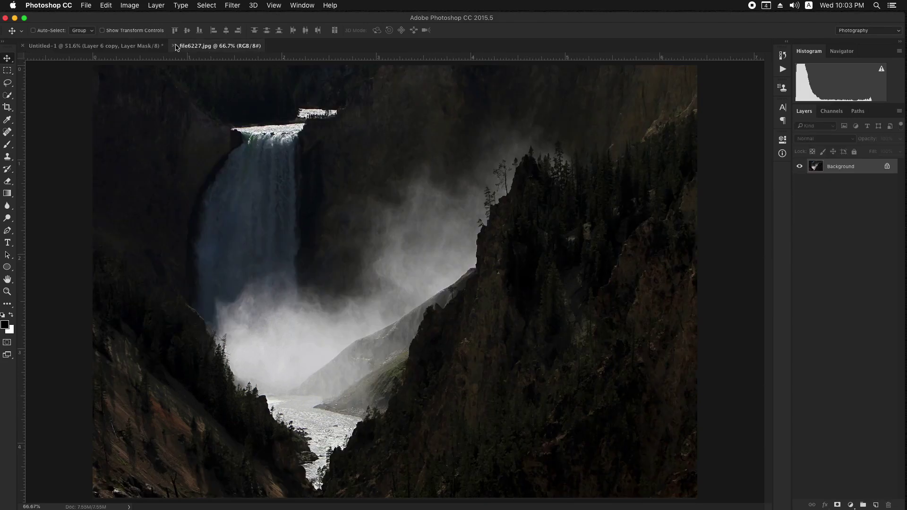
key(super+w)
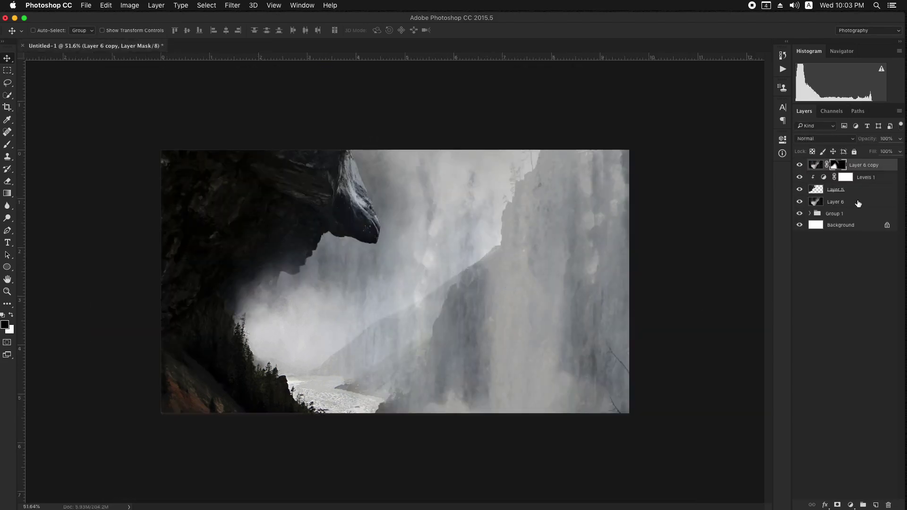
Duplicate Layer 6 again, move the copy to the top at 100% opacity, and shift it down and to the right
drag(858, 203, 863, 307)
drag(876, 502, 876, 503)
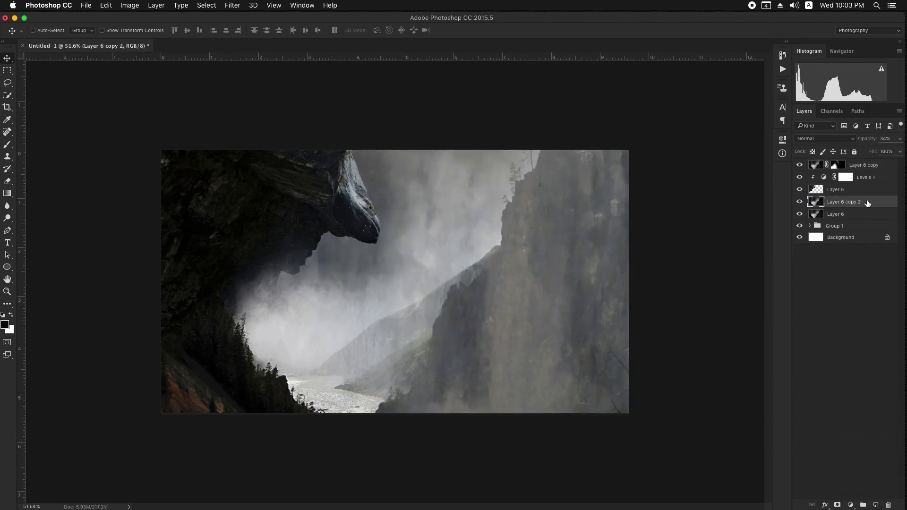
drag(867, 203, 854, 164)
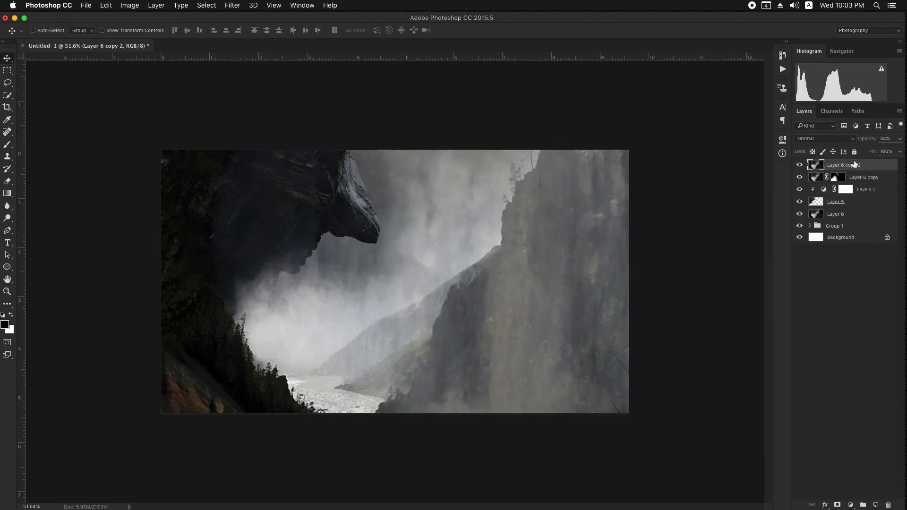
key(0)
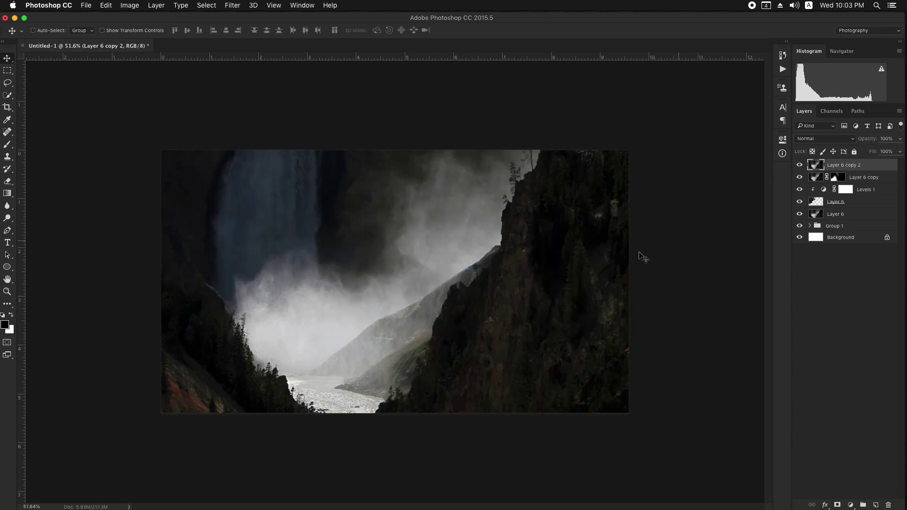
drag(533, 226, 591, 303)
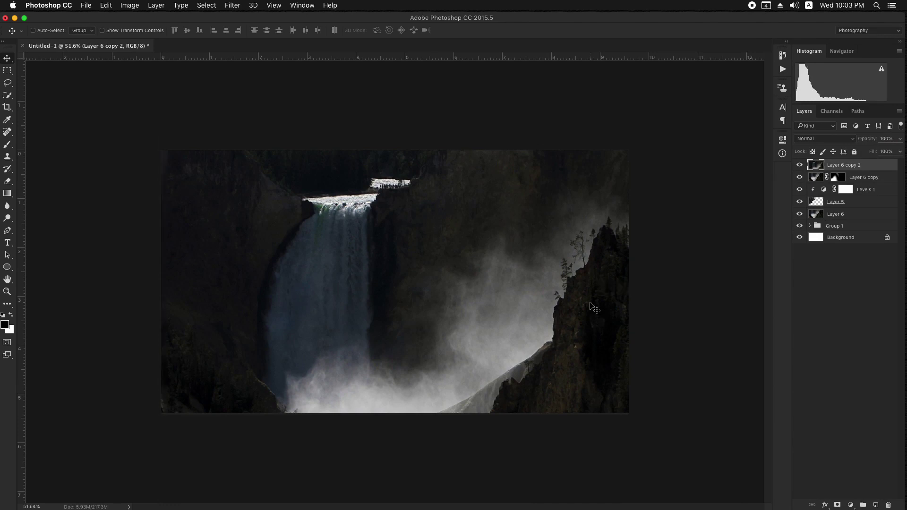
Add a layer mask to Layer 6 copy 2 and choose the 1100 px cloud-shaped brush for painting on it
click(837, 504)
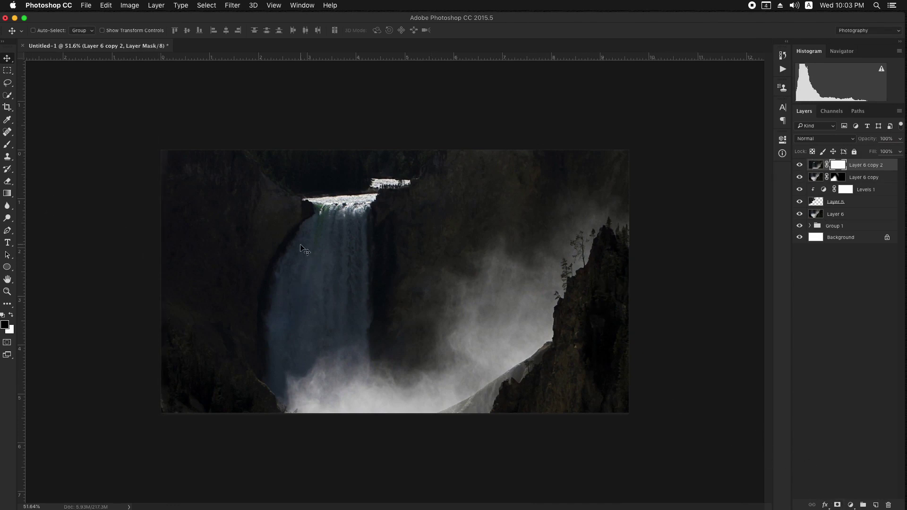
click(7, 145)
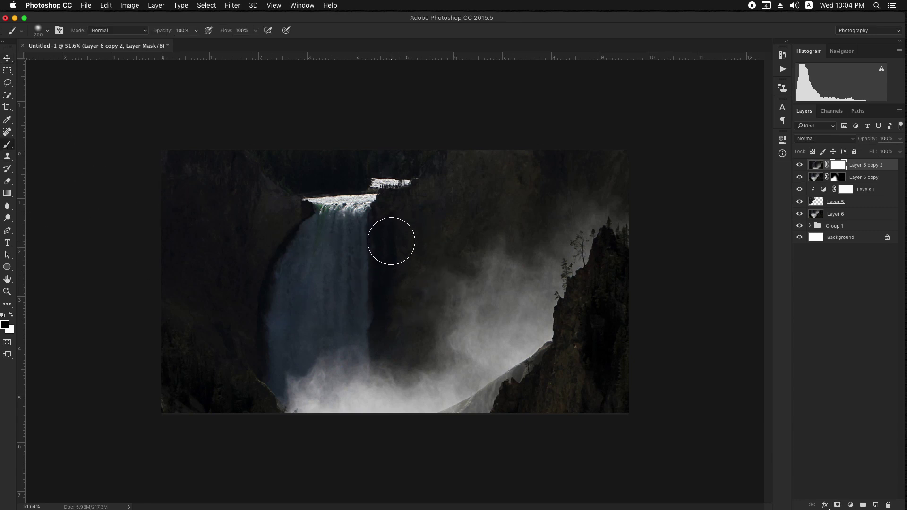
right_click(419, 266)
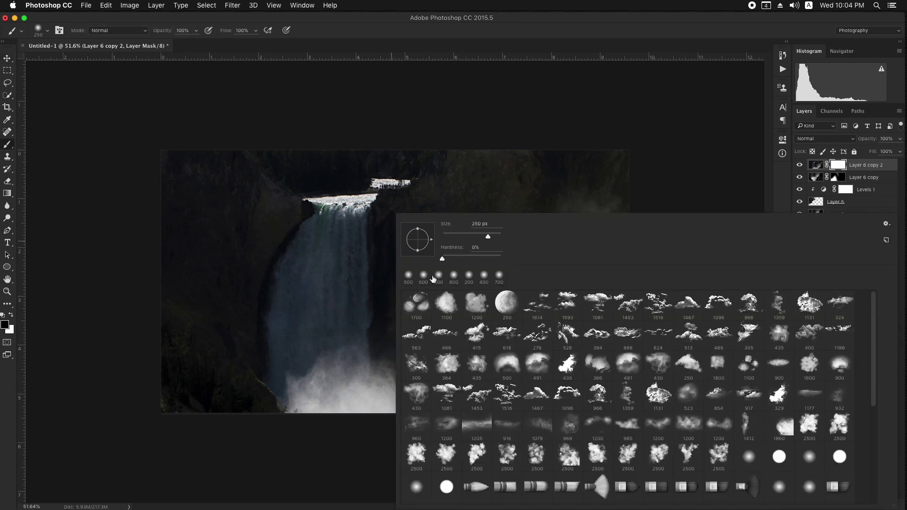
click(446, 307)
click(437, 36)
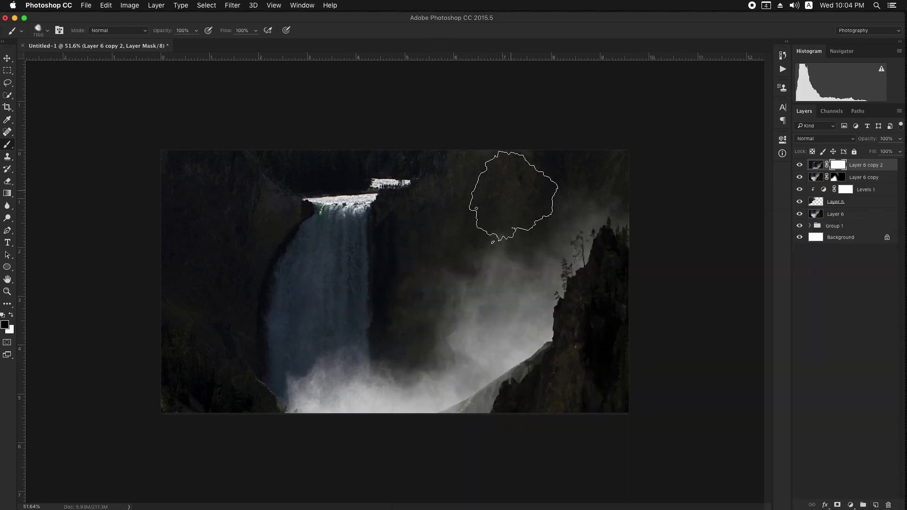
Mask out Layer 6 copy 2's waterfall and upper center in black with the cloud brush to reveal the overhanging rock and mist
key(bracketleft)
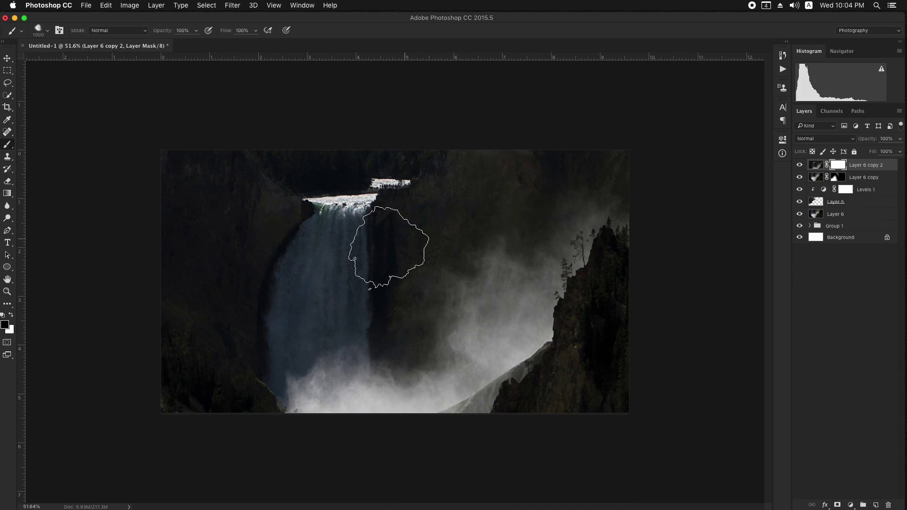
click(492, 167)
click(351, 254)
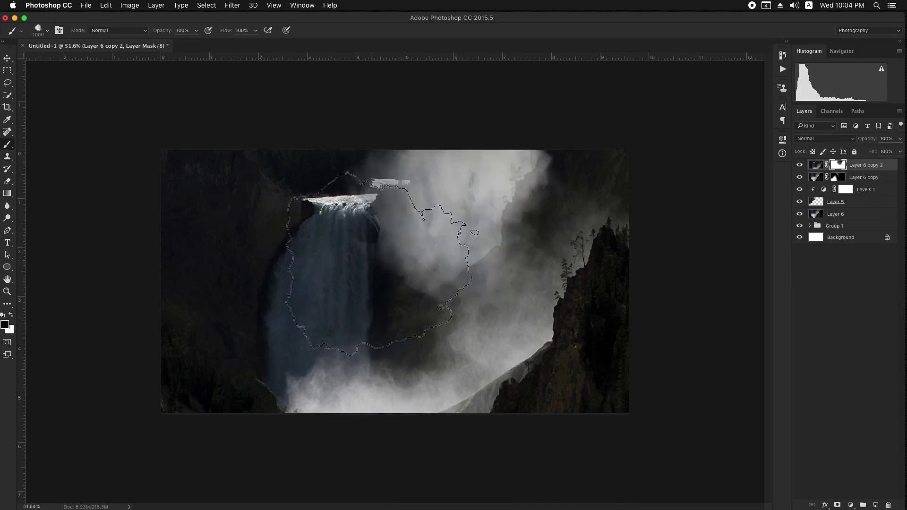
click(314, 237)
click(380, 156)
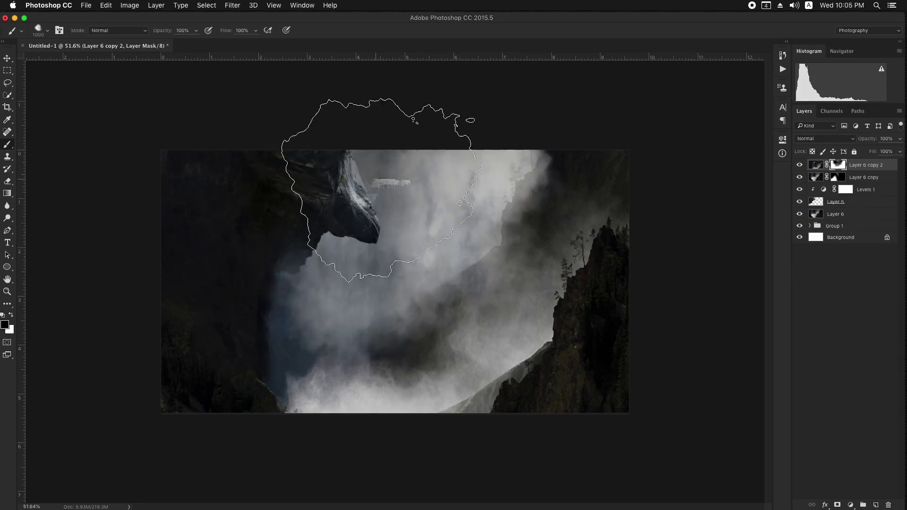
click(313, 203)
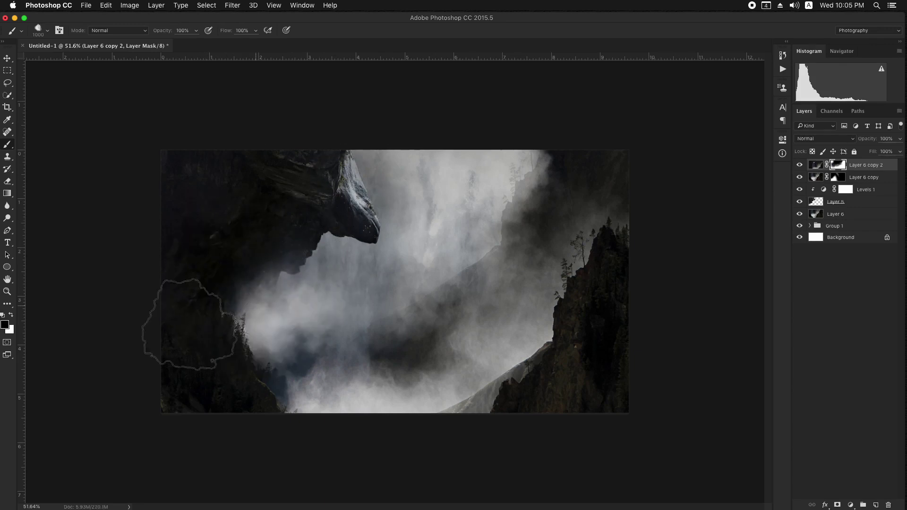
Mask out Layer 6 copy 2's left side and upper-right corner in black with the large cloud brush at full opacity
key(bracketright)
mouse_move(192, 415)
mouse_down()
mouse_move(304, 360)
mouse_move(188, 396)
mouse_up()
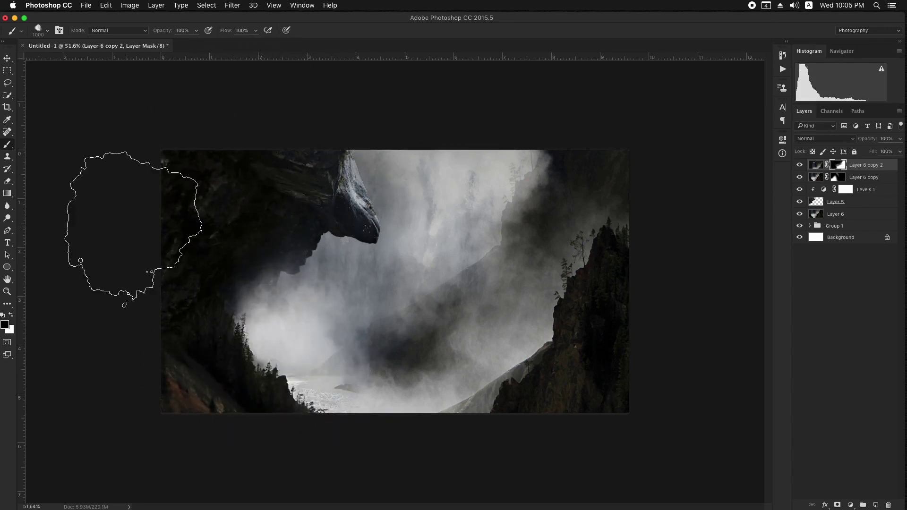
key(bracketleft)
key(bracketleft)
key(bracketleft)
key(bracketleft)
key(bracketleft)
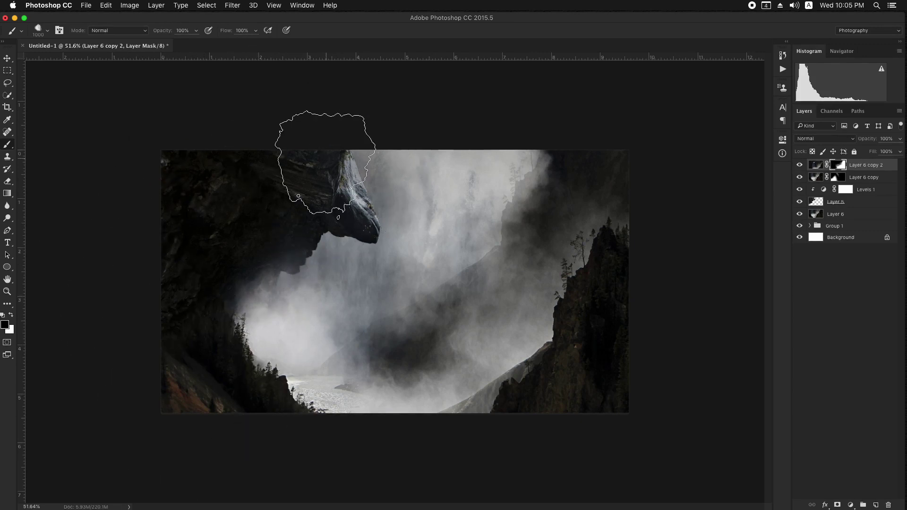
drag(547, 156, 647, 146)
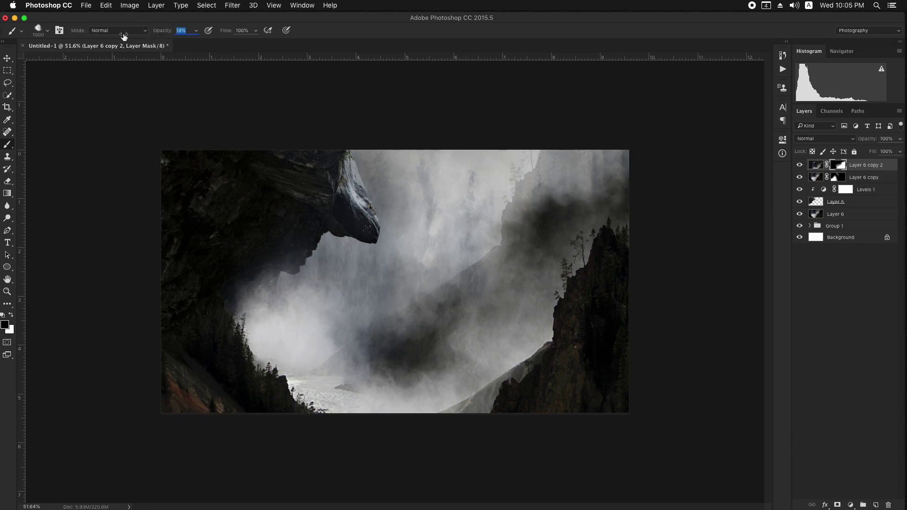
Fade Layer 6 copy 2 over the right cliff and lower center by painting black on its mask at 19% brush opacity
key(Return)
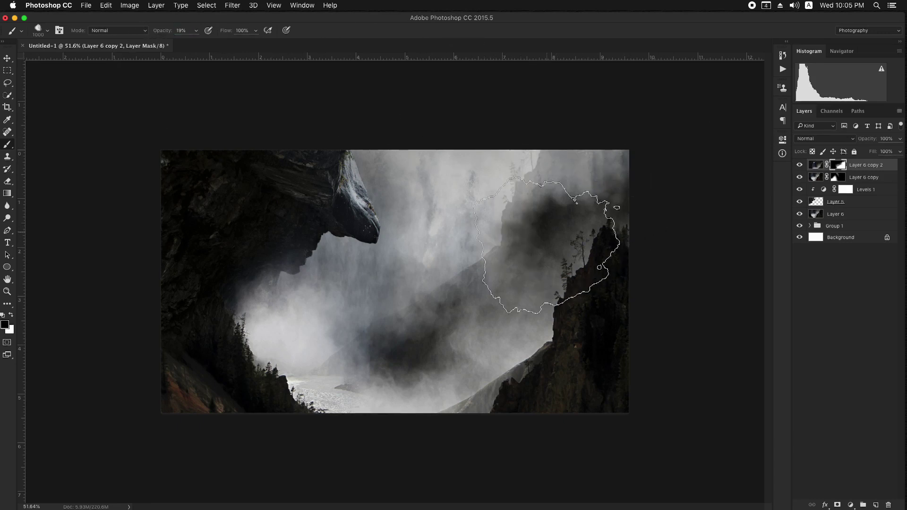
mouse_move(548, 245)
mouse_down()
mouse_move(587, 263)
mouse_move(587, 273)
mouse_move(573, 277)
mouse_up()
key(bracketleft)
key(bracketleft)
key(bracketleft)
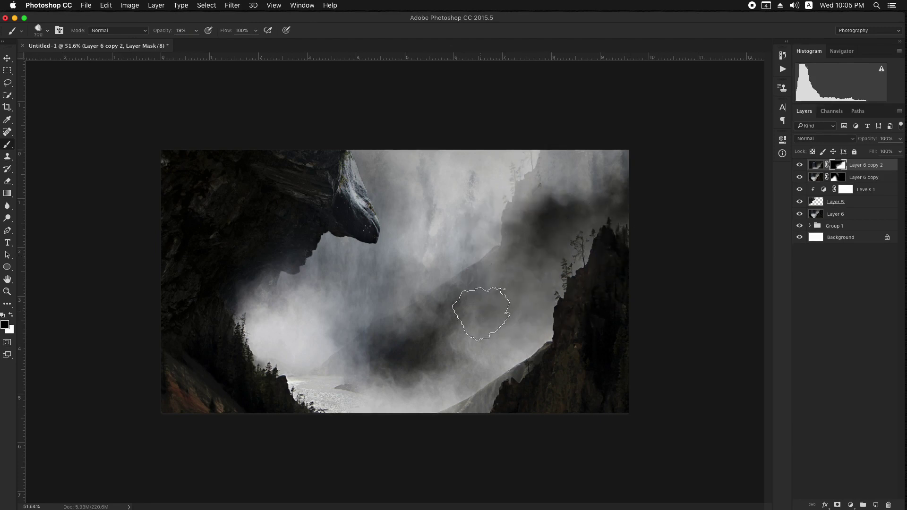
mouse_move(480, 313)
mouse_down()
mouse_move(516, 344)
mouse_move(505, 375)
mouse_move(435, 384)
mouse_move(415, 349)
mouse_up()
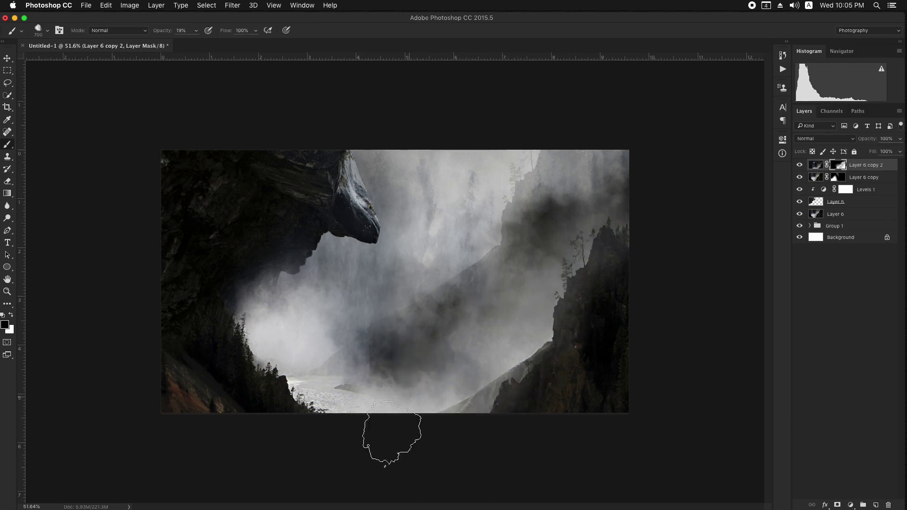
click(8, 59)
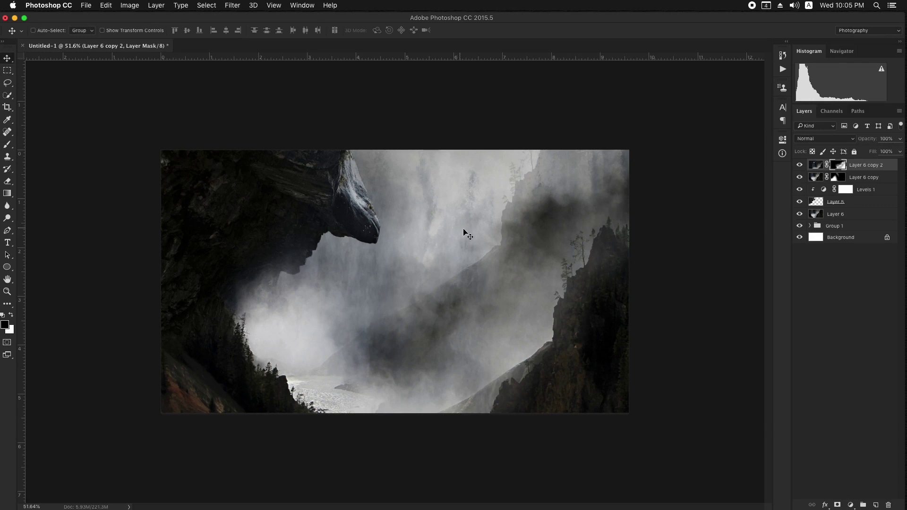
Check Layer 6 copy's contribution and touch up its mask around the overhanging rock's tip in black at 100% brush opacity
click(798, 177)
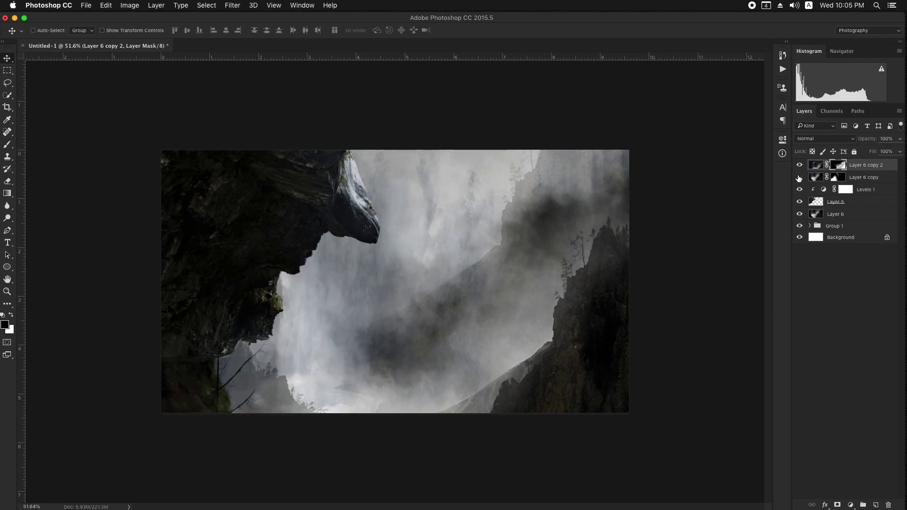
click(799, 177)
click(837, 179)
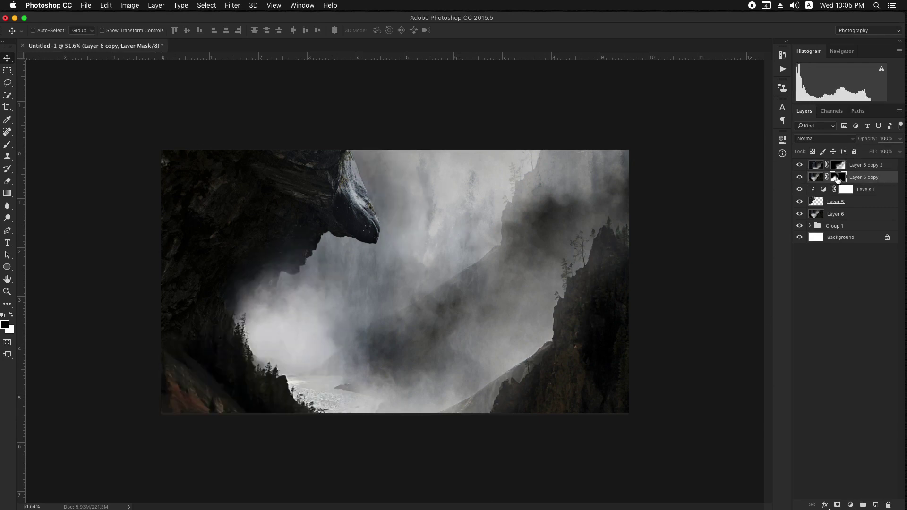
key(b)
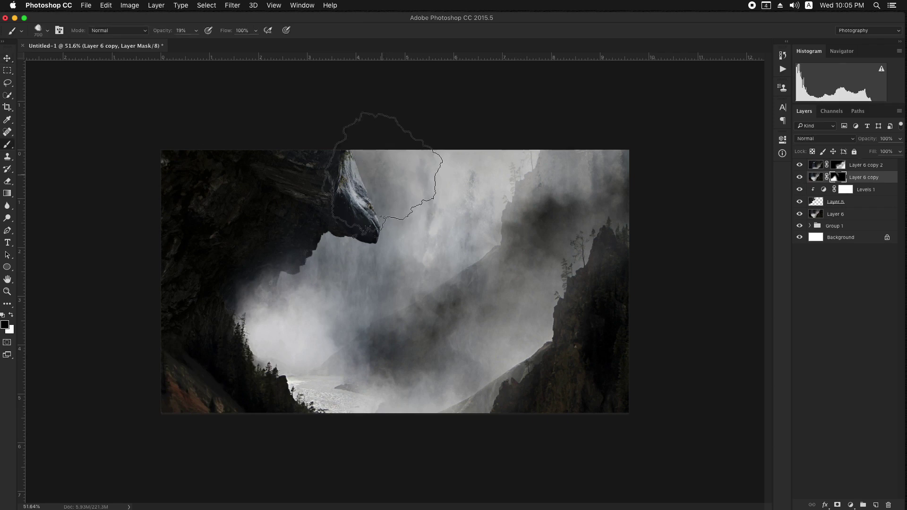
key(0)
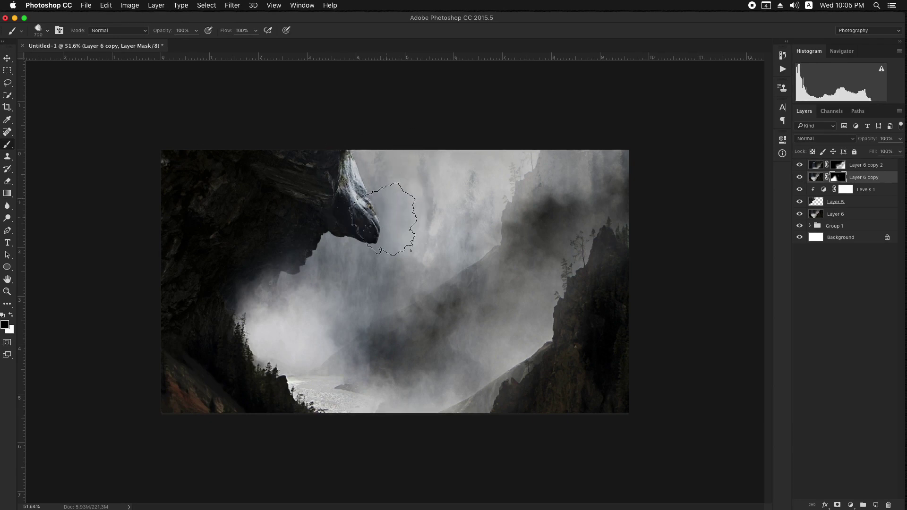
mouse_move(383, 218)
mouse_down()
mouse_move(354, 182)
mouse_move(361, 162)
mouse_move(373, 198)
mouse_up()
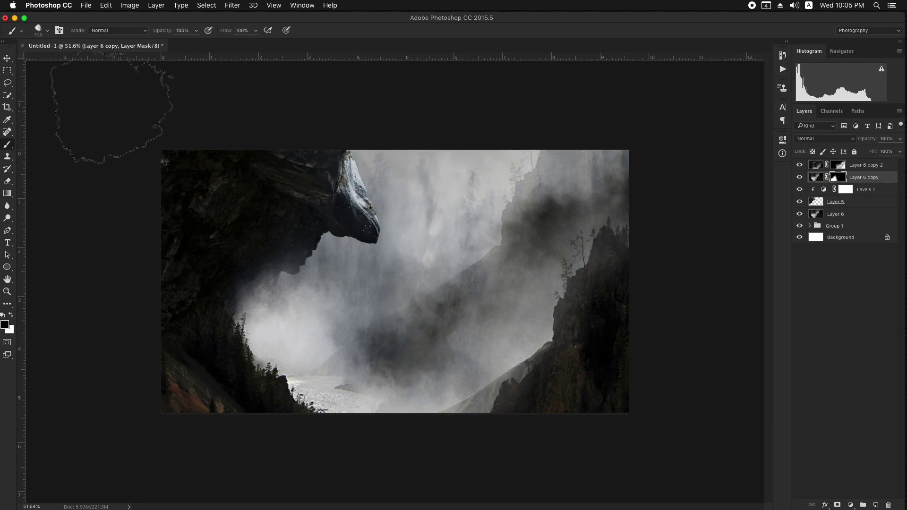
click(9, 60)
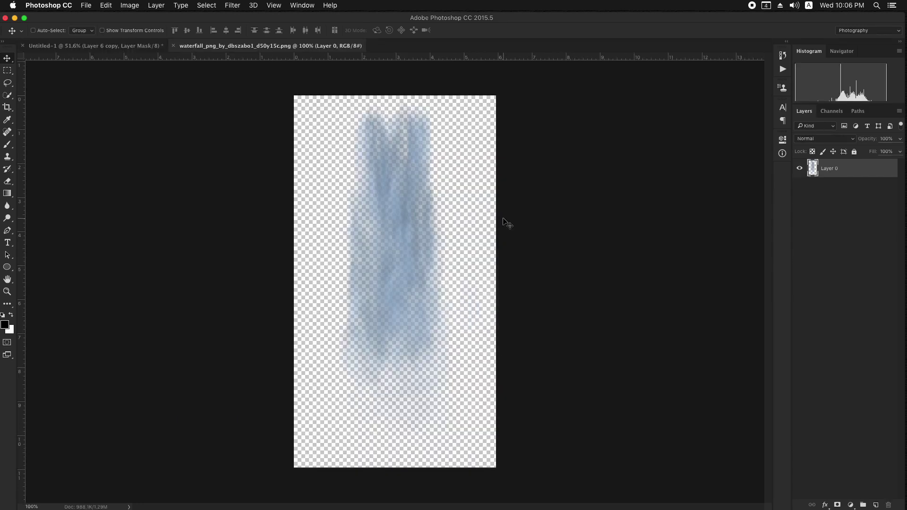
Bring the waterfall PNG into the Untitled-1 composite and place its layer directly above Layer 6 in the stack
drag(409, 212, 145, 58)
drag(497, 256, 497, 255)
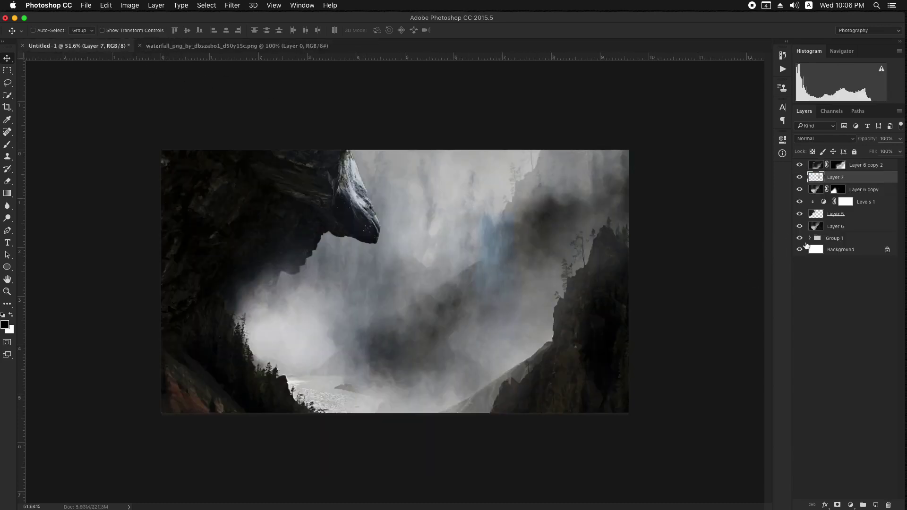
drag(852, 182, 845, 231)
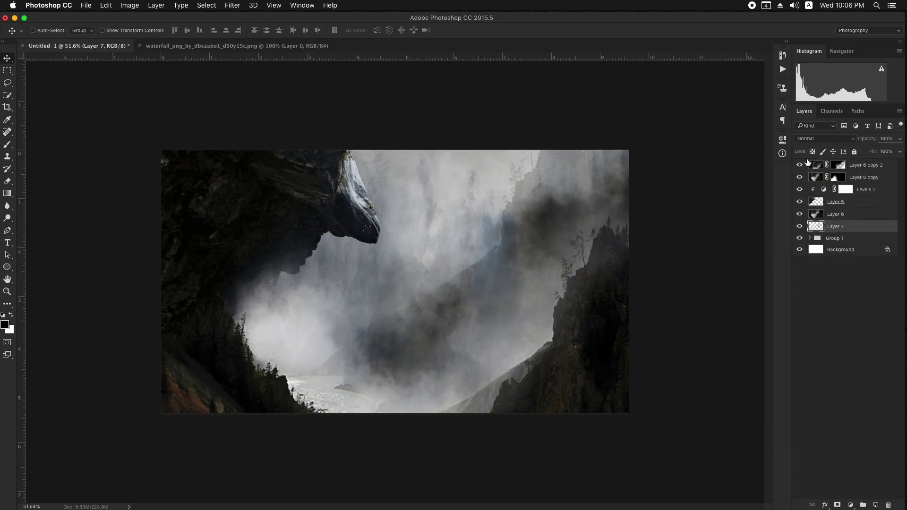
drag(848, 216, 849, 231)
Set Layer 7 to Screen blending and enlarge the waterfall over the upper center-right of the scene
click(813, 140)
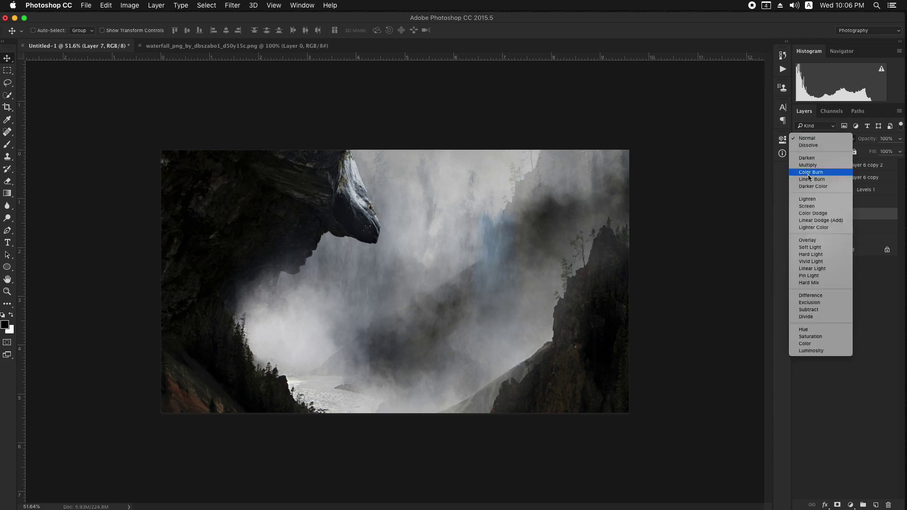
click(814, 206)
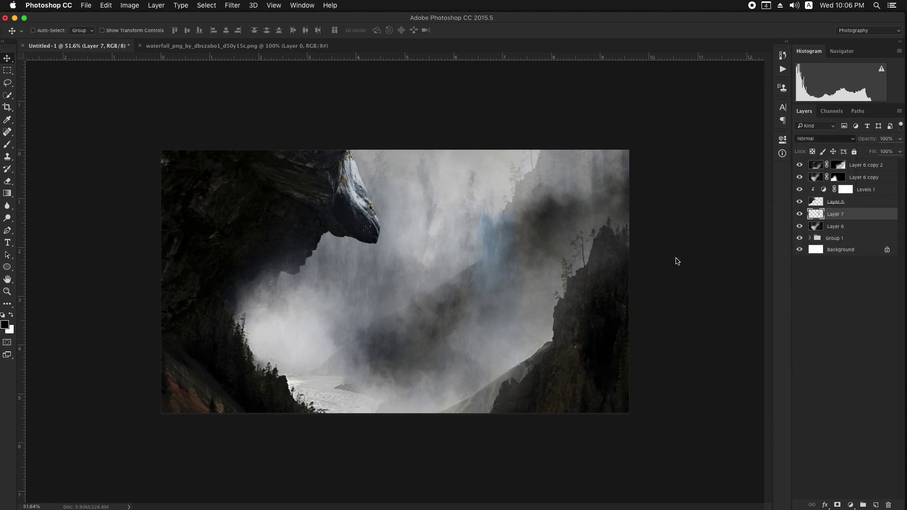
key(super+t)
drag(533, 207, 569, 120)
key(Return)
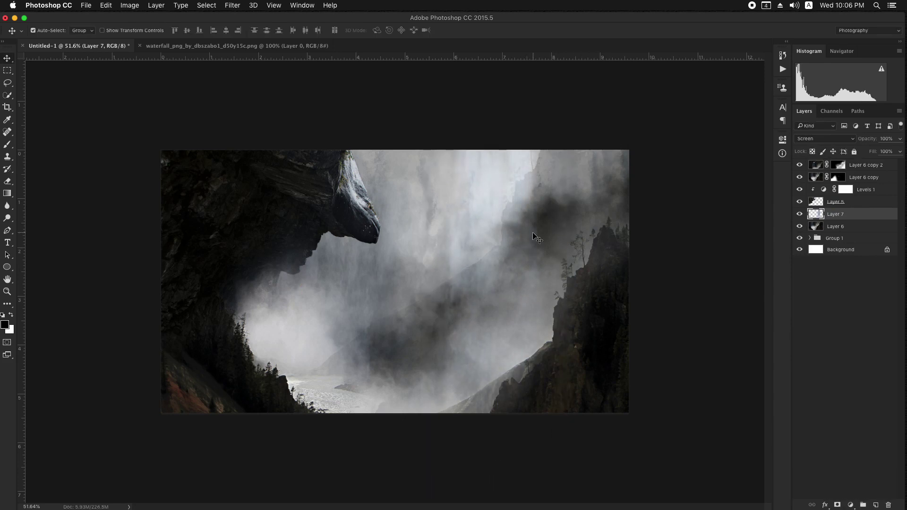
Reduce Layer 7's saturation to -30 and spread three duplicates of the waterfall across the scene
key(super+u)
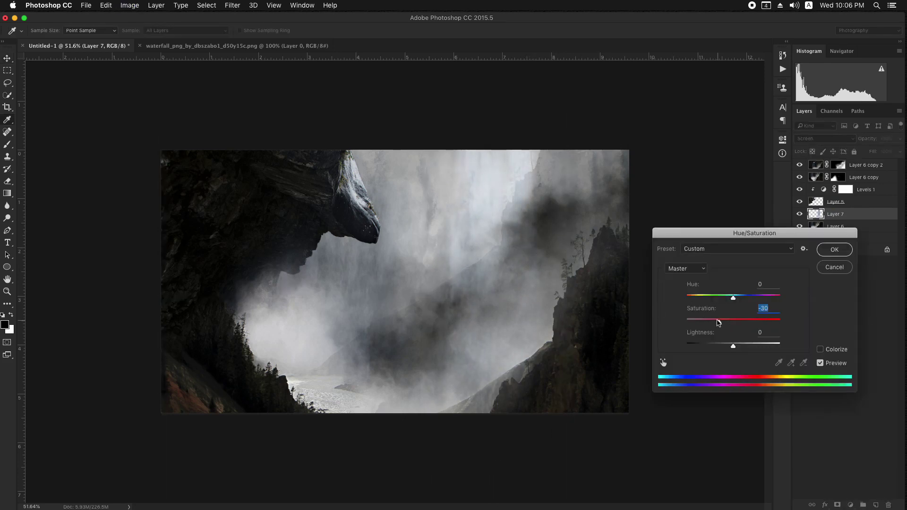
click(834, 249)
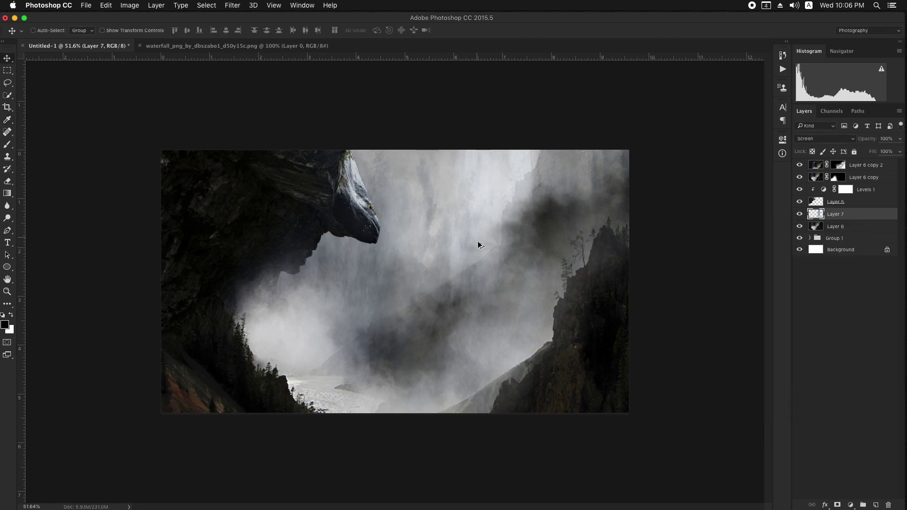
drag(477, 241, 590, 282)
Mask out Layer 6 copy 2's dark mist in the center and lower center in black with the 500 px cloud brush
scroll(594, 287, up, 3)
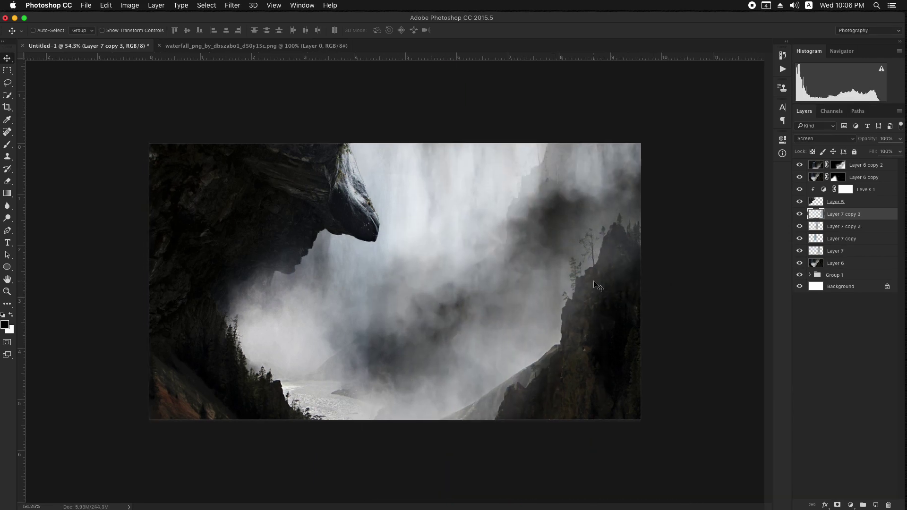
scroll(596, 283, up, 1)
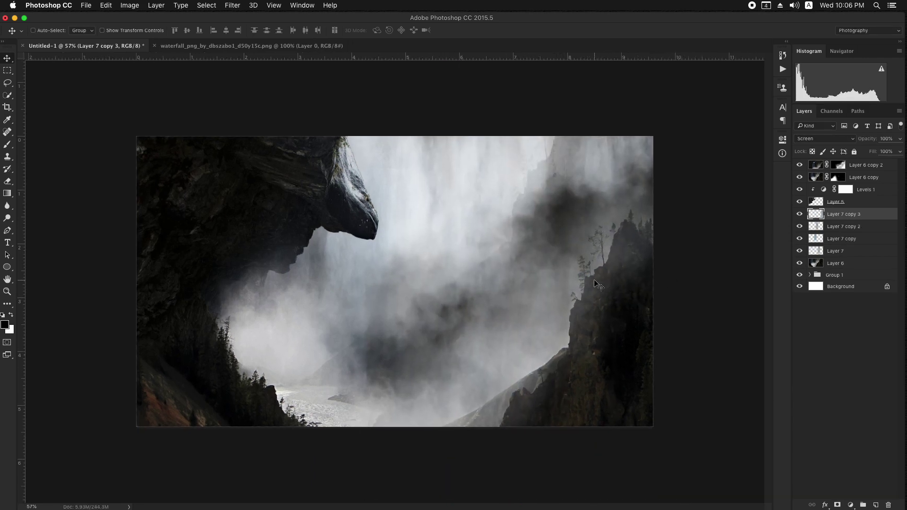
click(838, 167)
key(b)
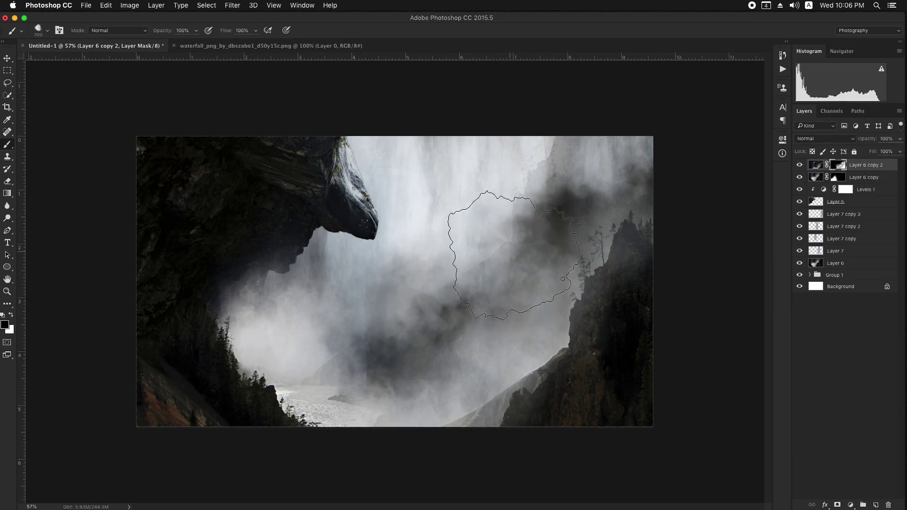
key(bracketleft)
key(bracketleft)
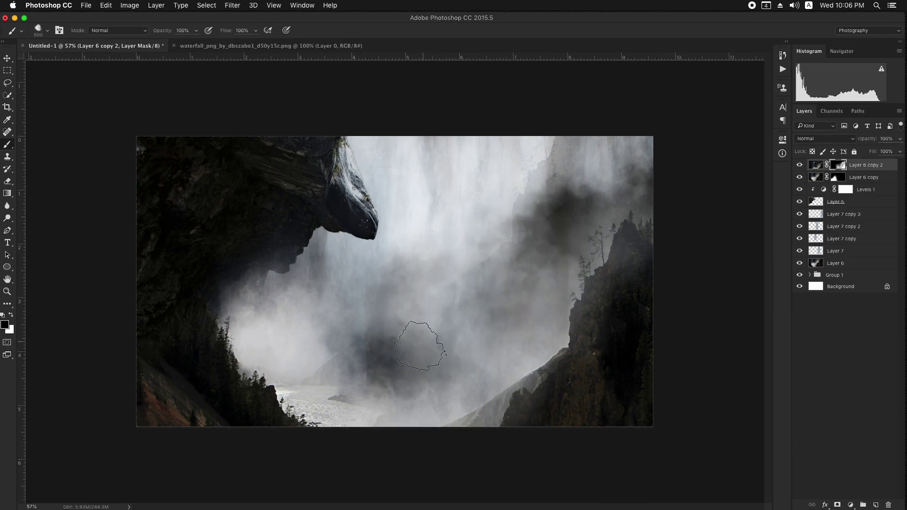
mouse_move(419, 345)
mouse_down()
mouse_move(395, 360)
mouse_move(358, 361)
mouse_move(349, 338)
mouse_move(356, 314)
mouse_move(405, 282)
mouse_move(344, 285)
mouse_move(312, 246)
mouse_up()
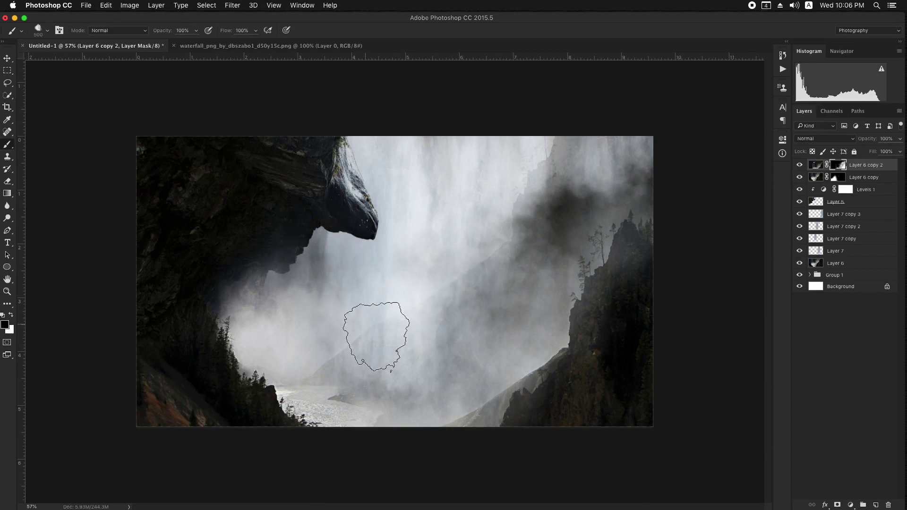
mouse_move(376, 336)
mouse_down()
mouse_move(520, 216)
mouse_move(519, 249)
mouse_move(571, 217)
mouse_move(538, 269)
mouse_up()
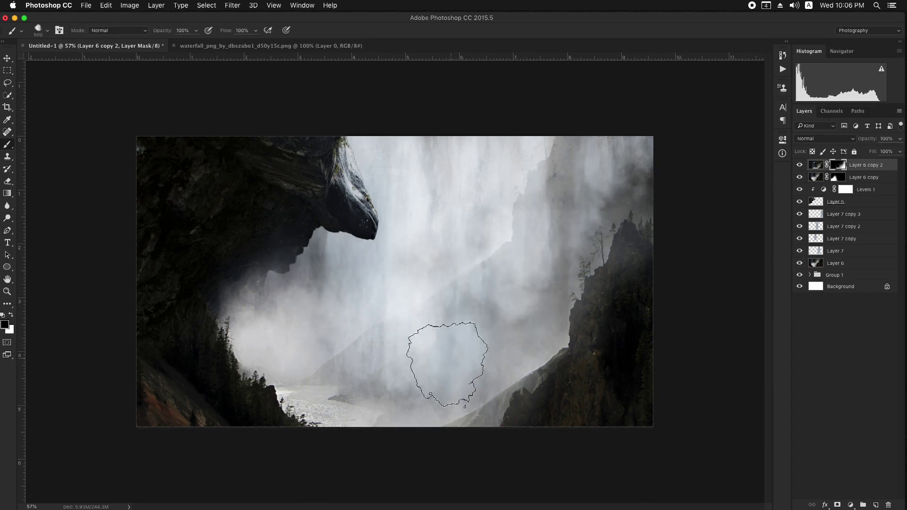
mouse_move(447, 364)
mouse_down()
mouse_move(334, 374)
mouse_move(382, 412)
mouse_up()
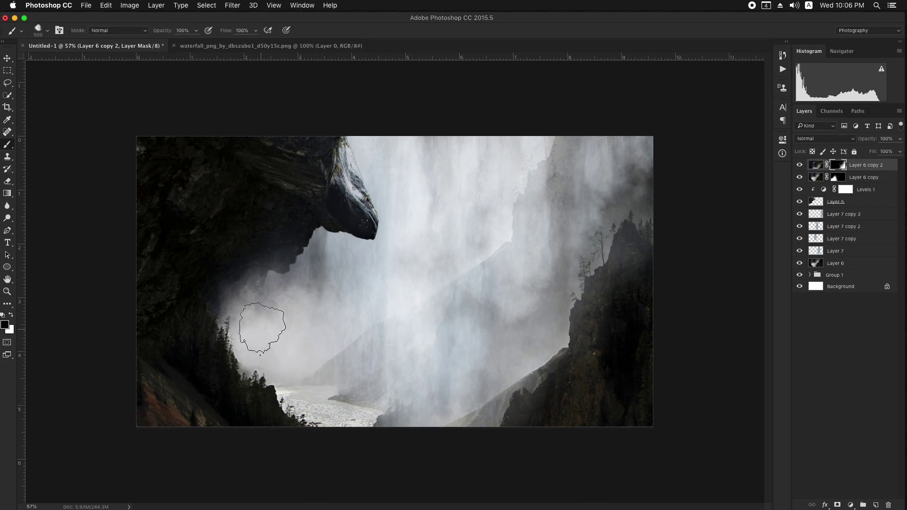
mouse_move(269, 274)
mouse_down()
mouse_move(344, 189)
mouse_move(305, 196)
mouse_up()
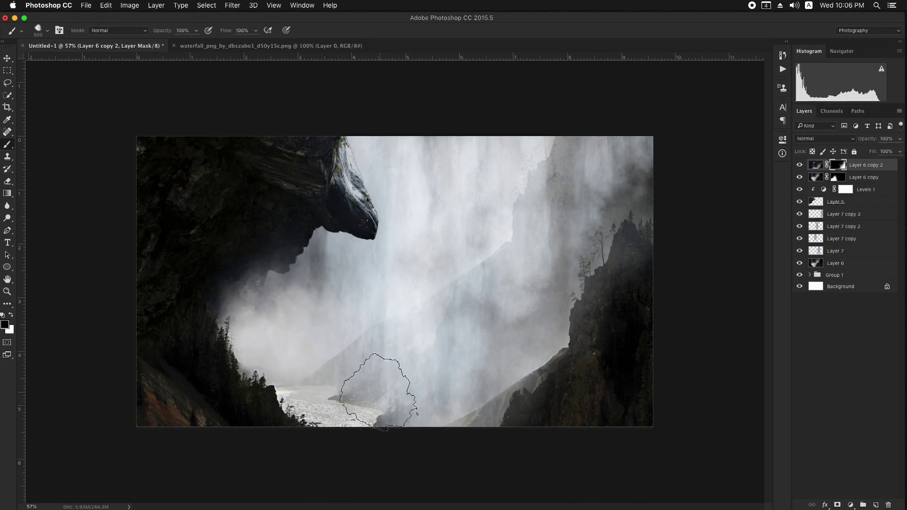
mouse_move(387, 411)
mouse_down()
mouse_move(419, 374)
mouse_move(395, 404)
mouse_move(364, 401)
mouse_move(427, 413)
mouse_move(469, 377)
mouse_move(486, 384)
mouse_move(525, 351)
mouse_move(526, 314)
mouse_move(534, 312)
mouse_move(465, 348)
mouse_up()
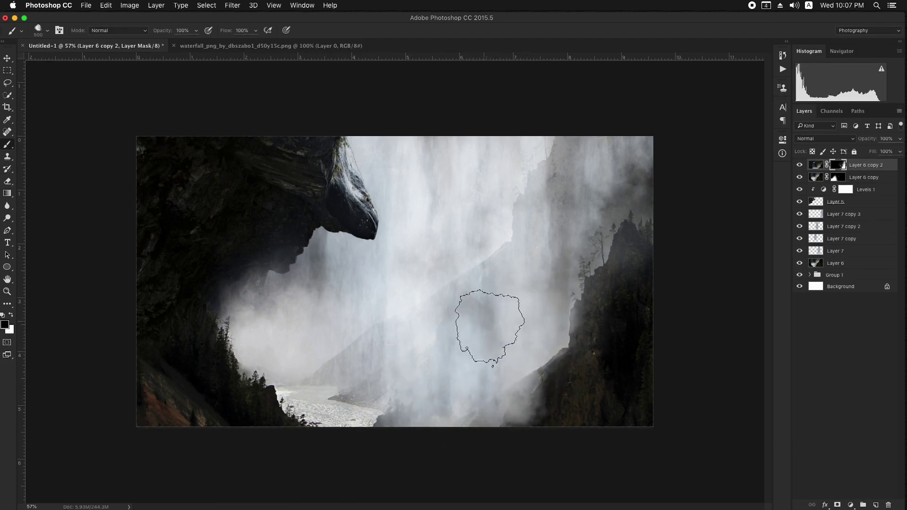
Try painting dark mist back in white on Layer 6 copy 2's mask beside the right cliff, and undo the strokes
drag(472, 321, 524, 281)
drag(544, 222, 552, 185)
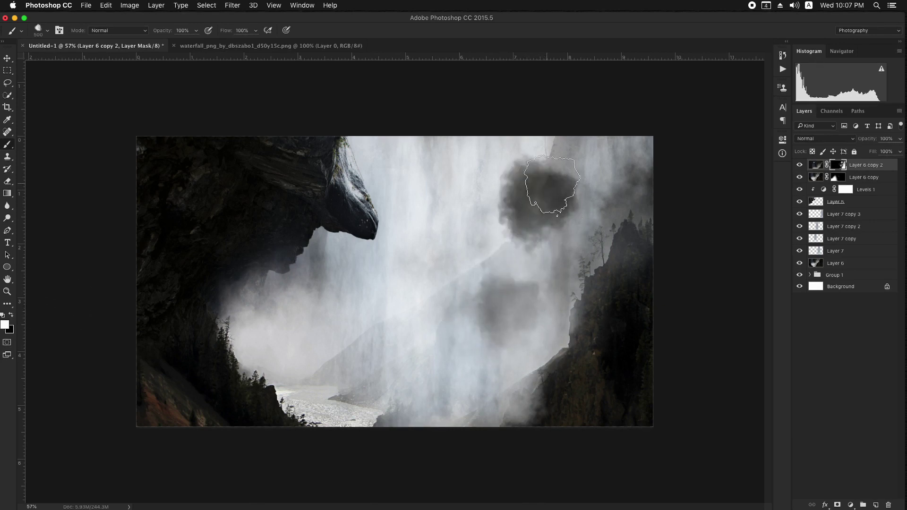
key(super+z)
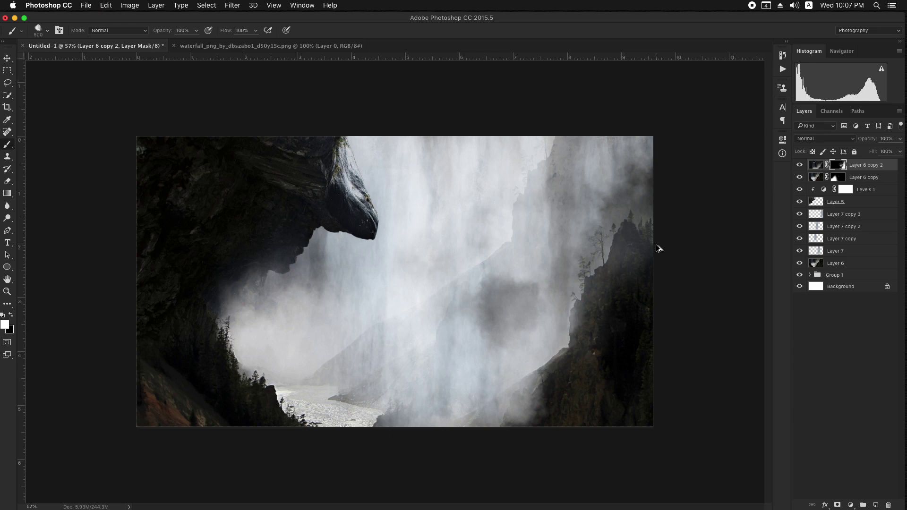
key(super+alt+z)
Move Layer 6 copy 2's right cliff image slightly upward
key(v)
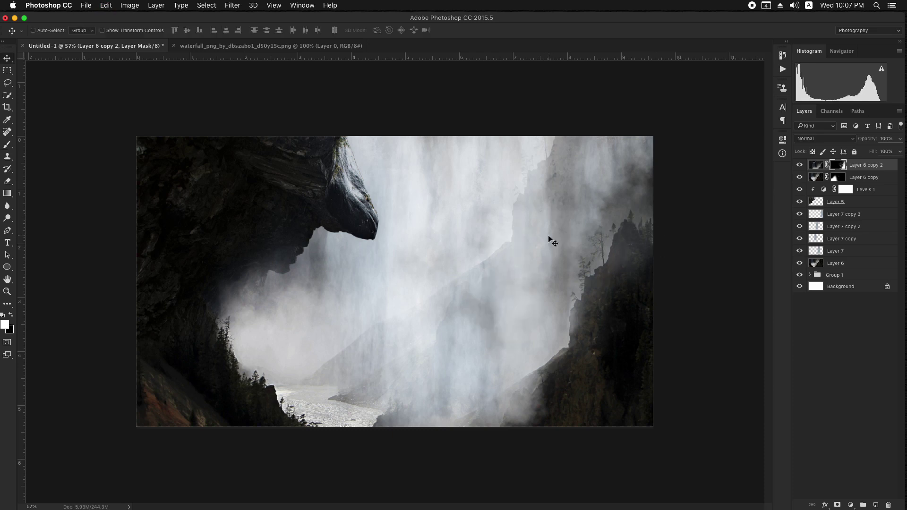
drag(624, 372, 619, 333)
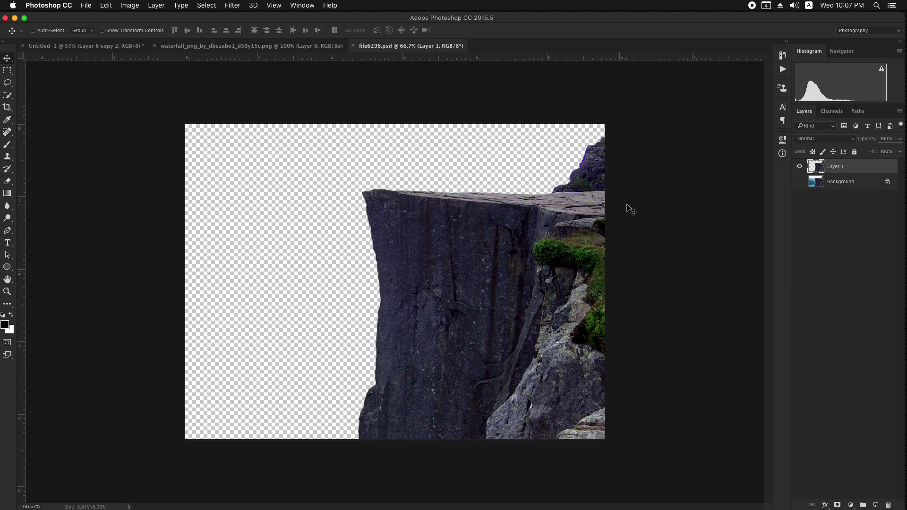
Bring the cut-out cliff from file6298.psd into Untitled-1 and position it in the lower-right part of the scene
drag(536, 258, 492, 324)
drag(518, 350, 590, 396)
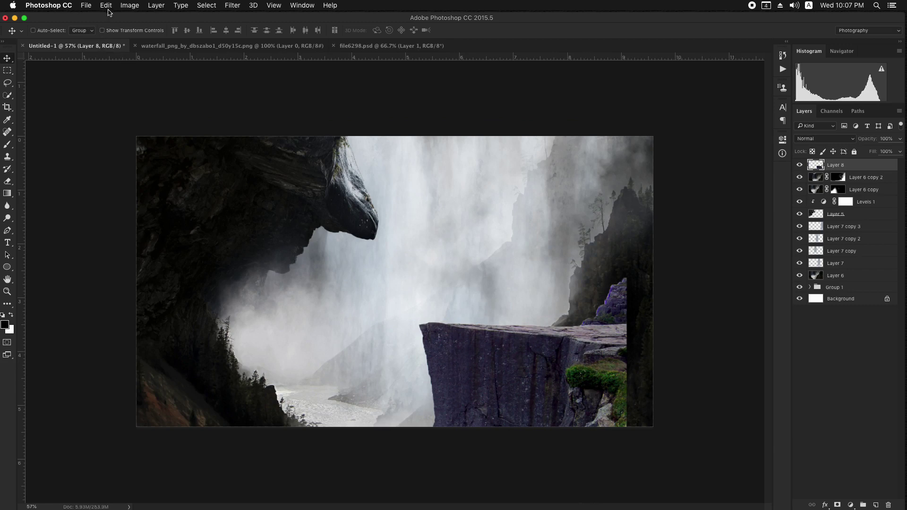
Convert Layer 8 to a smart object, enlarge and slightly tilt the cliff counterclockwise, and position it against the canvas's right edge
right_click(867, 165)
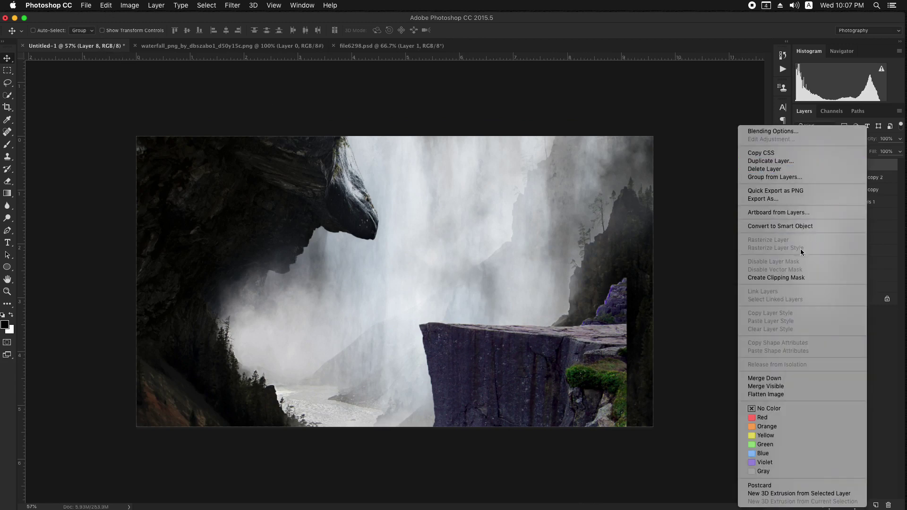
click(790, 228)
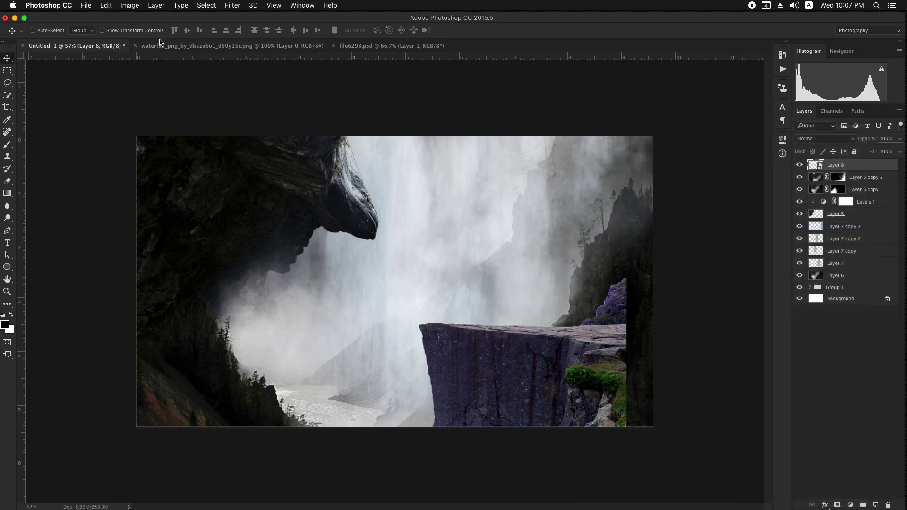
click(106, 6)
click(128, 197)
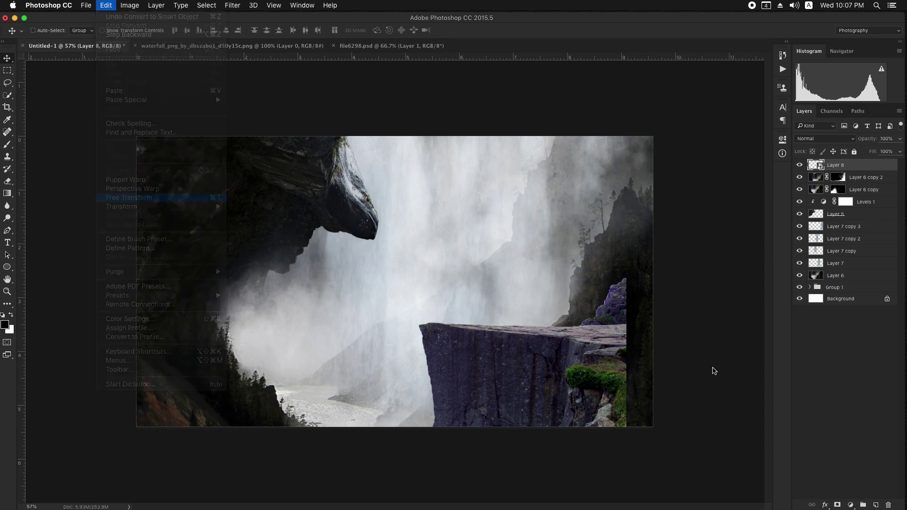
drag(626, 277, 692, 201)
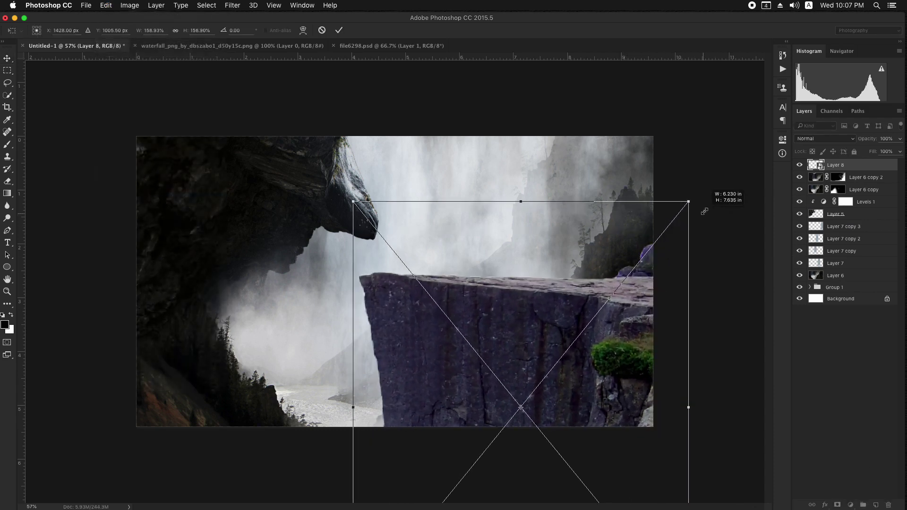
drag(652, 314, 634, 343)
drag(715, 348, 682, 273)
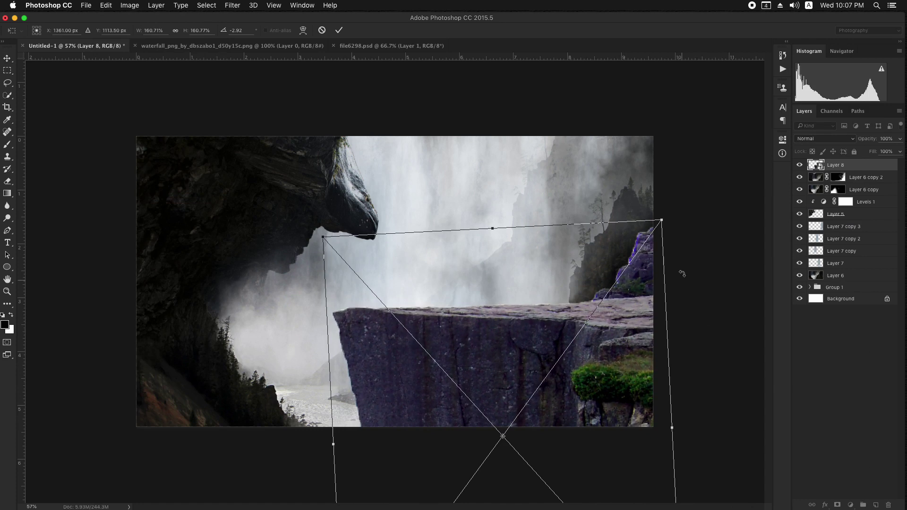
drag(663, 220, 639, 253)
drag(595, 366, 617, 353)
key(Return)
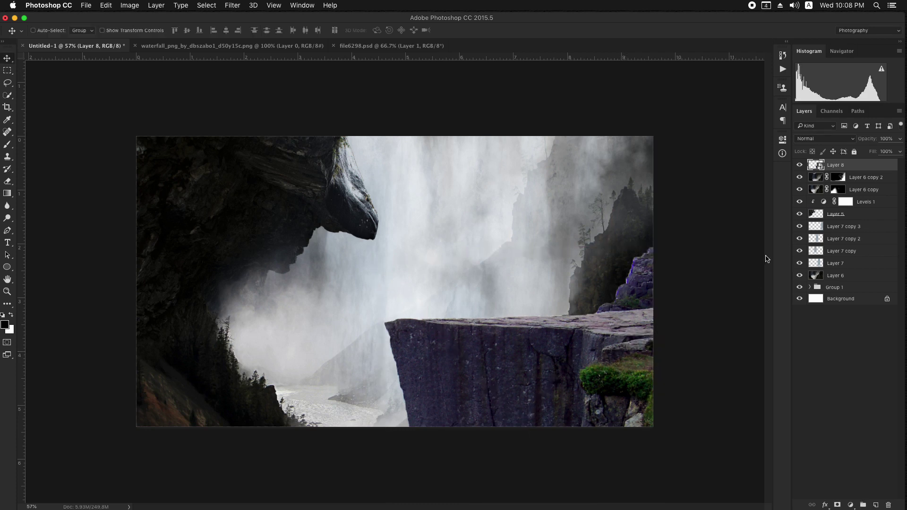
Apply a Hue/Saturation adjustment to the Layer 8 cliff with saturation at -57
click(130, 6)
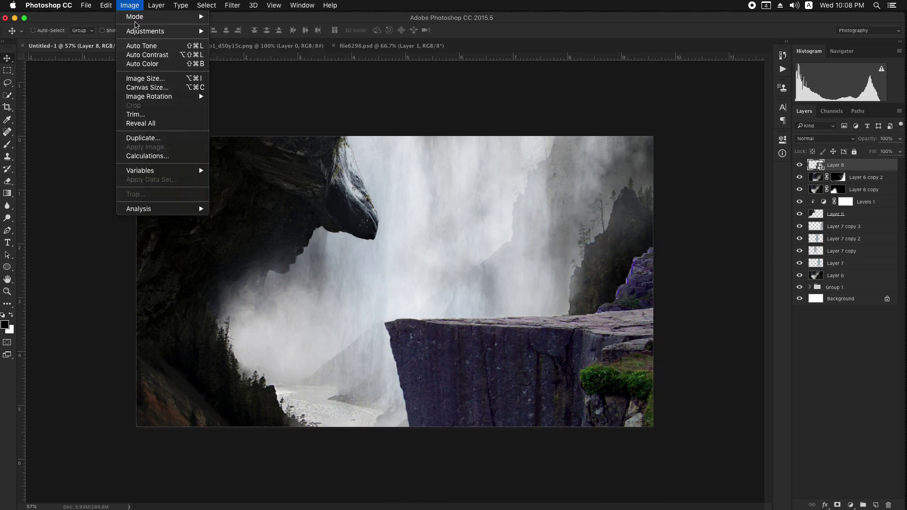
mouse_move(137, 32)
click(237, 81)
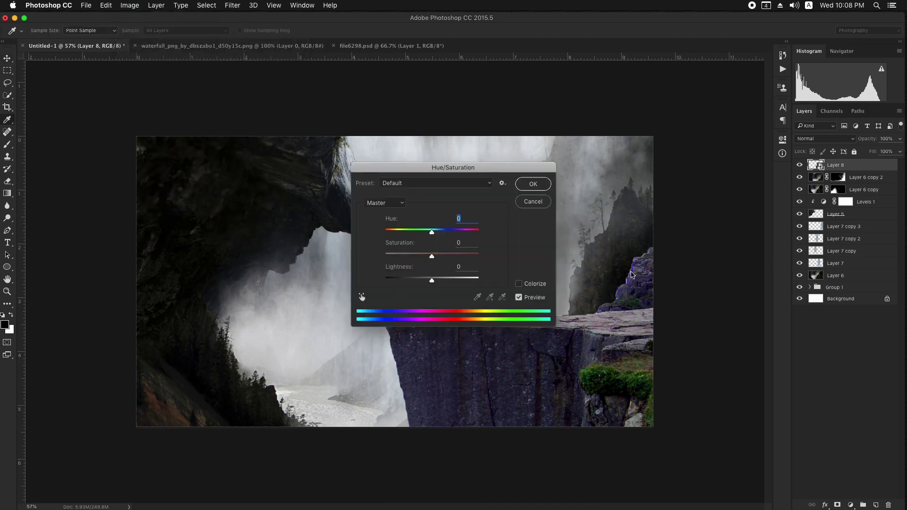
drag(405, 168, 740, 151)
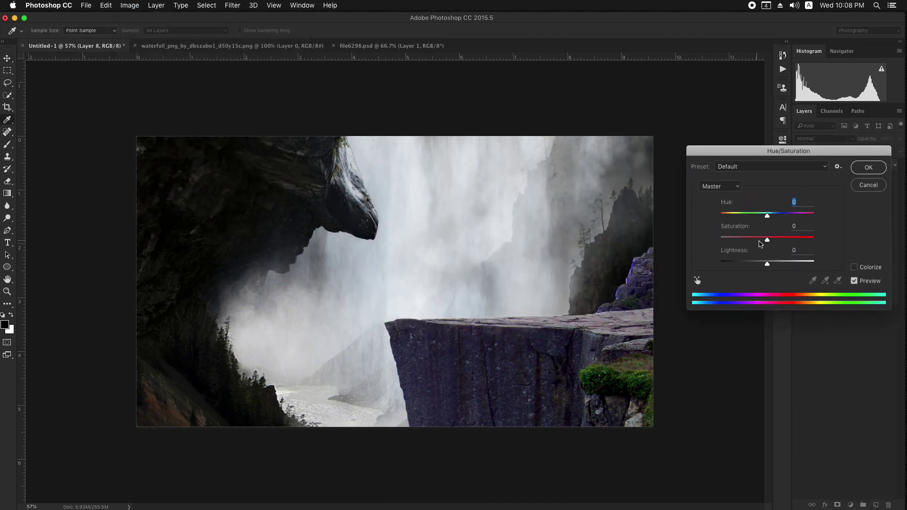
drag(767, 240, 741, 237)
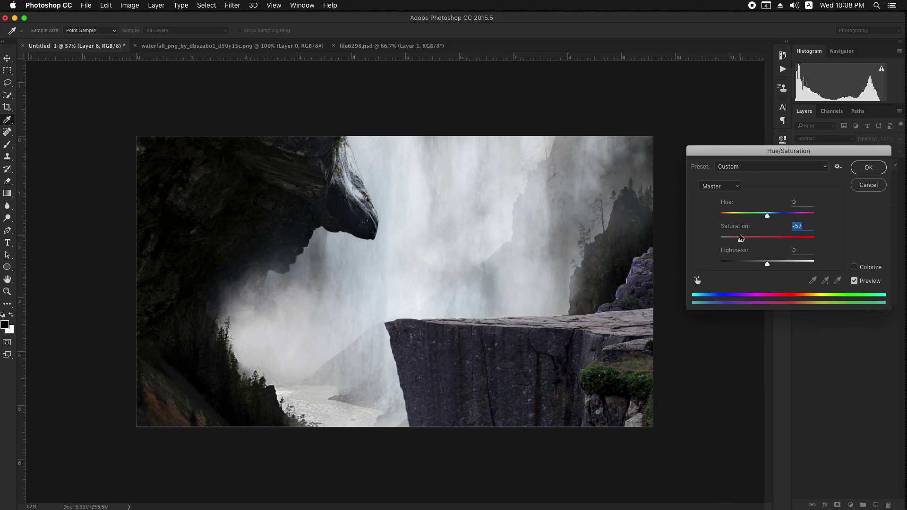
click(868, 167)
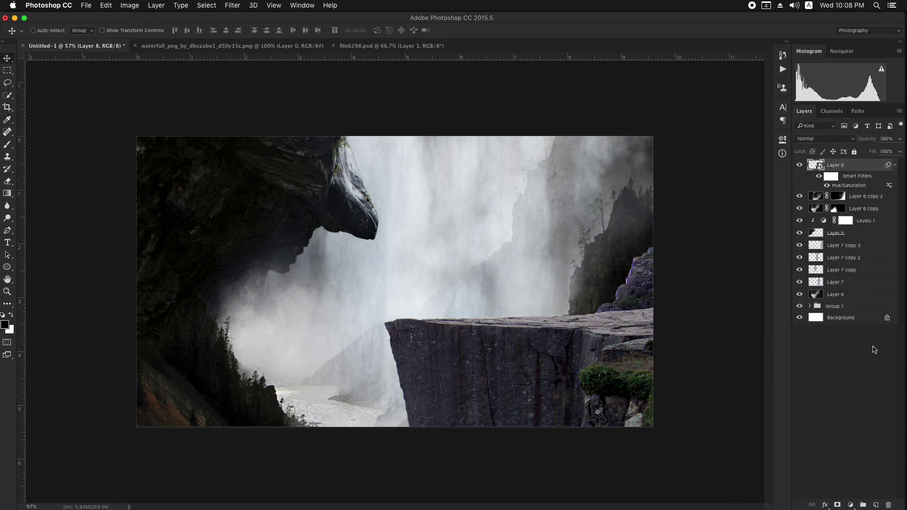
Darken the cliff with a Levels adjustment clipped to Layer 8: black input 18, midtones 0.70, white output 177
click(858, 504)
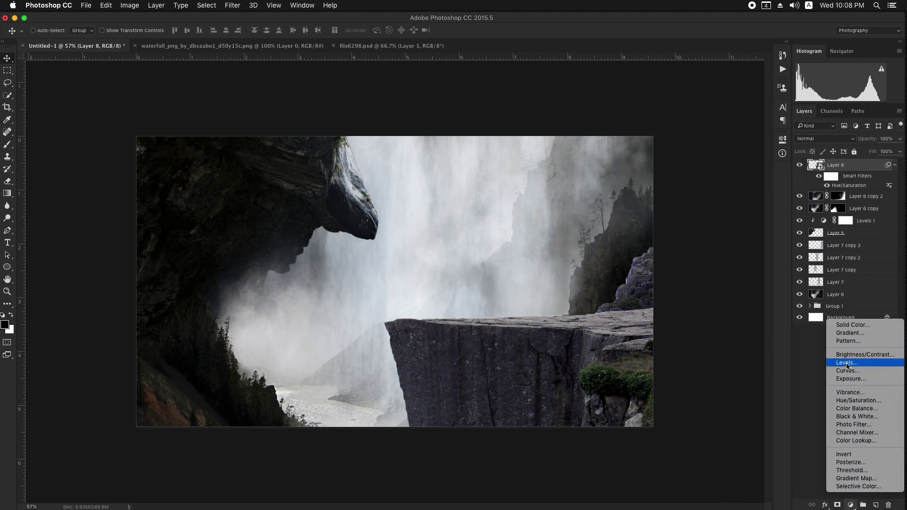
click(801, 278)
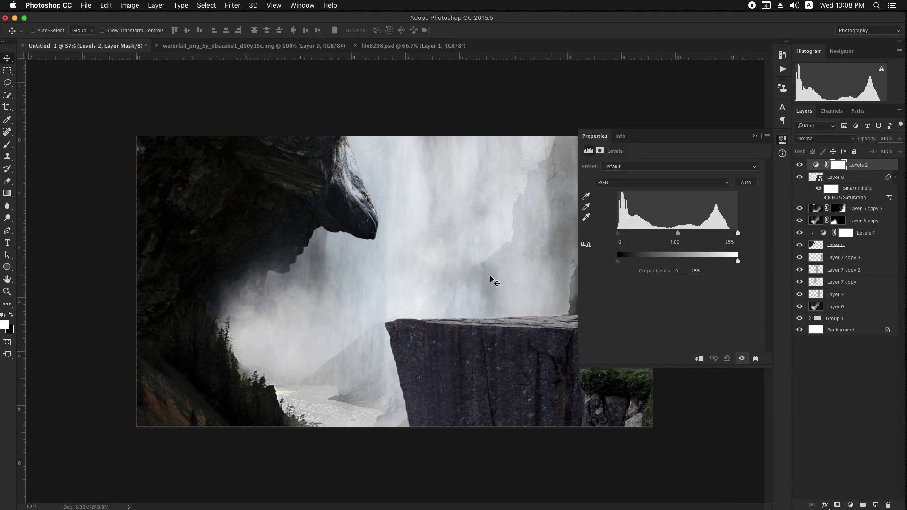
scroll(470, 275, up, 4)
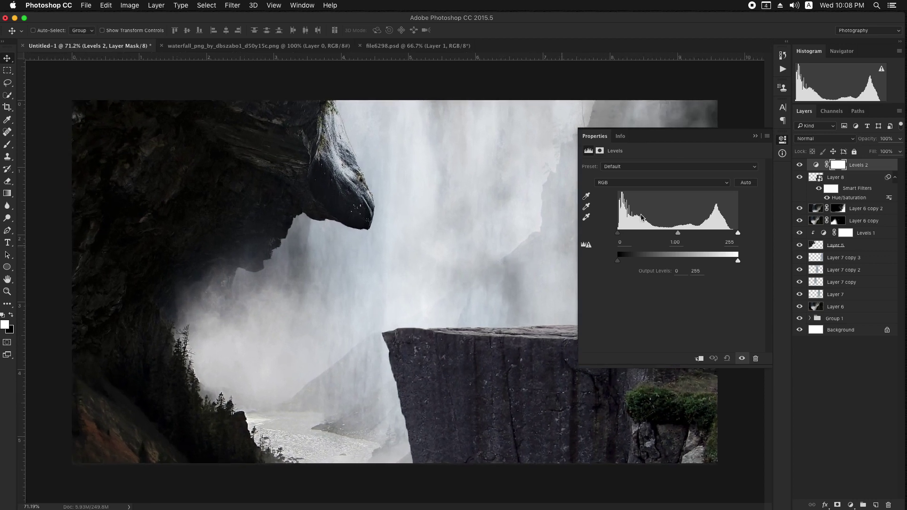
drag(679, 135, 280, 138)
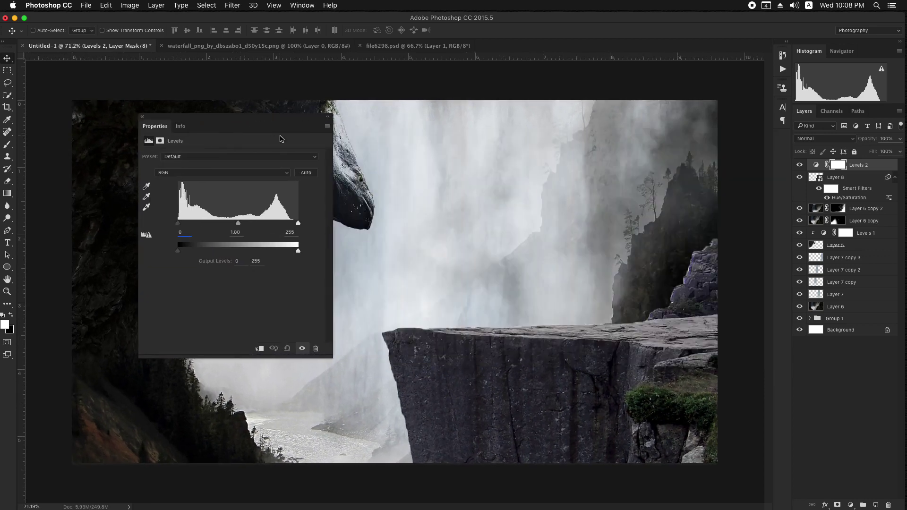
click(260, 349)
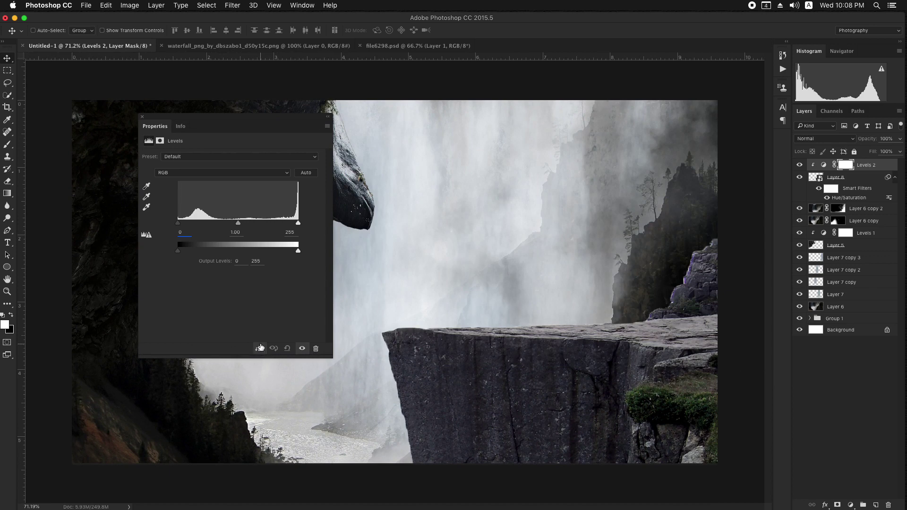
drag(242, 224, 245, 221)
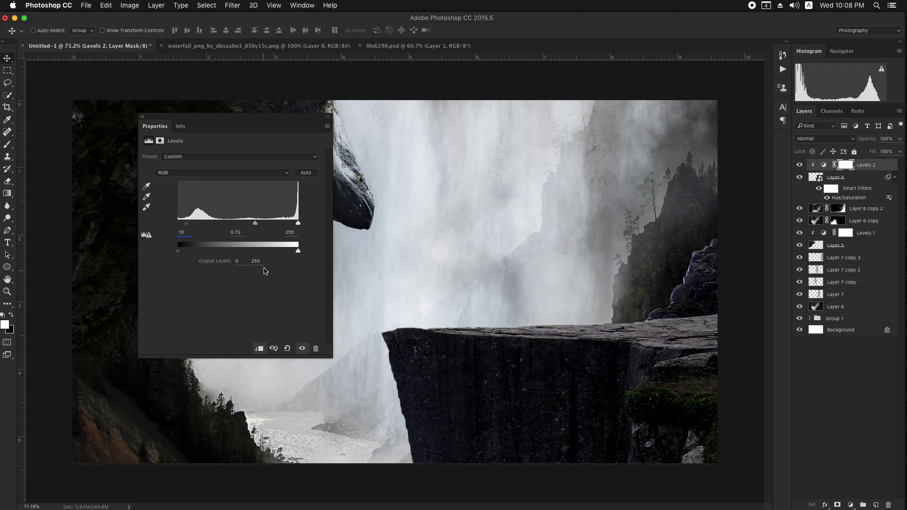
drag(293, 253, 269, 250)
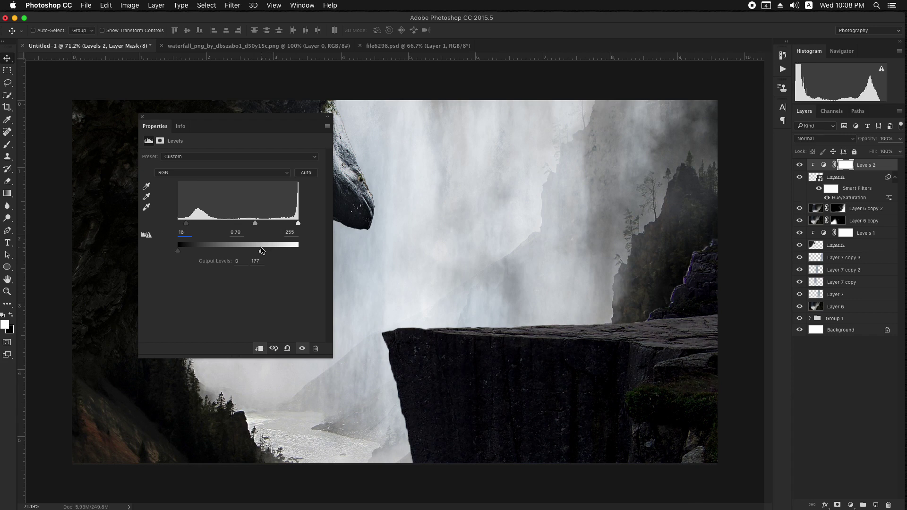
click(141, 117)
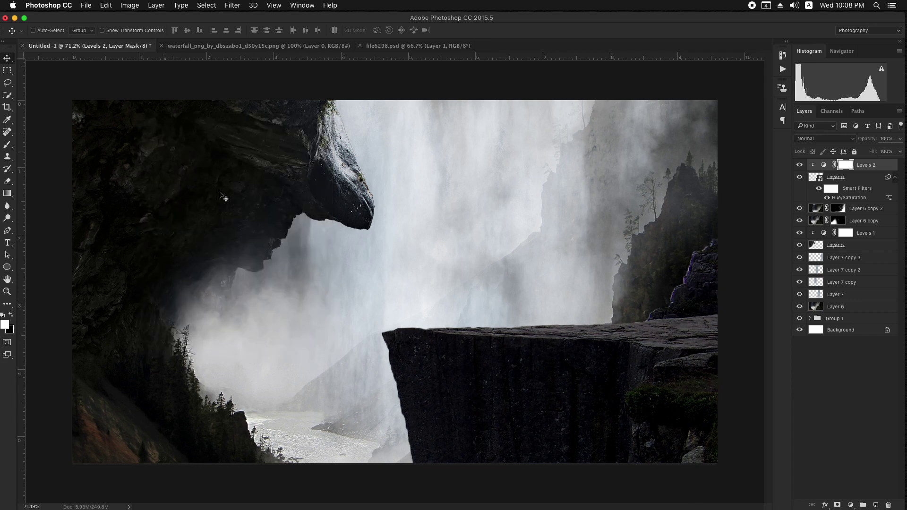
Add a layer mask to Layer 8 and choose the soft round 500 px brush with 0% hardness
click(855, 179)
click(837, 505)
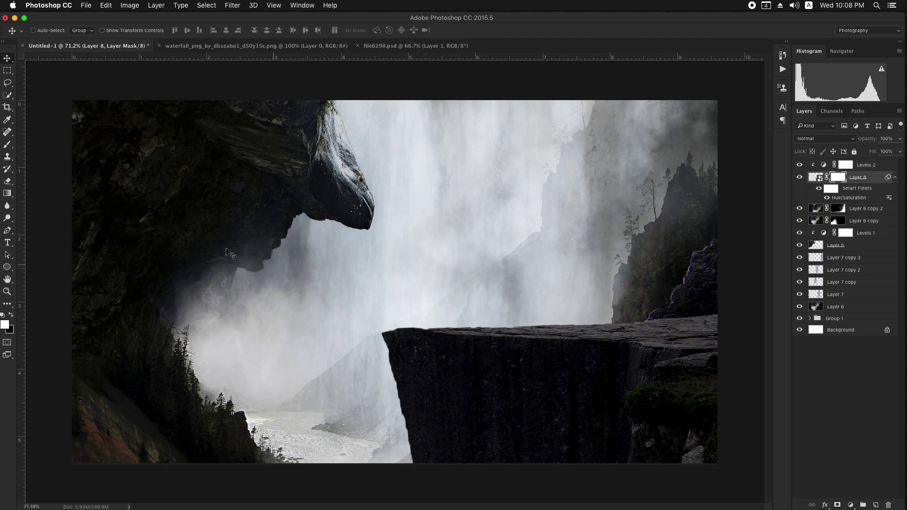
click(6, 145)
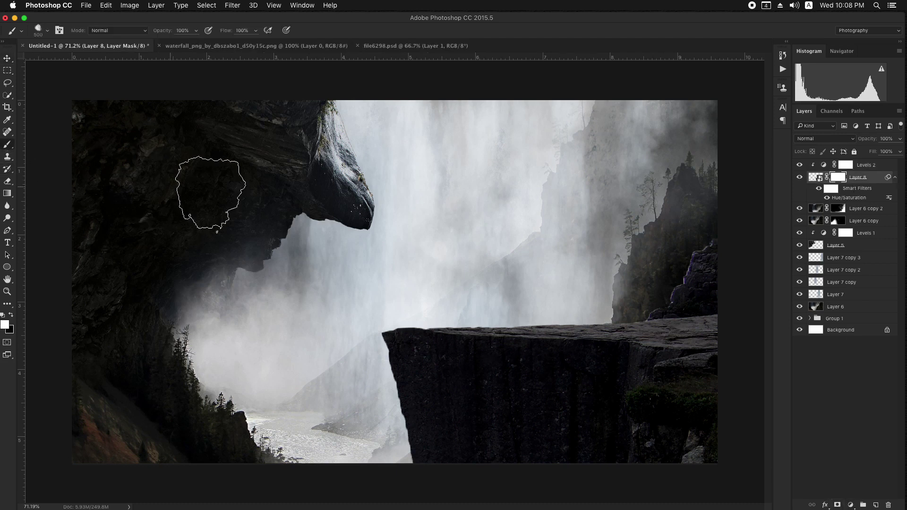
right_click(304, 242)
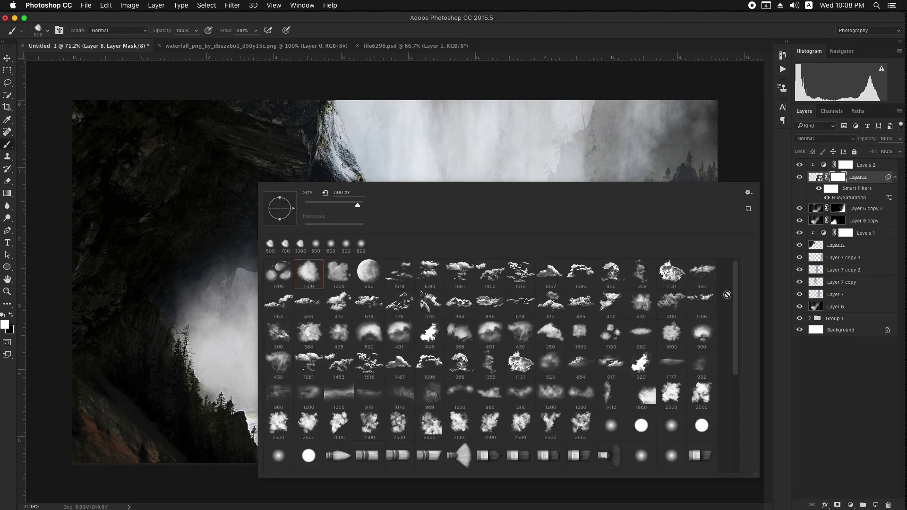
click(315, 244)
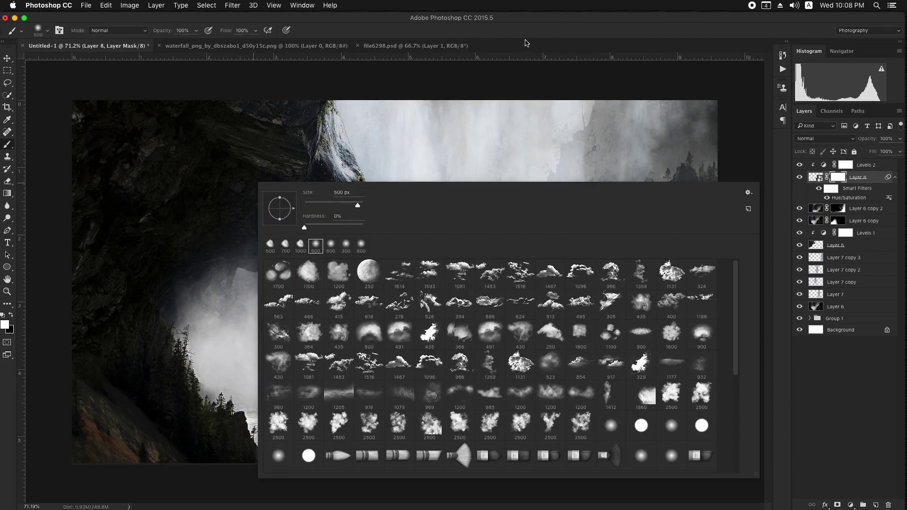
key(Return)
Mask out the purple rocks above the ledge at the cliff's right end in black with a smaller soft brush
key(bracketleft)
key(bracketleft)
key(bracketleft)
key(bracketleft)
key(bracketleft)
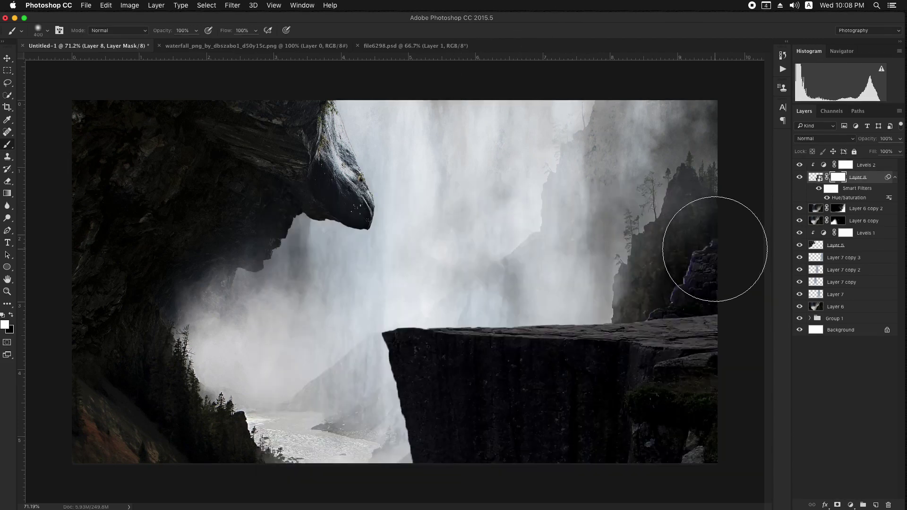
click(12, 315)
mouse_move(696, 239)
mouse_down()
mouse_move(672, 272)
mouse_move(674, 282)
mouse_move(682, 278)
mouse_move(658, 295)
mouse_move(674, 292)
mouse_move(652, 310)
mouse_up()
key(bracketleft)
key(bracketleft)
key(bracketleft)
key(bracketleft)
key(bracketright)
key(bracketright)
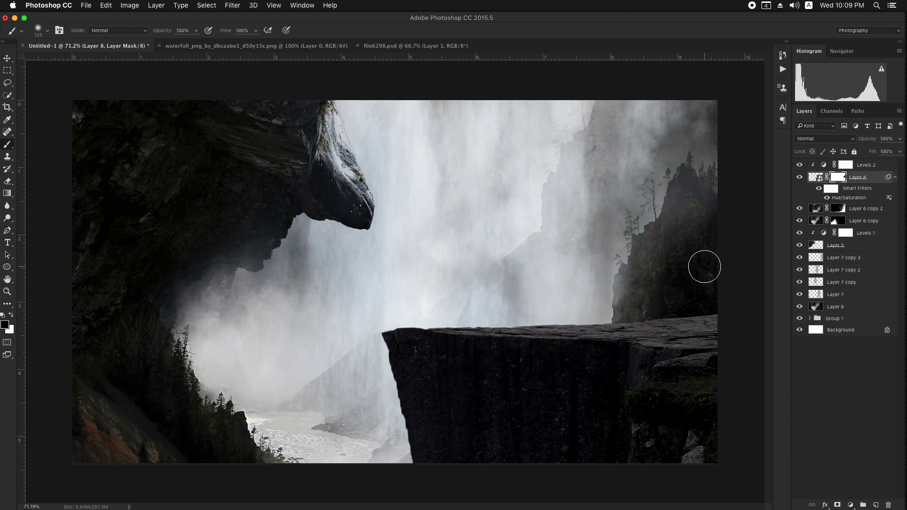
Load the Layer 8 cliff's outline as a selection and add a new layer directly above Layer 8
click(7, 59)
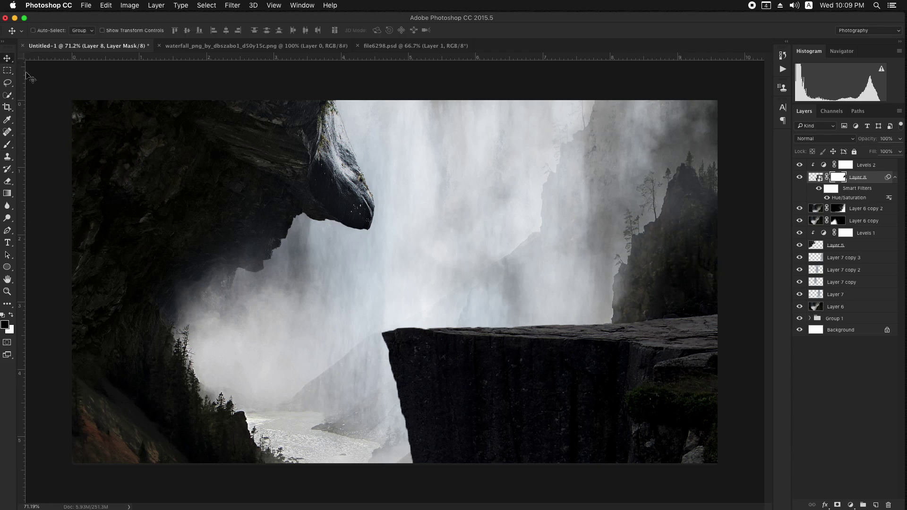
super+click(816, 178)
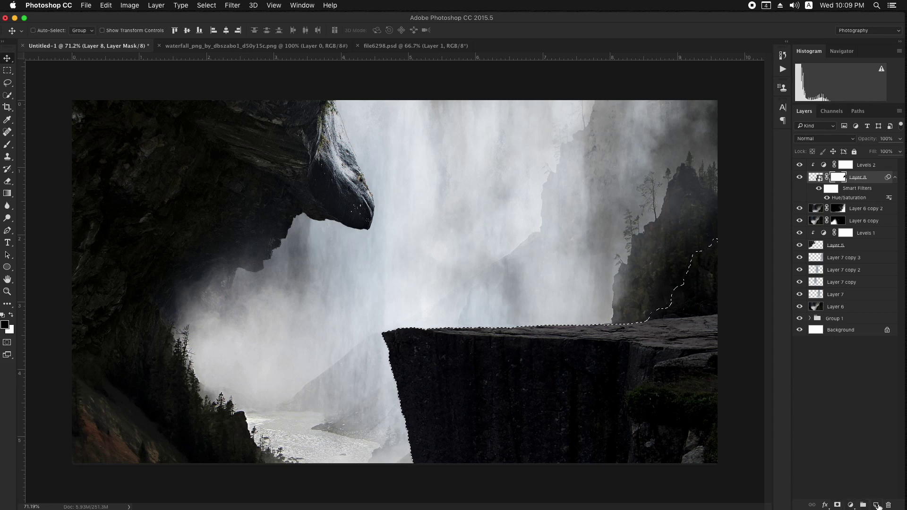
click(875, 504)
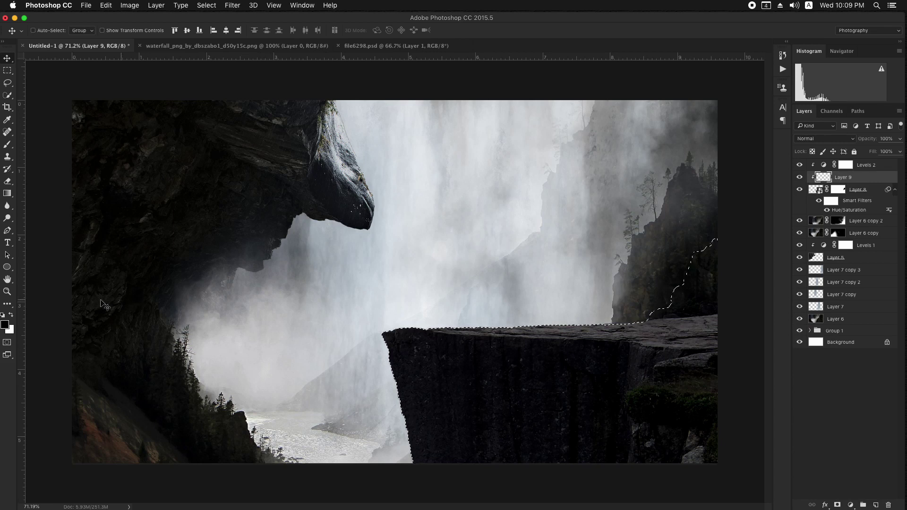
Darken the right part of the cliff's ledge on Layer 9 with a 300 px soft black brush at 12% opacity, and deselect
click(8, 145)
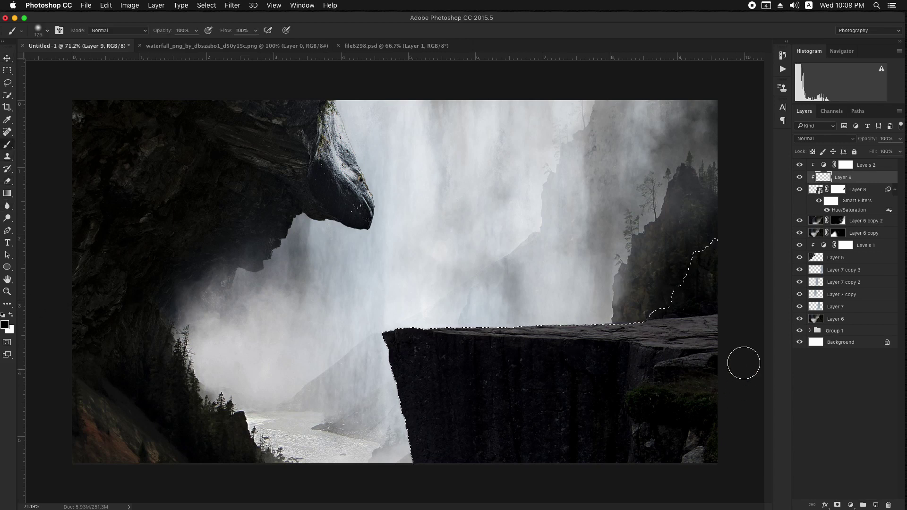
drag(166, 35, 120, 34)
key(bracketright)
key(bracketright)
key(bracketright)
key(bracketright)
key(bracketright)
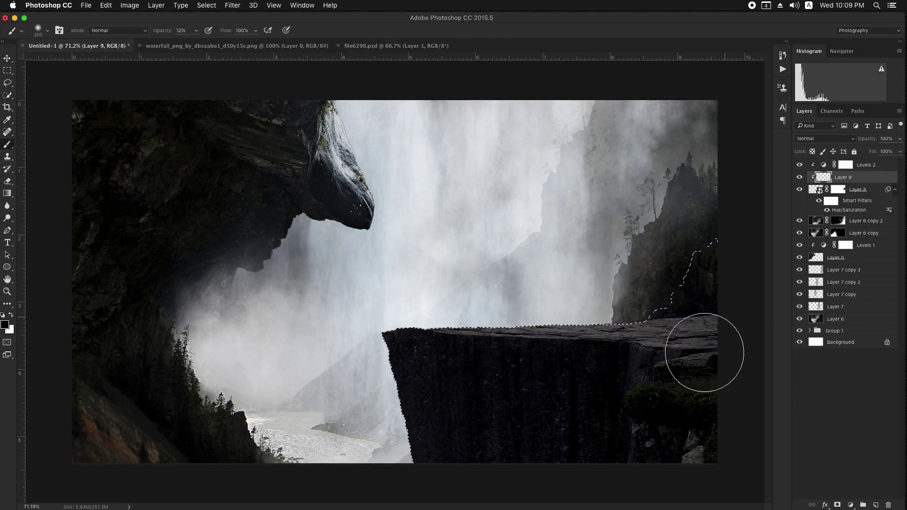
mouse_move(737, 312)
mouse_down()
mouse_move(744, 334)
mouse_move(709, 330)
mouse_move(653, 348)
mouse_move(658, 371)
mouse_move(647, 380)
mouse_move(587, 375)
mouse_move(688, 469)
mouse_move(717, 423)
mouse_move(729, 275)
mouse_move(674, 360)
mouse_move(607, 371)
mouse_move(693, 354)
mouse_move(722, 367)
mouse_move(668, 342)
mouse_up()
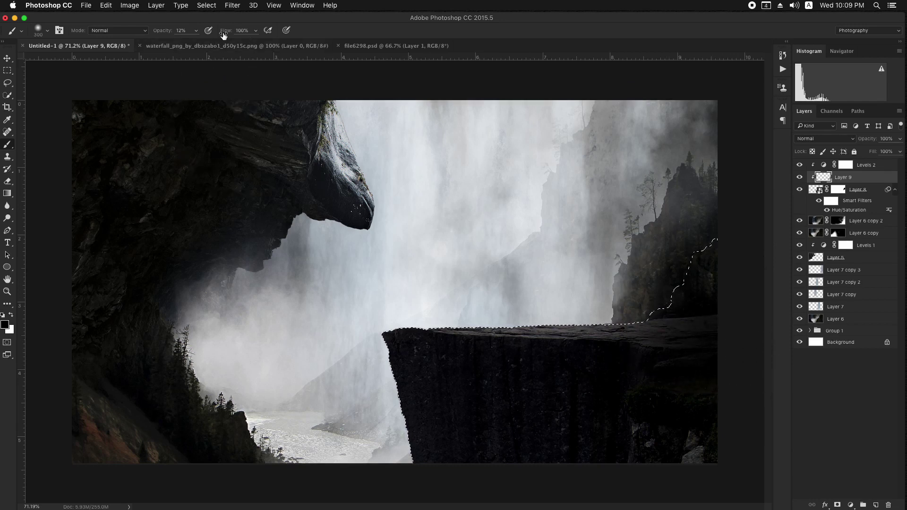
click(208, 5)
click(216, 25)
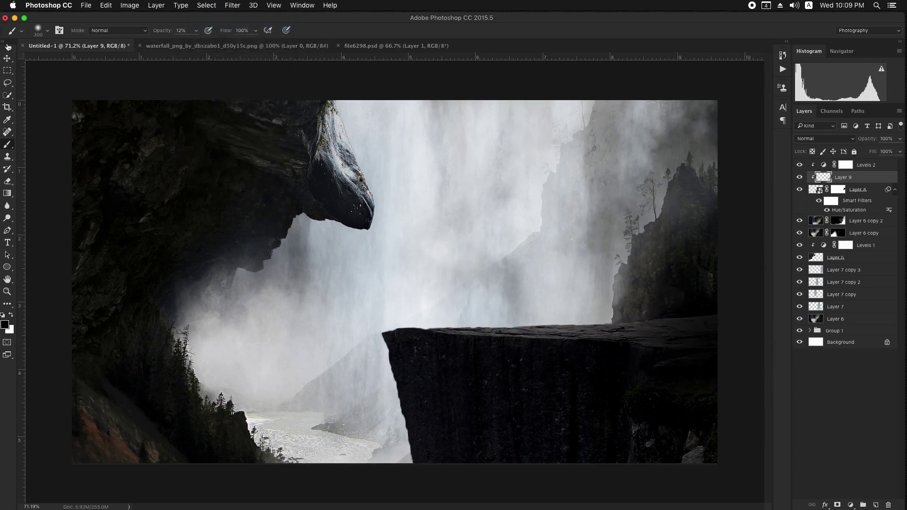
click(7, 57)
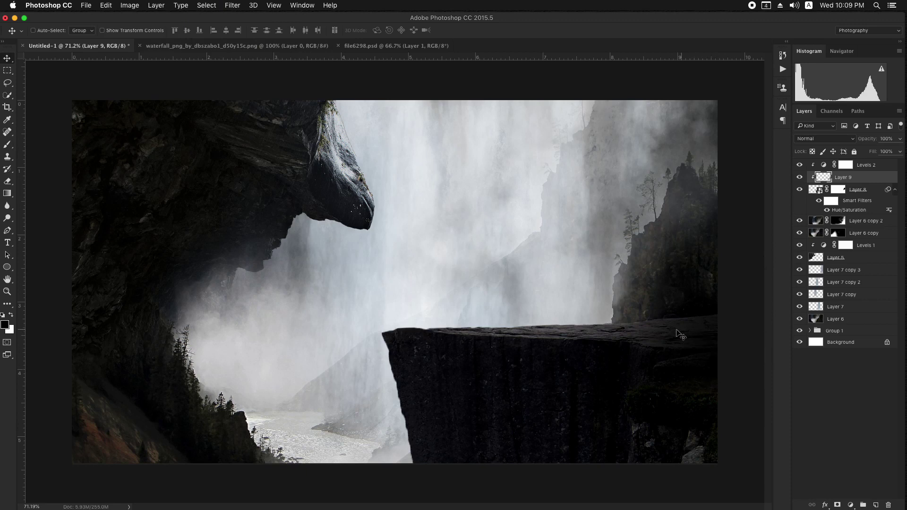
Touch up the Levels 2 mask above the cliff with the 12% opacity brush, and compare the cliff with the adjustment off and on
click(840, 166)
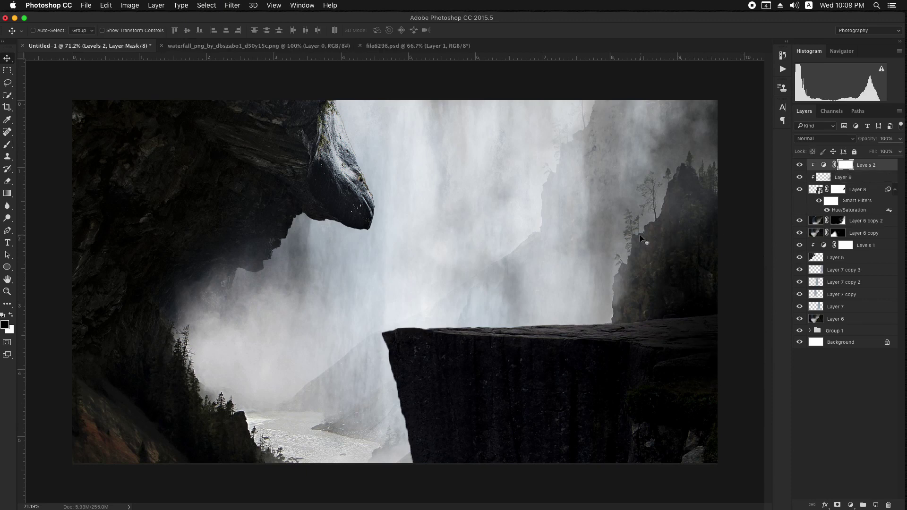
key(b)
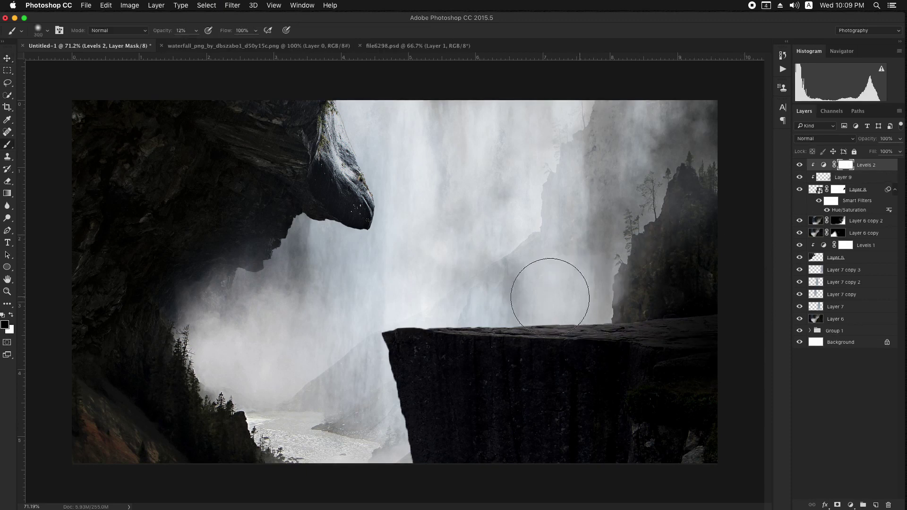
key(x)
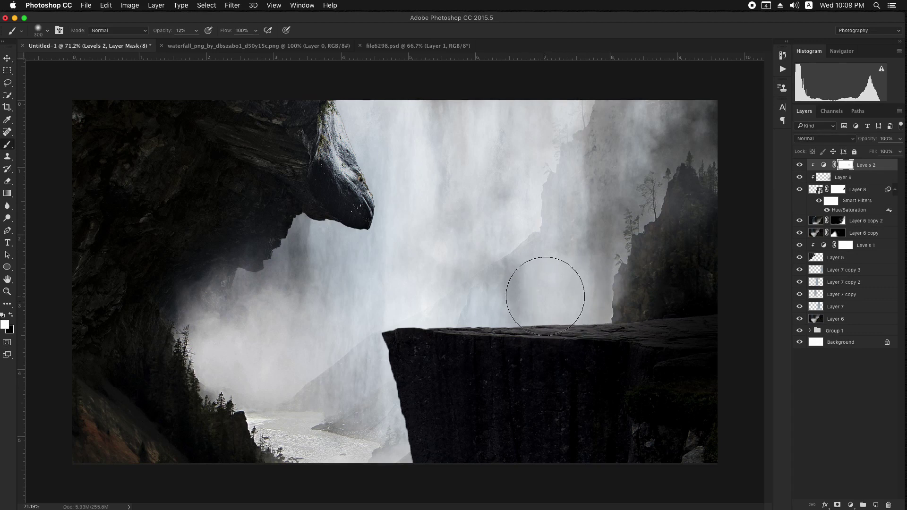
key(v)
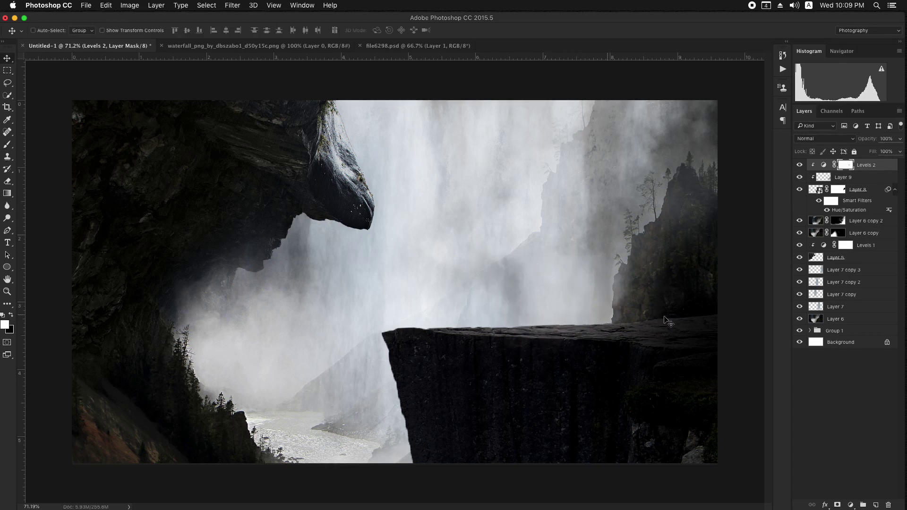
click(798, 165)
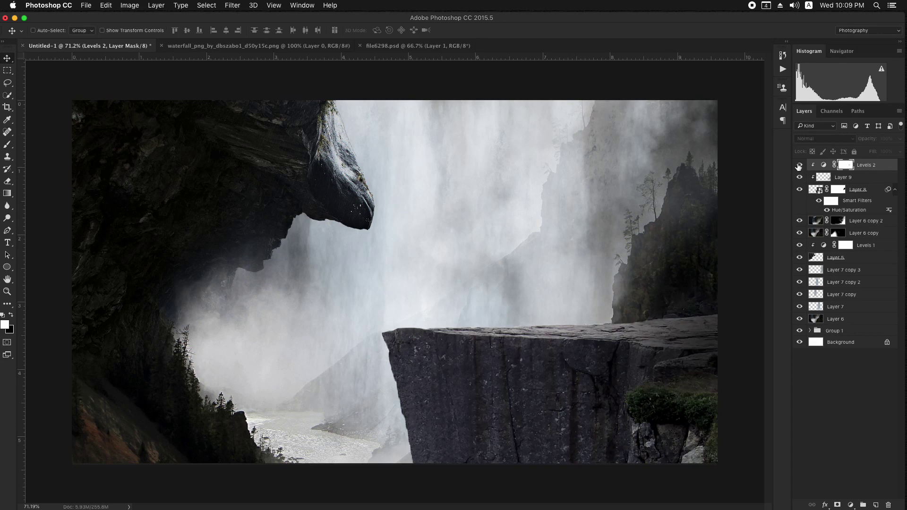
click(799, 166)
Mask Levels 2 along the cliff's upper edge in black at 100% opacity, using the 300 px soft brush and a 100 px one
key(b)
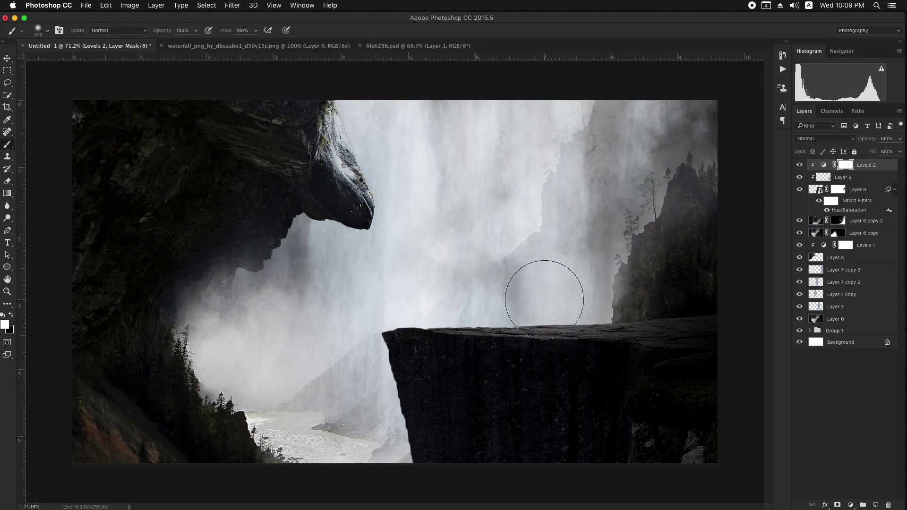
click(11, 314)
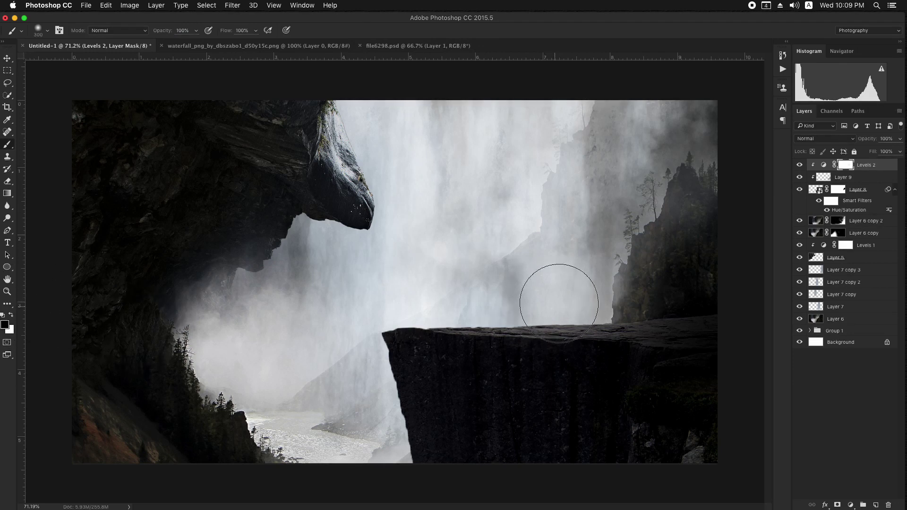
mouse_move(559, 303)
mouse_down()
mouse_move(563, 293)
mouse_move(460, 291)
mouse_up()
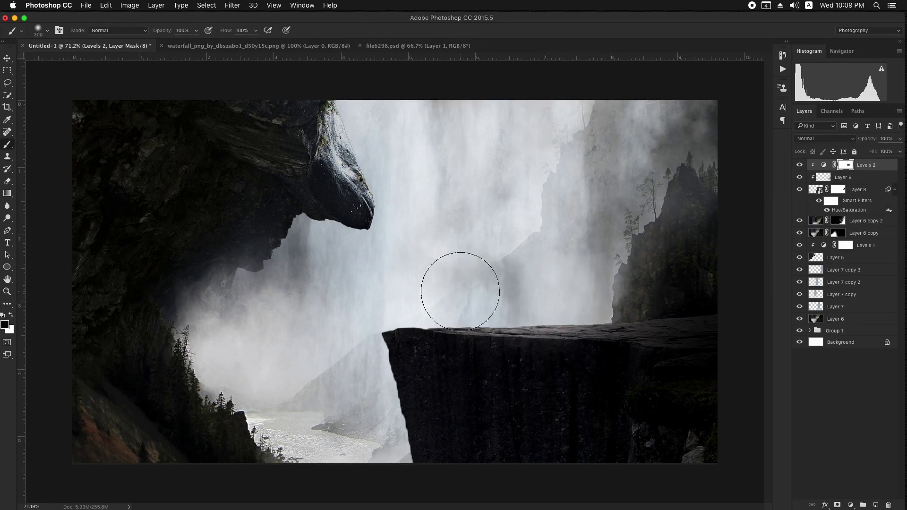
key(bracketleft)
key(bracketleft)
key(bracketleft)
key(bracketleft)
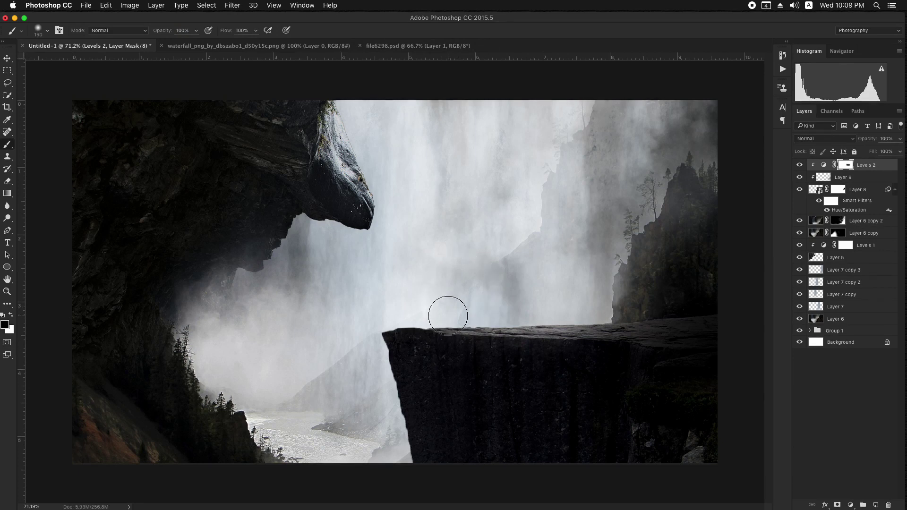
key(bracketleft)
key(bracketleft)
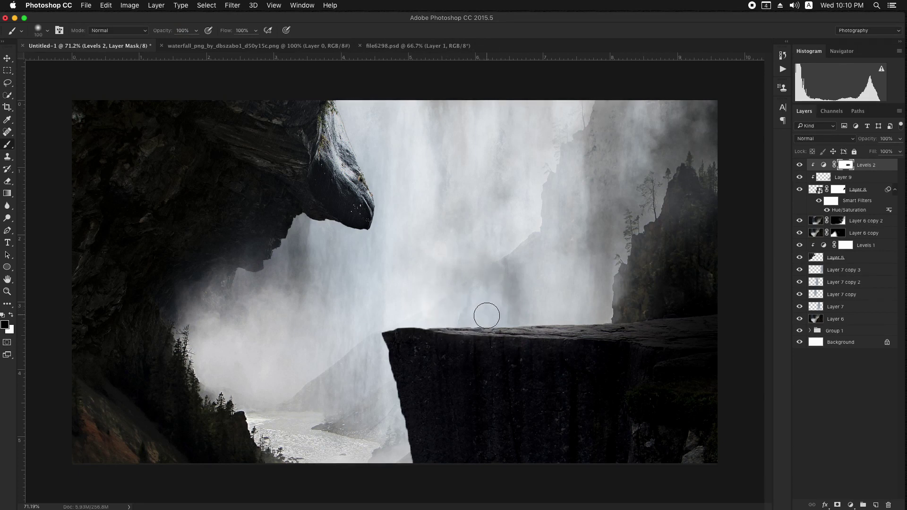
mouse_move(486, 315)
mouse_down()
mouse_move(600, 314)
mouse_move(376, 318)
mouse_move(497, 328)
mouse_move(498, 319)
mouse_move(590, 316)
mouse_up()
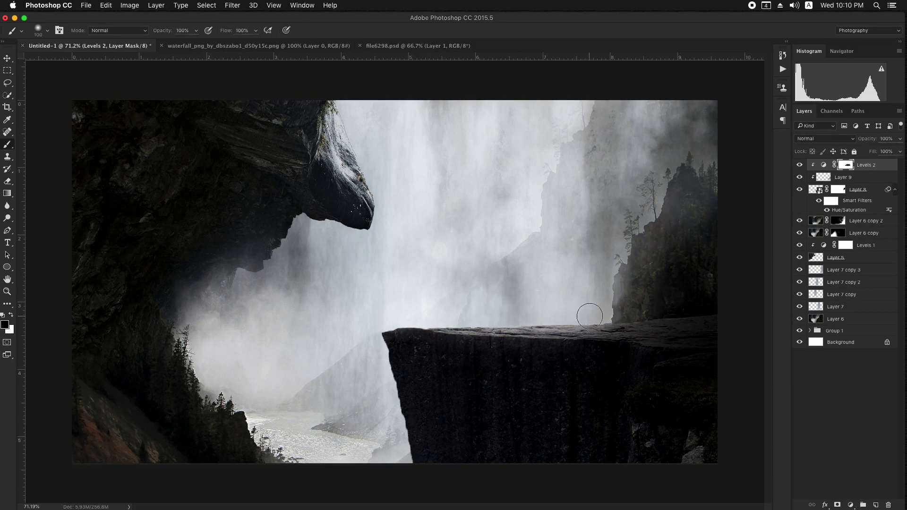
Bring the cut-out woman with the umbrella into the waterfall composite and convert her layer to a smart object
click(8, 59)
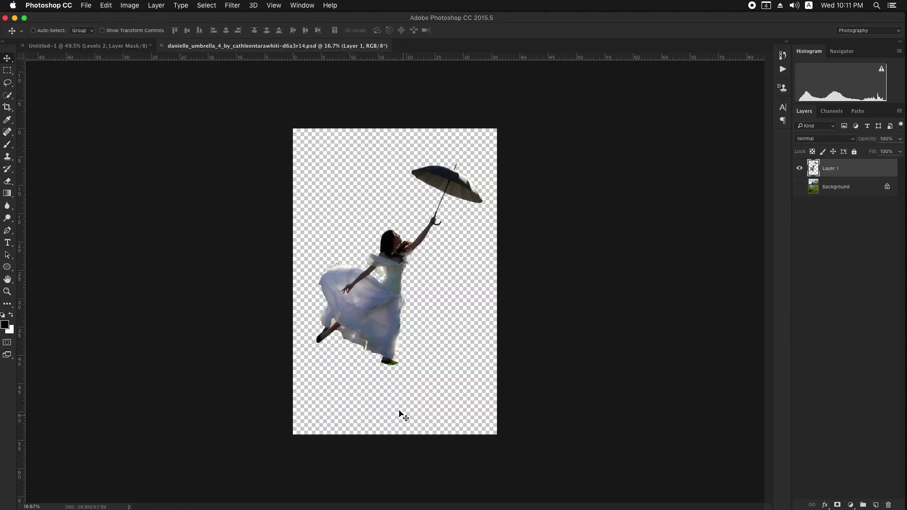
scroll(399, 415, up, 5)
scroll(399, 376, down, 5)
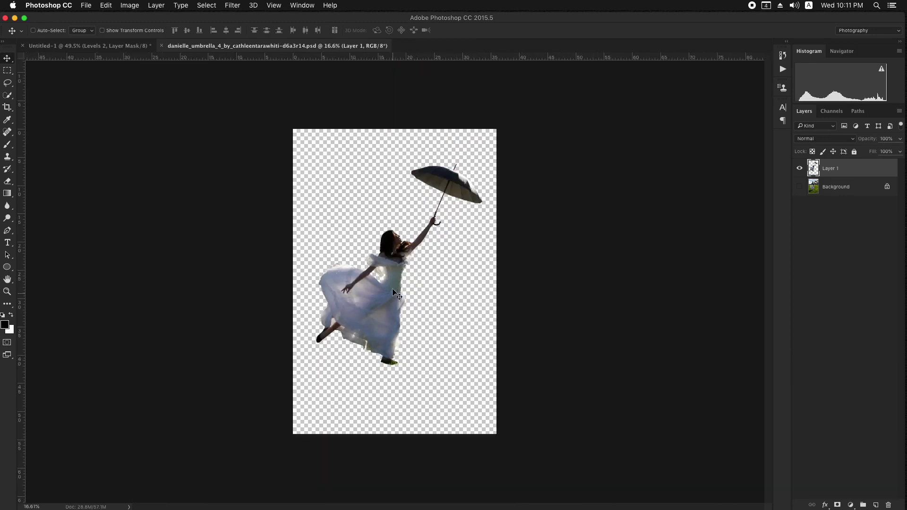
drag(400, 258, 128, 58)
drag(489, 297, 493, 296)
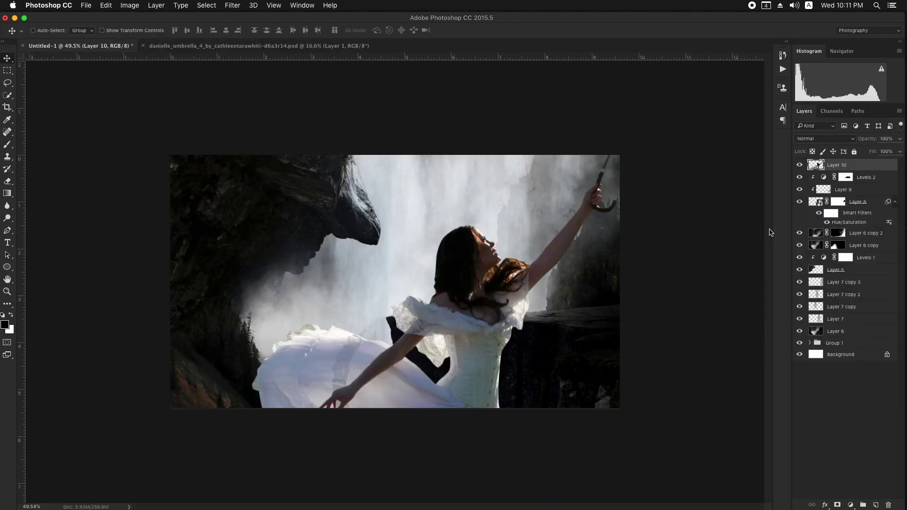
right_click(859, 166)
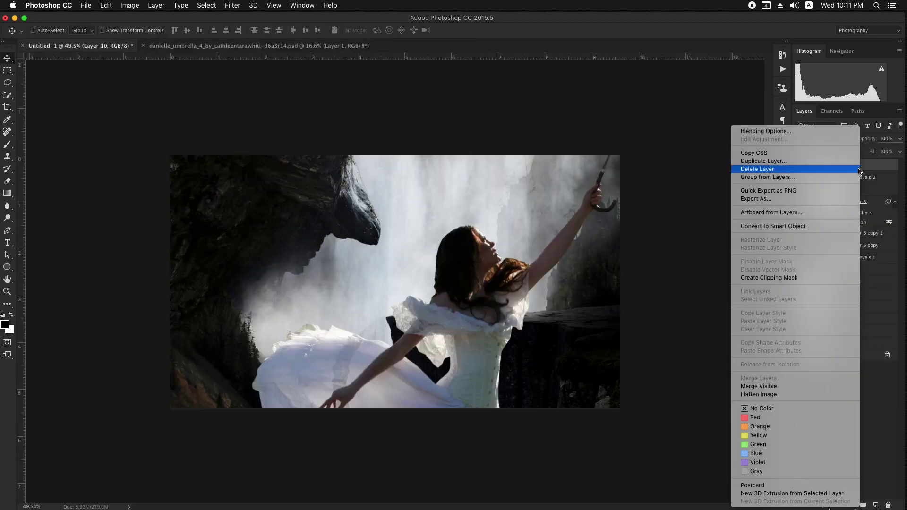
click(777, 224)
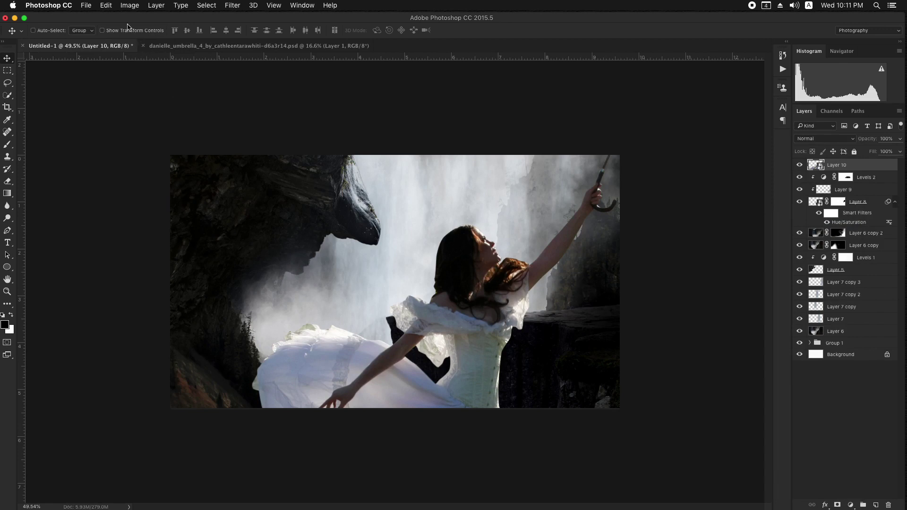
Flip the woman horizontally, scale her to about 9.5%, and place her on the cliff's ledge
click(109, 5)
click(149, 196)
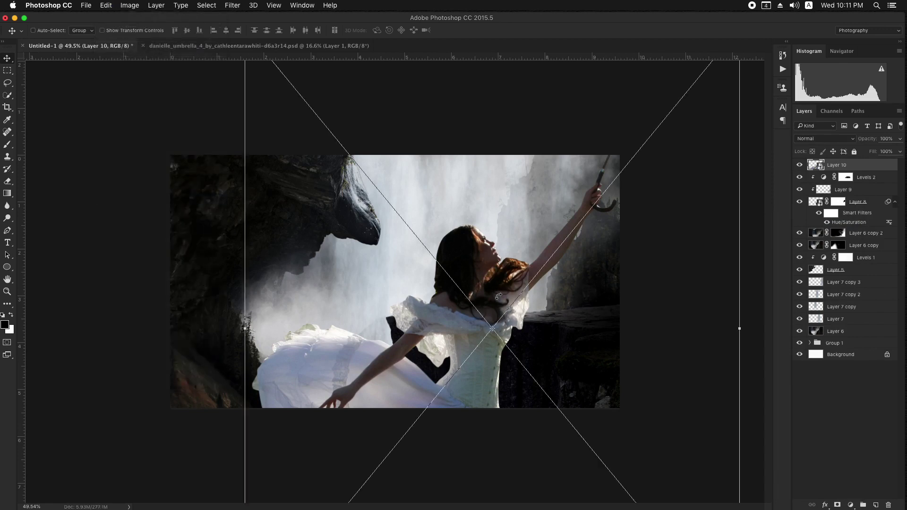
right_click(495, 278)
click(529, 391)
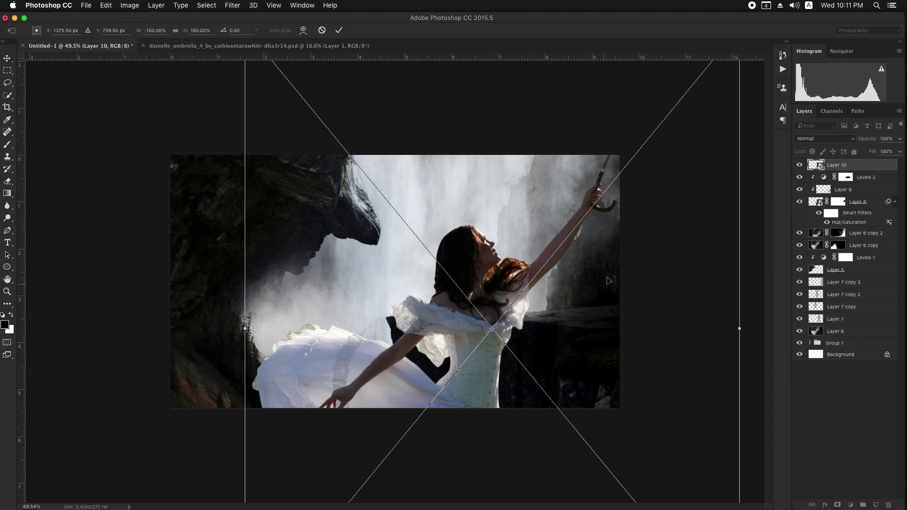
drag(609, 270, 484, 236)
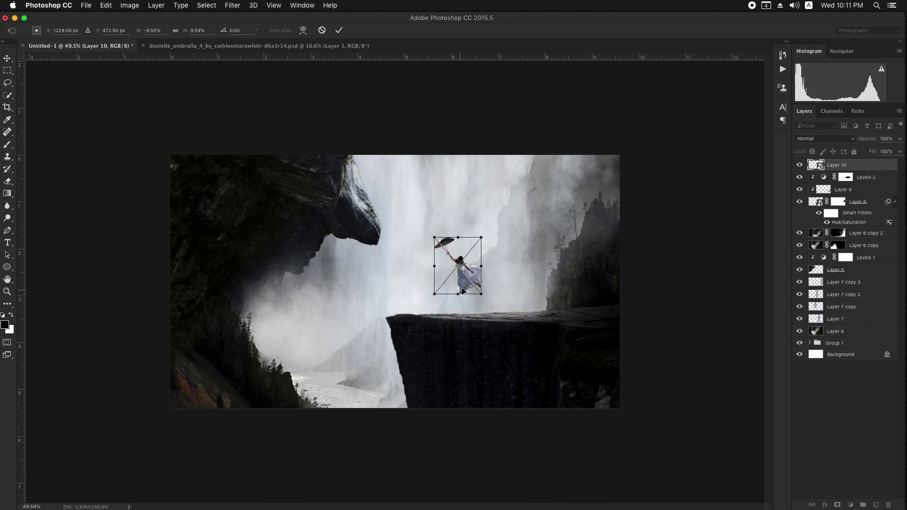
key(super+equal)
drag(475, 279, 476, 302)
key(super+equal)
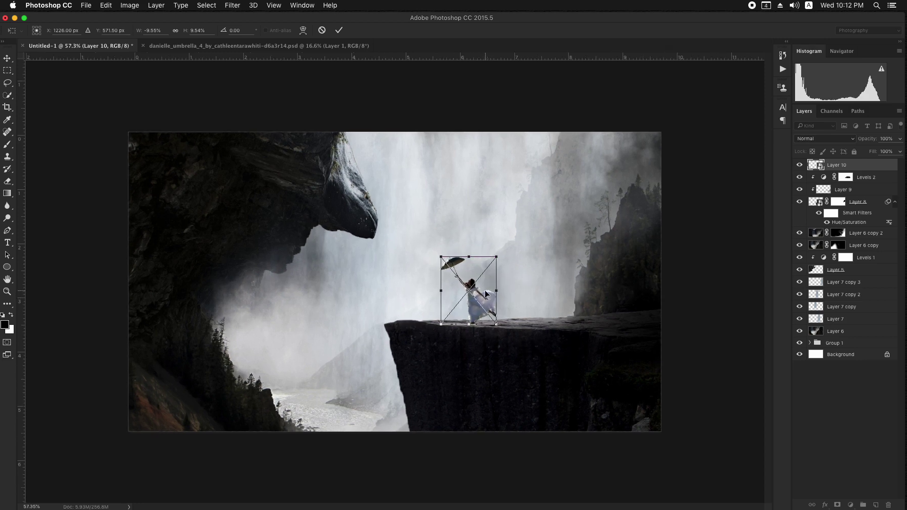
Shrink the woman slightly further, move her closer to the cliff's outer end, and apply the transform
drag(497, 257, 485, 270)
key(super+equal)
drag(478, 302, 456, 301)
key(Return)
key(super+equal)
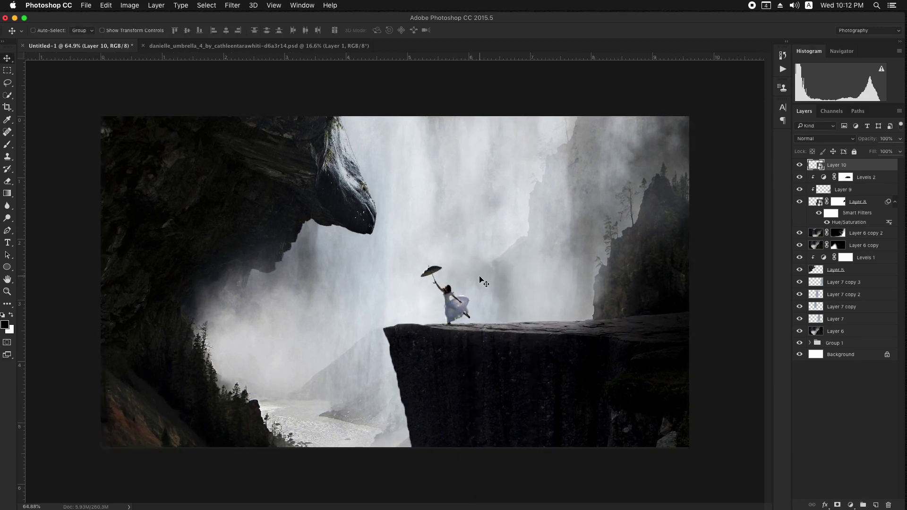
Nudge the woman slightly right and down so her foot rests on the ledge
key(Right)
key(Right)
key(Down)
key(Down)
key(Right)
key(Right)
key(Right)
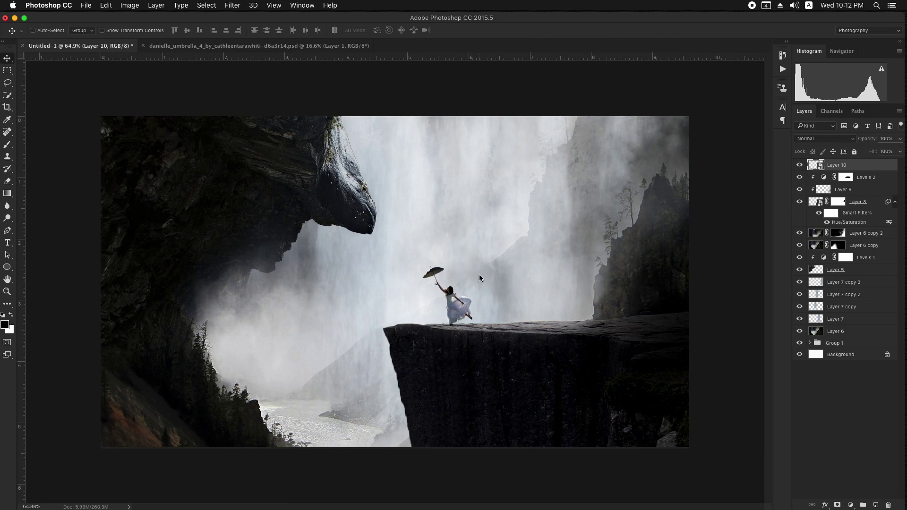
key(Down)
key(Right)
Add a new layer directly beneath the woman's Layer 10 and choose the Brush tool
click(876, 505)
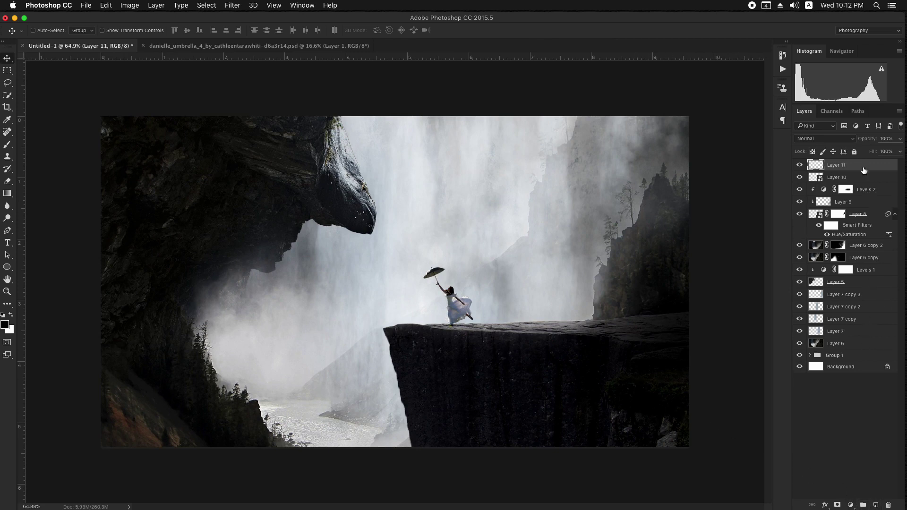
drag(864, 170, 848, 185)
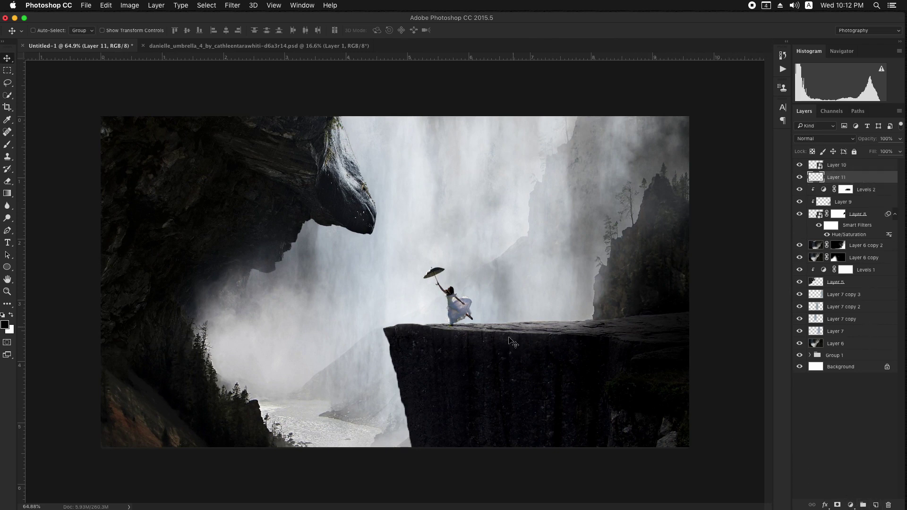
key(super+0)
click(6, 146)
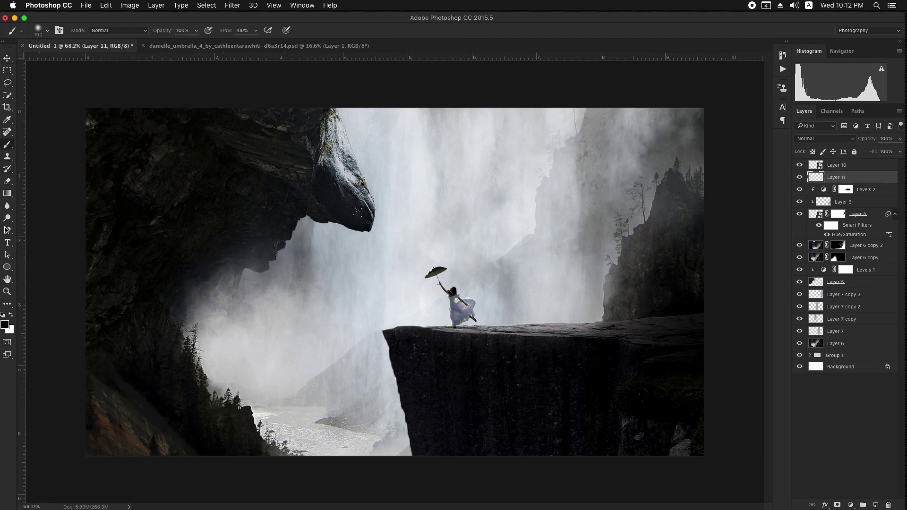
Reduce the black brush to 10 px for shading under the woman's foot, and undo the trial stroke
scroll(468, 328, up, 3)
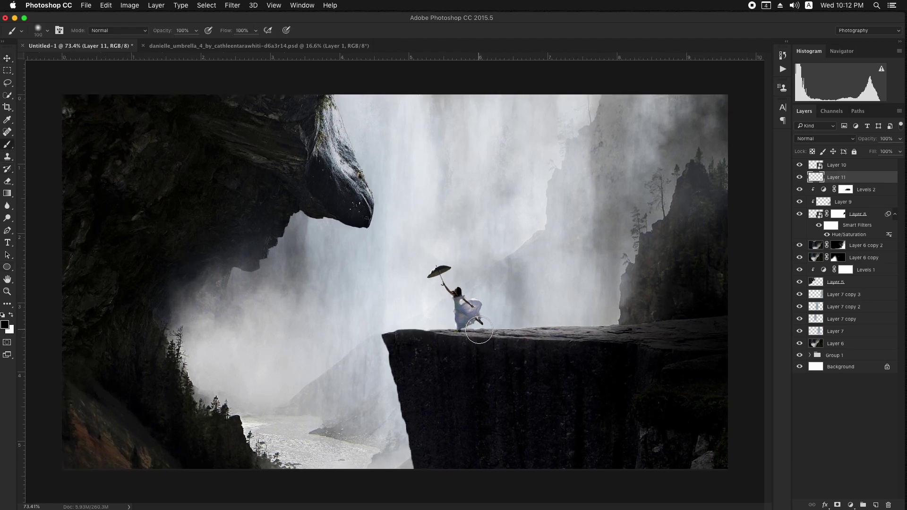
key(bracketleft)
key(bracketleft)
key(bracketleft)
key(bracketleft)
key(bracketleft)
key(bracketleft)
key(bracketleft)
key(bracketleft)
key(bracketleft)
key(bracketleft)
scroll(470, 333, up, 3)
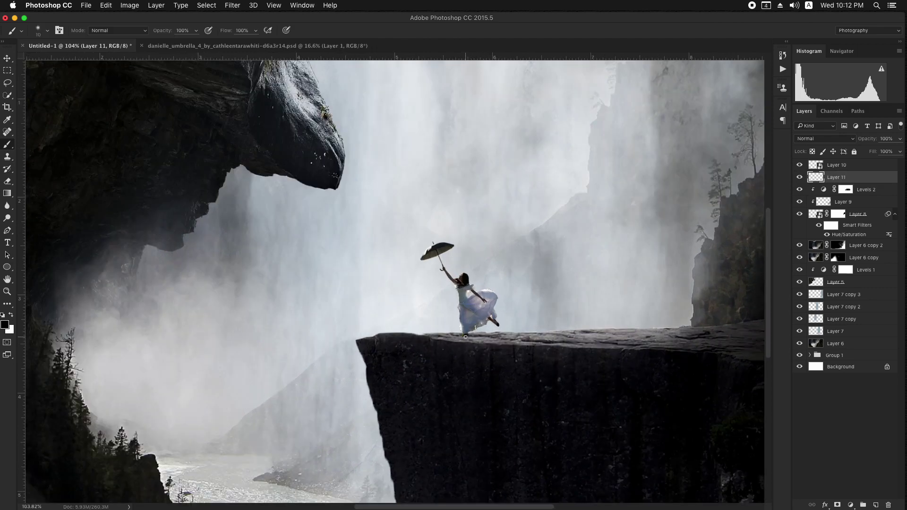
key(super+z)
Paint a soft black shadow on the ledge beneath the woman at 30% brush opacity, enlarging the brush to 40 px
click(192, 32)
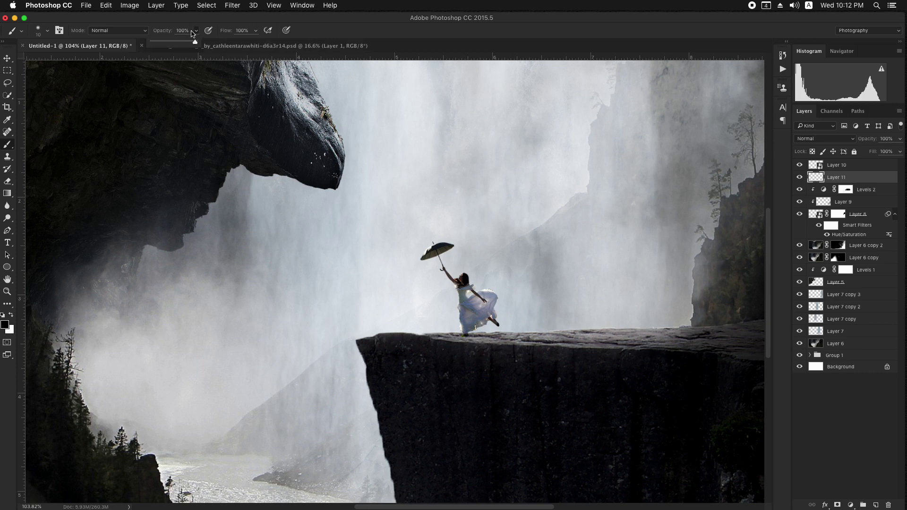
click(187, 31)
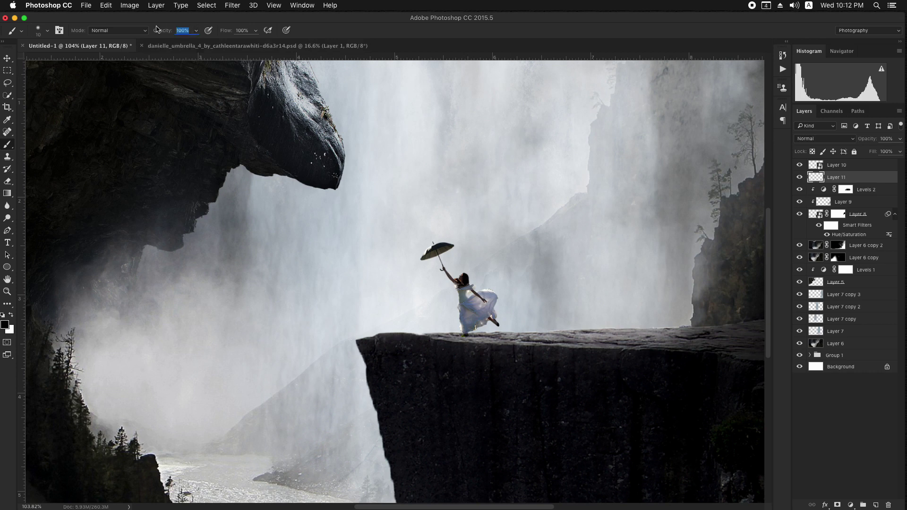
text(30)
key(Return)
mouse_move(504, 341)
mouse_down()
mouse_move(471, 339)
mouse_move(500, 351)
mouse_move(490, 354)
mouse_move(510, 350)
mouse_up()
key(bracketright)
key(bracketright)
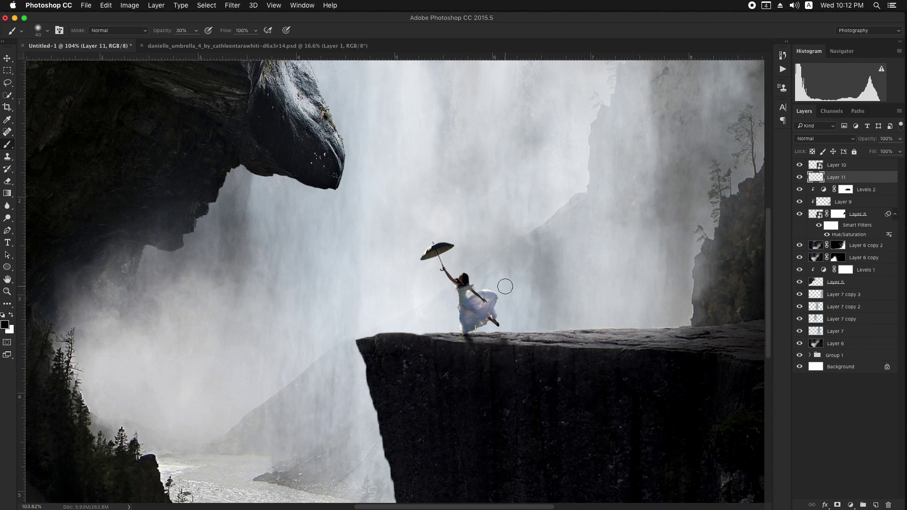
key(v)
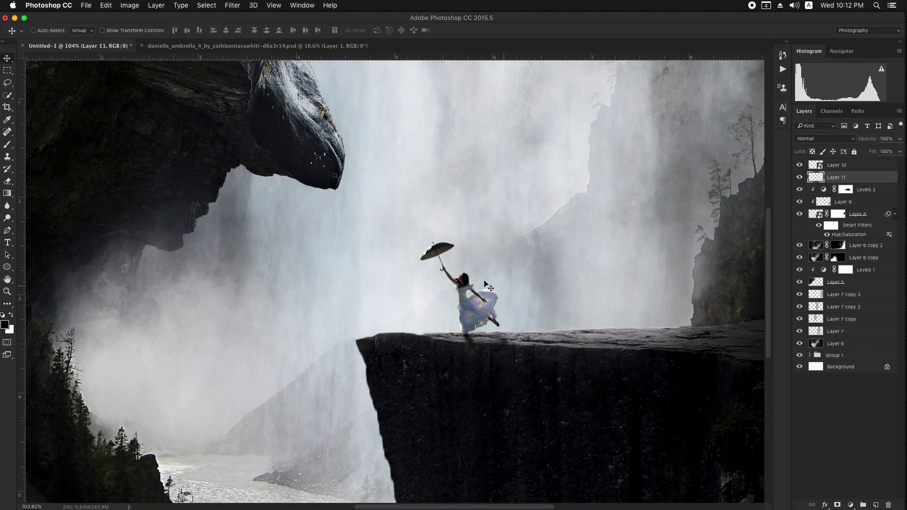
Add a new layer above Layer 11 and set up a very thin black brush at 100% opacity
scroll(325, 224, left, 8)
scroll(326, 224, up, 2)
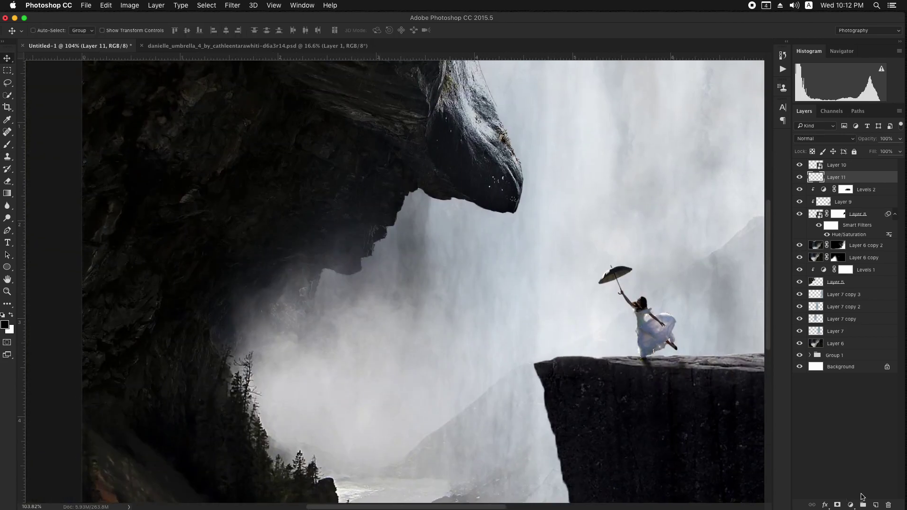
click(876, 505)
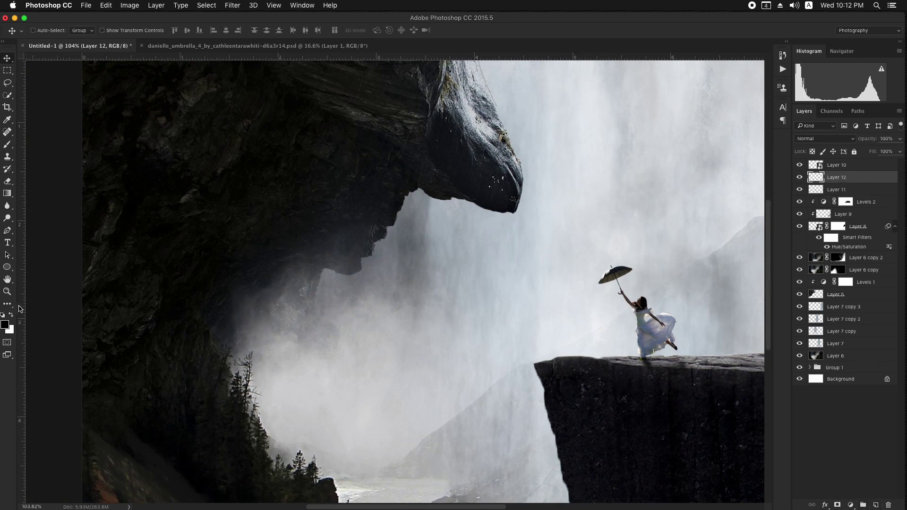
click(7, 146)
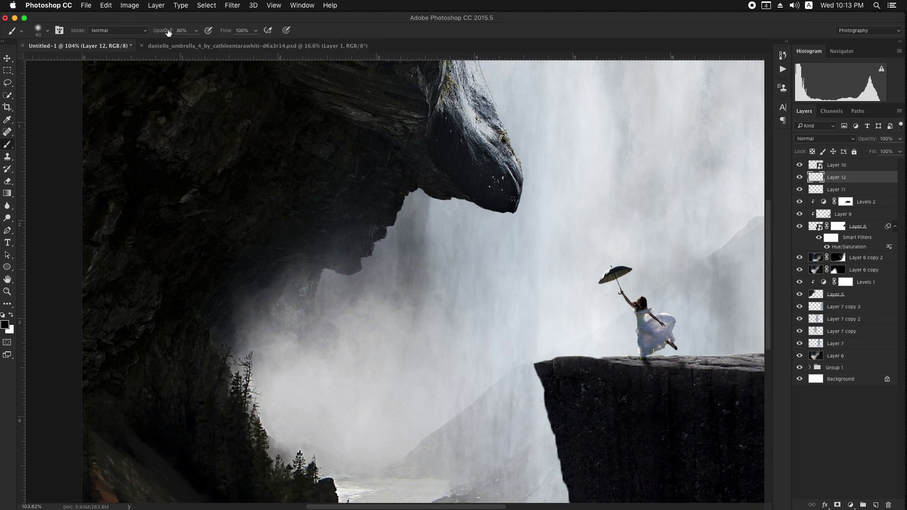
key(0)
key(bracketleft)
key(bracketleft)
key(bracketleft)
key(bracketleft)
key(bracketleft)
scroll(511, 215, up, 1)
scroll(510, 215, up, 1)
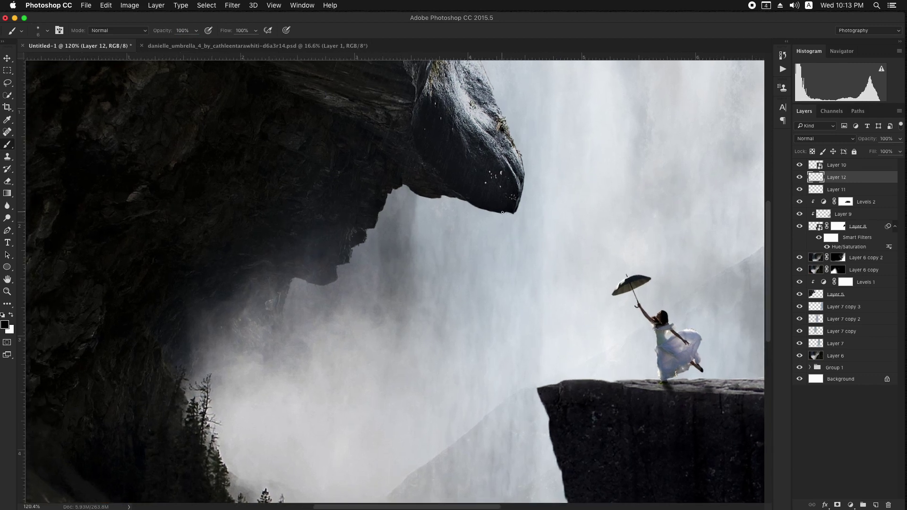
scroll(502, 212, up, 1)
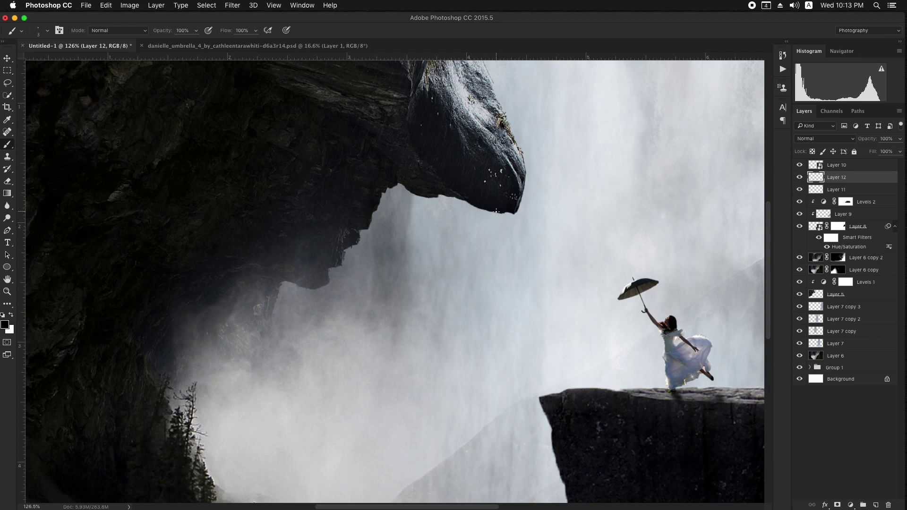
Undo the trial stroke and draw a thin, winding black root from the overhanging rock's tip toward the cave wall
mouse_move(443, 247)
mouse_down()
mouse_move(434, 272)
mouse_move(400, 295)
mouse_move(292, 297)
mouse_up()
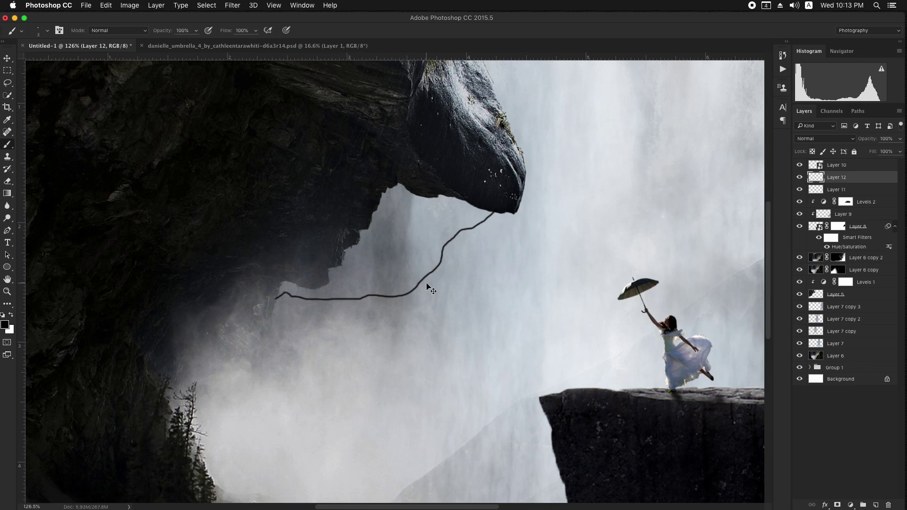
key(super+z)
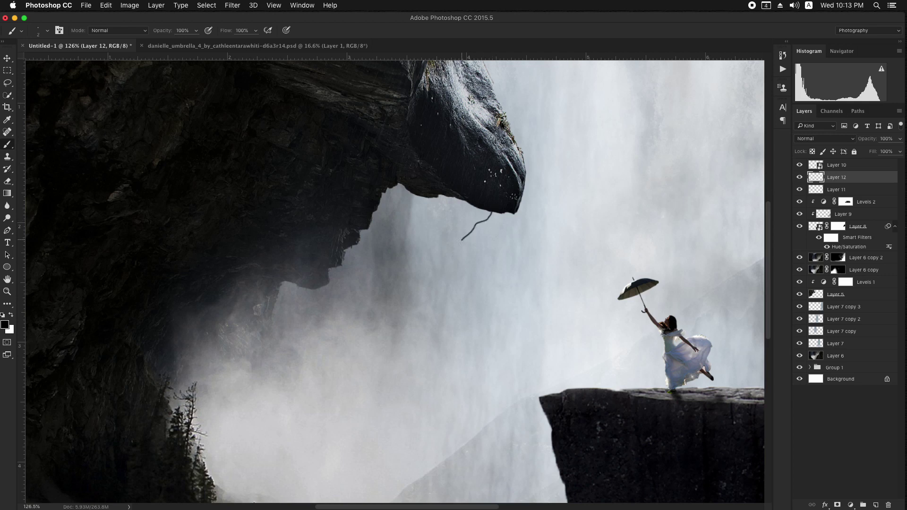
mouse_move(461, 241)
mouse_down()
mouse_move(438, 242)
mouse_move(377, 293)
mouse_move(304, 320)
mouse_move(282, 315)
mouse_up()
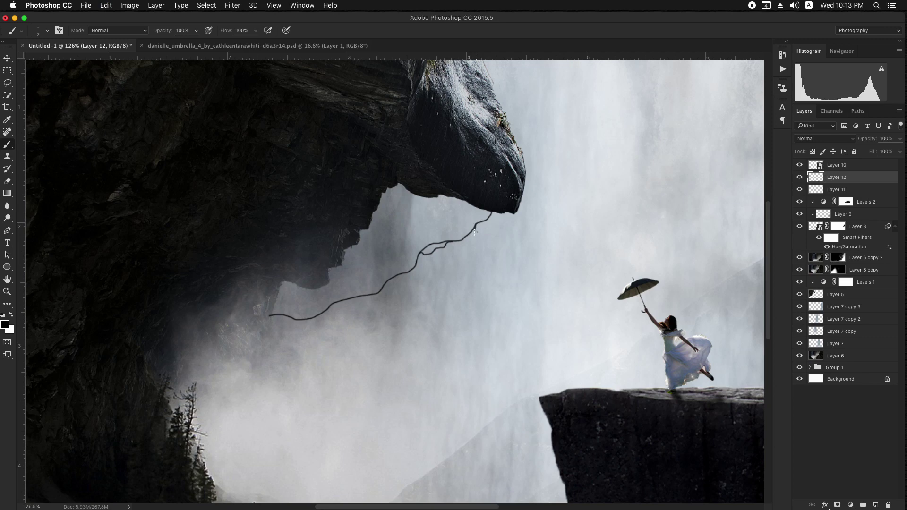
Draw more thin branching black roots hanging beneath the overhanging rock and along the cave edge
scroll(490, 191, up, 2)
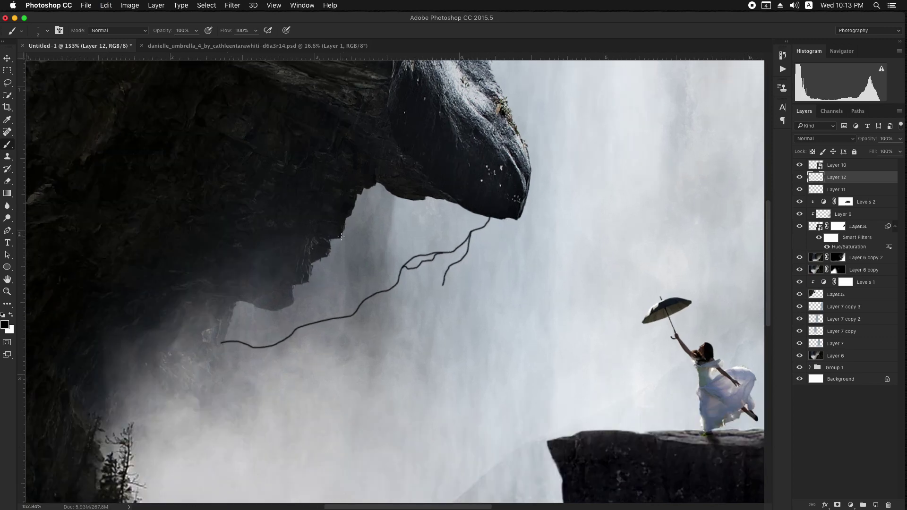
drag(379, 227, 387, 210)
drag(304, 302, 373, 291)
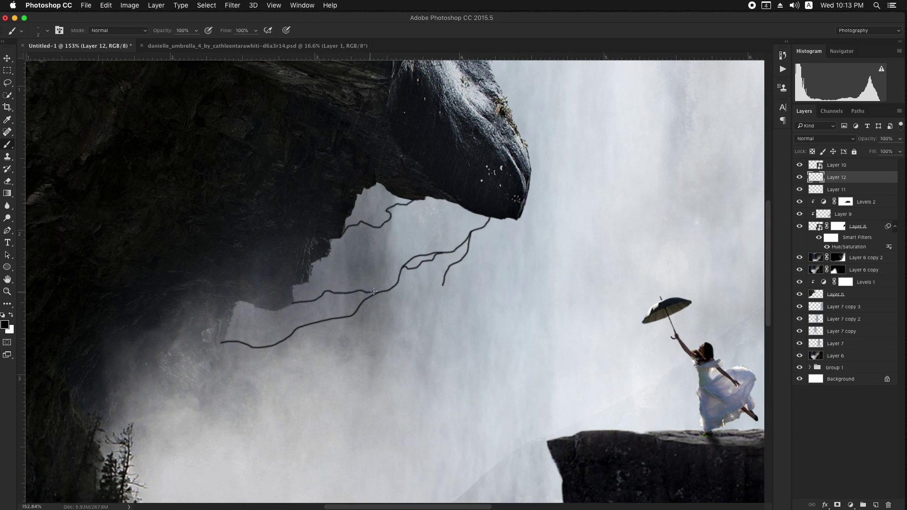
drag(270, 320, 390, 228)
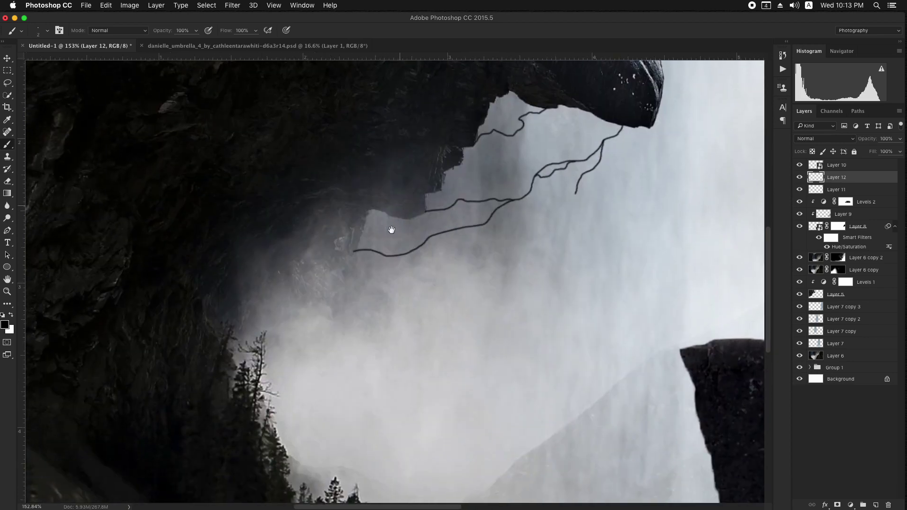
drag(389, 269, 205, 350)
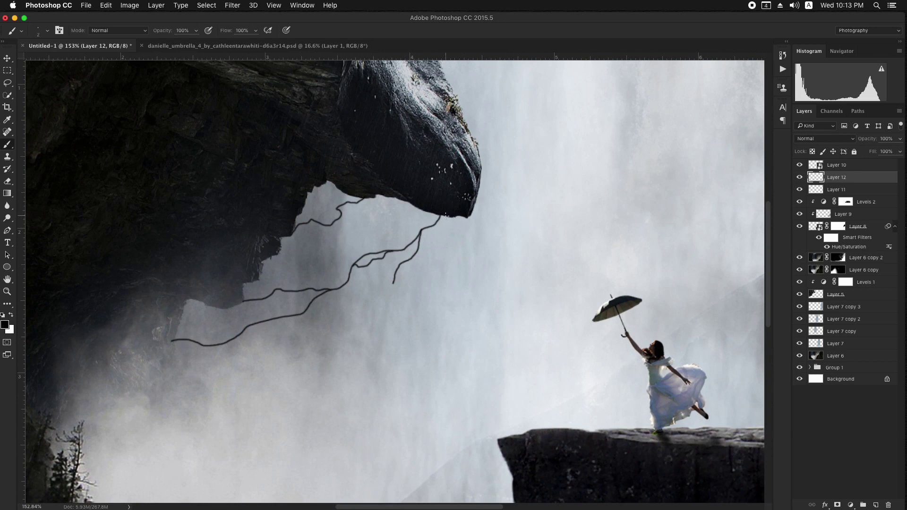
drag(443, 230, 452, 264)
drag(442, 302, 435, 313)
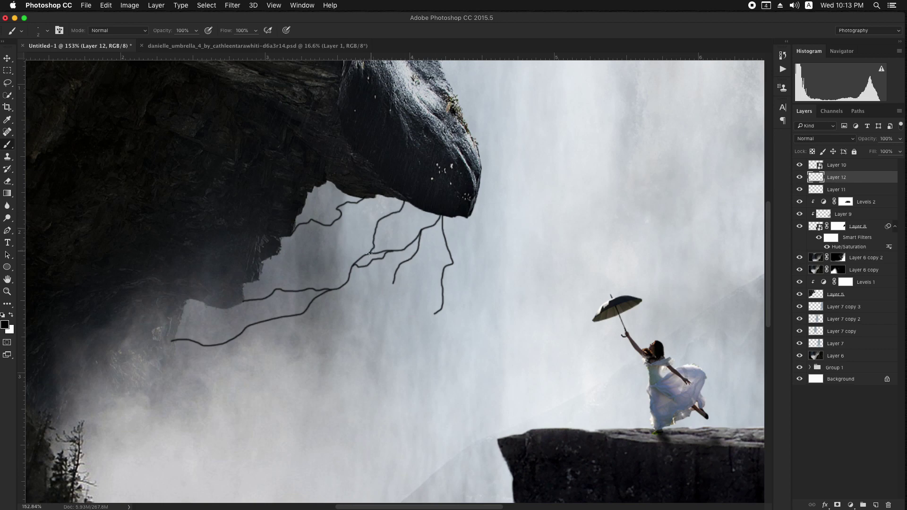
Add a layer mask to the roots' Layer 12 and choose the Brush tool for painting on it
scroll(416, 218, down, 5)
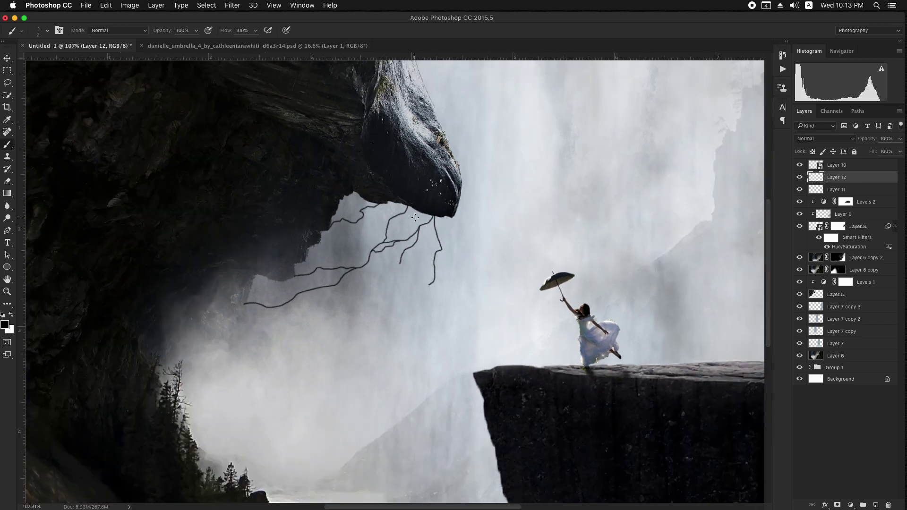
key(v)
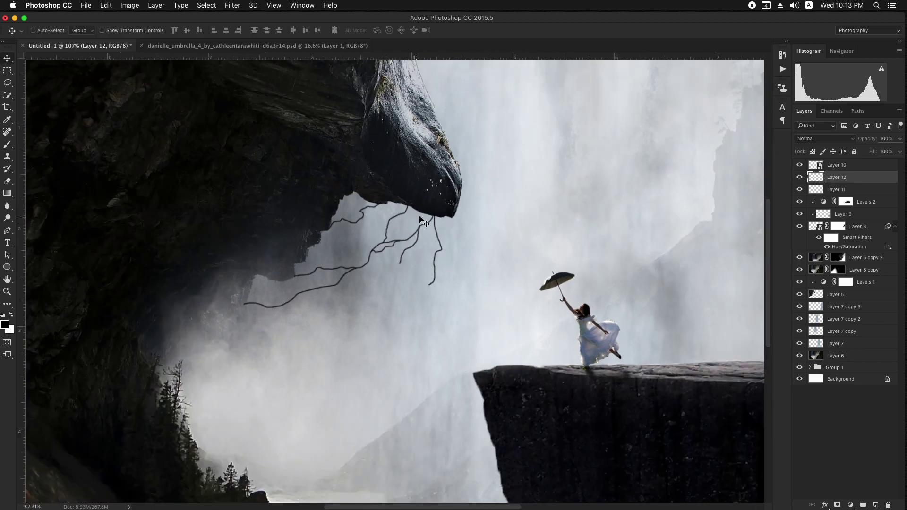
click(837, 505)
key(b)
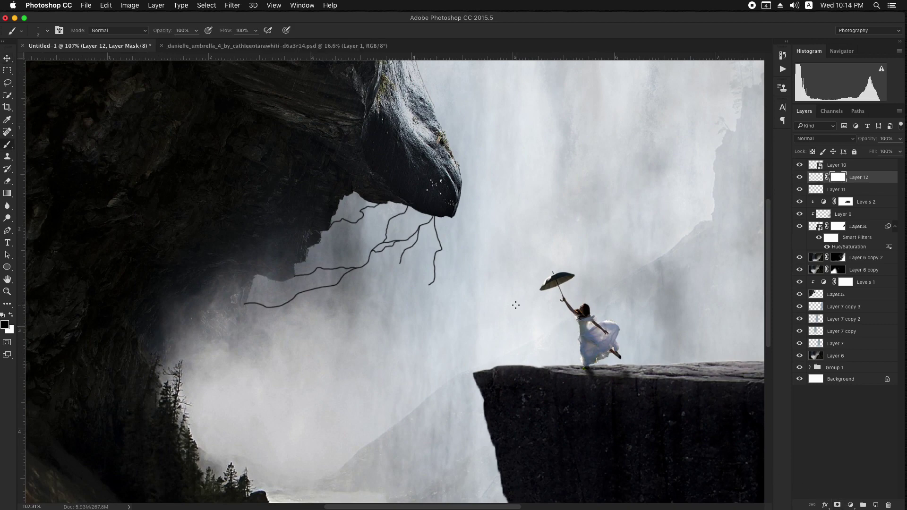
Fade the roots' ends near the cave wall on the mask with a larger soft black brush at 15% opacity
right_click(537, 296)
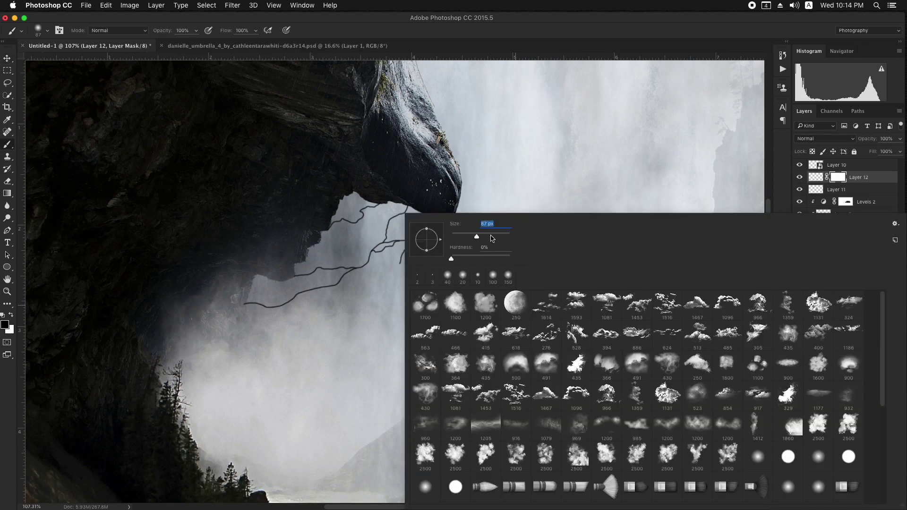
mouse_move(475, 237)
mouse_down()
mouse_move(491, 237)
mouse_move(466, 246)
mouse_up()
click(512, 33)
drag(162, 32, 125, 31)
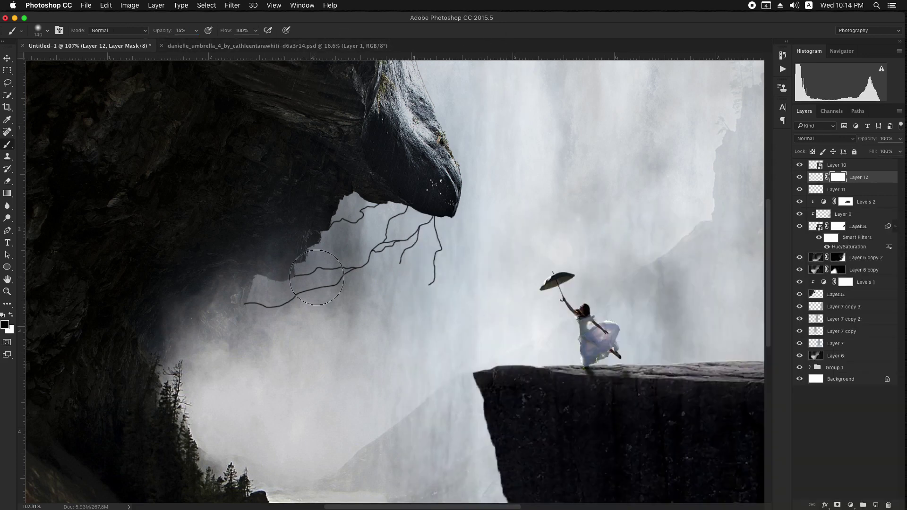
mouse_move(292, 297)
mouse_down()
mouse_move(307, 281)
mouse_move(245, 321)
mouse_move(226, 303)
mouse_move(229, 314)
mouse_move(238, 289)
mouse_move(240, 301)
mouse_move(236, 293)
mouse_move(223, 307)
mouse_move(264, 286)
mouse_move(293, 257)
mouse_move(284, 286)
mouse_move(305, 236)
mouse_move(340, 276)
mouse_move(292, 306)
mouse_move(241, 304)
mouse_up()
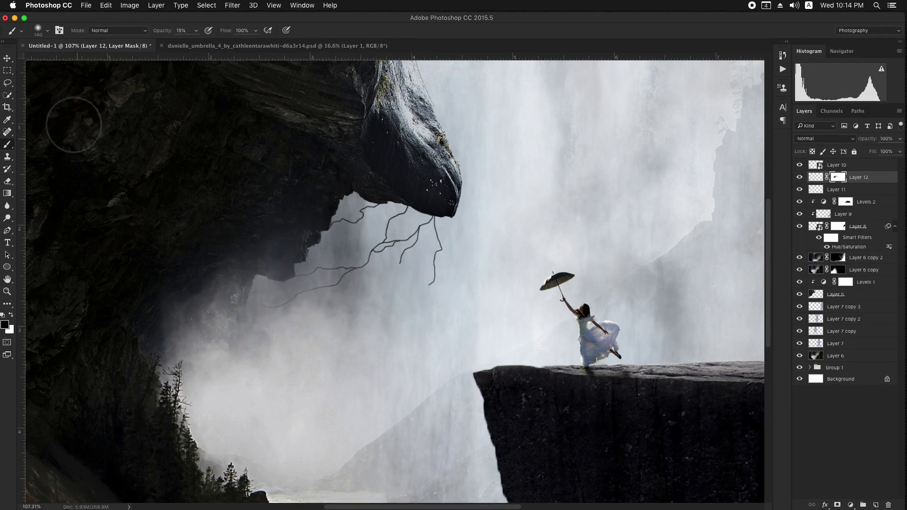
Lower the opacity of the roots' Layer 12 to 43%
click(7, 59)
scroll(315, 253, down, 3)
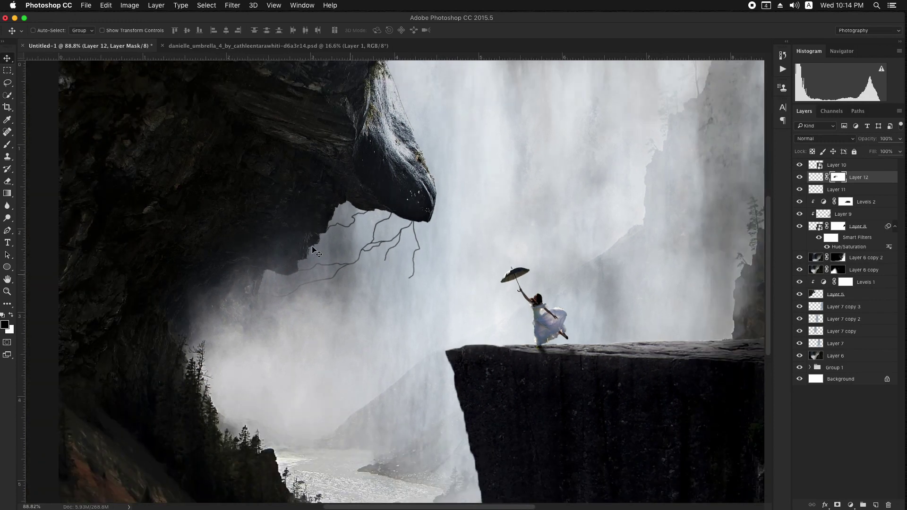
scroll(316, 252, down, 2)
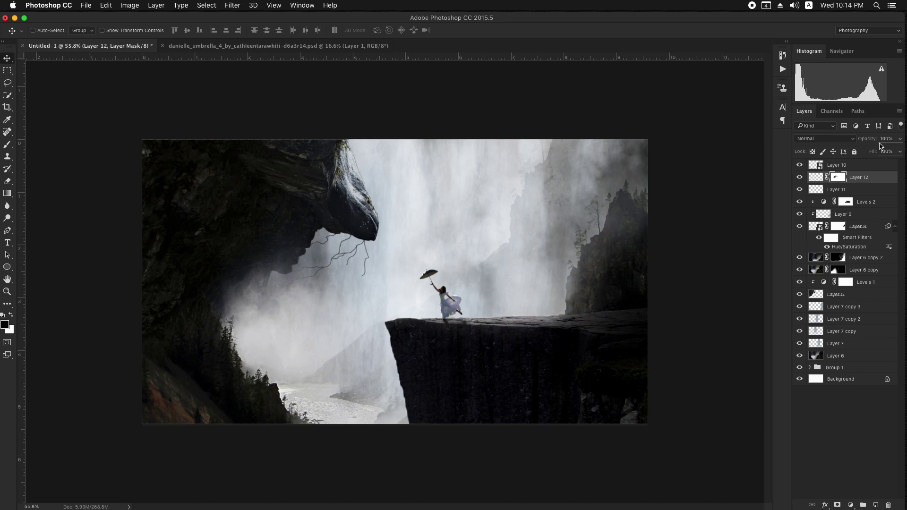
drag(867, 141, 840, 138)
scroll(590, 216, up, 1)
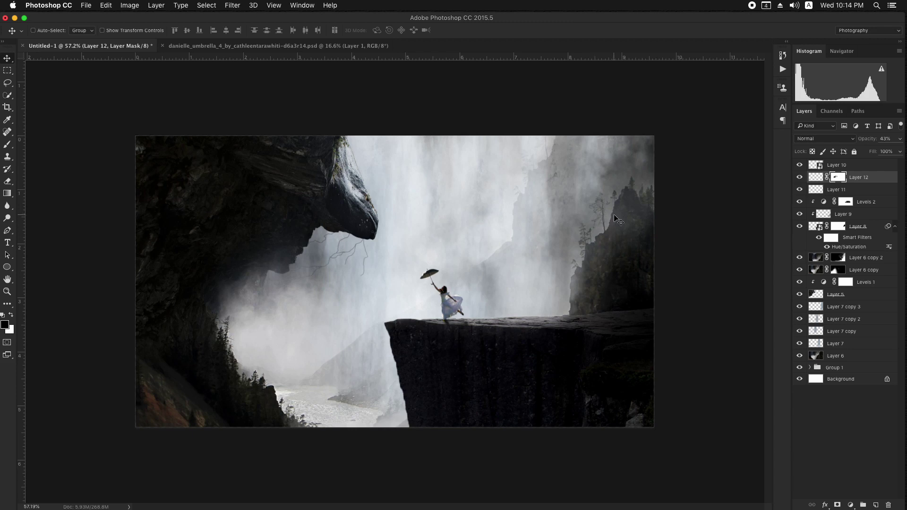
Copy the entire merged image and paste it as a new layer above the woman's Layer 10
click(872, 167)
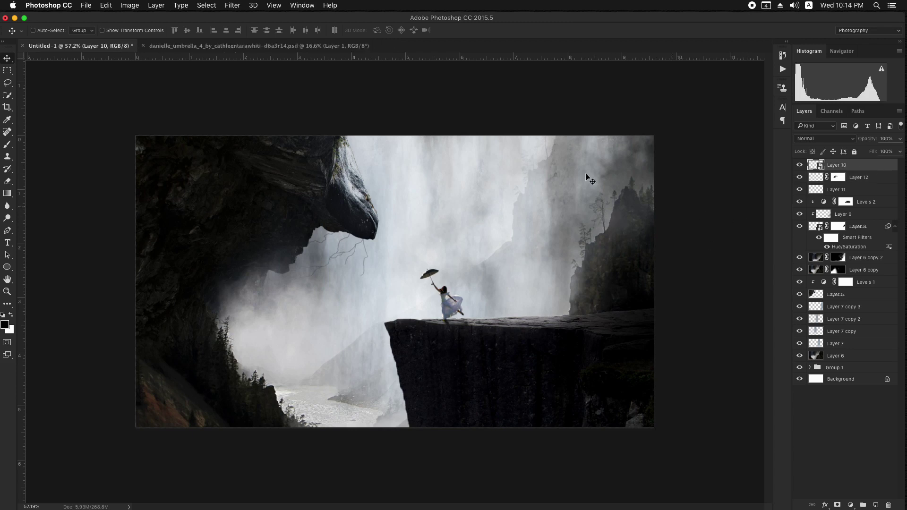
click(220, 8)
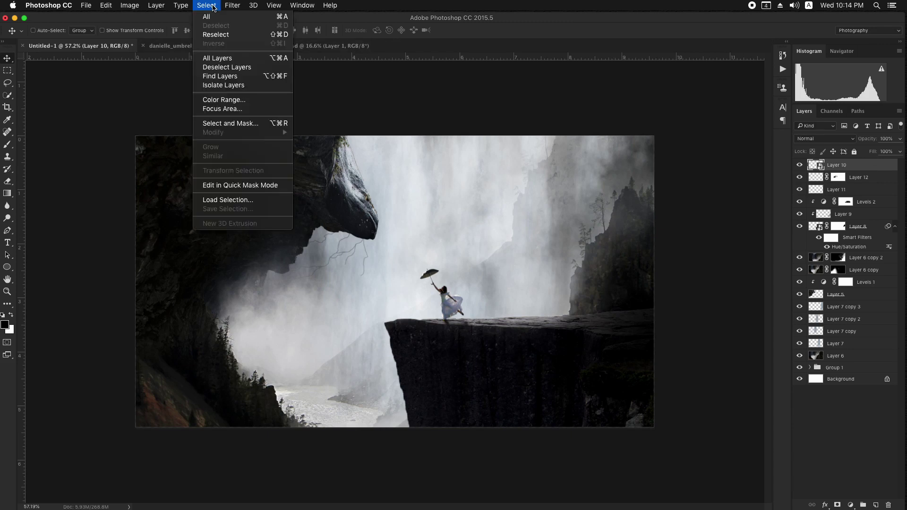
click(218, 17)
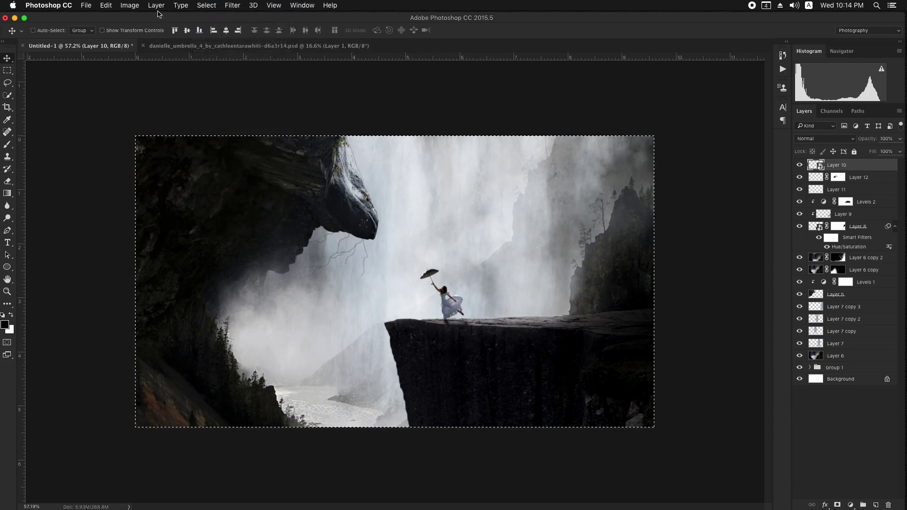
click(107, 5)
click(120, 83)
click(106, 5)
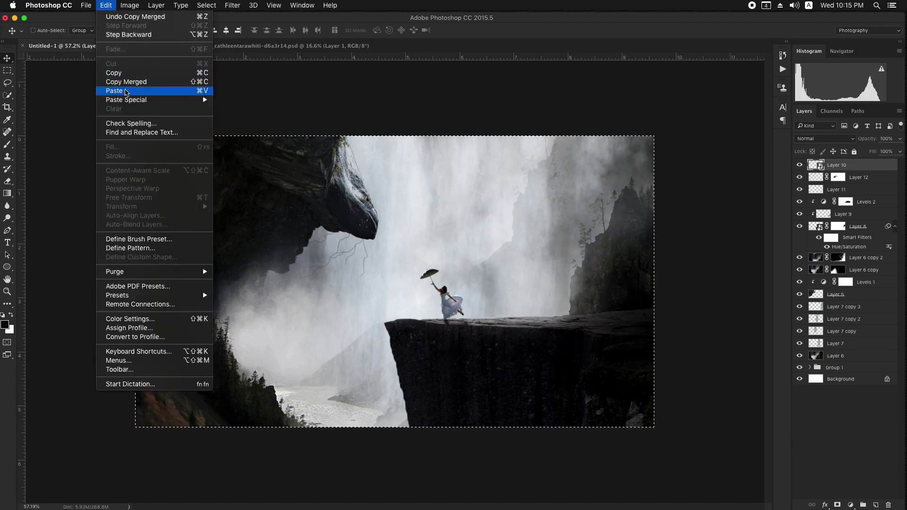
click(114, 91)
Open the Camera Raw Filter on the merged layer and calibrate Red Hue -3, Green Hue +24, Blue Hue -82 and Blue Saturation -13
click(232, 6)
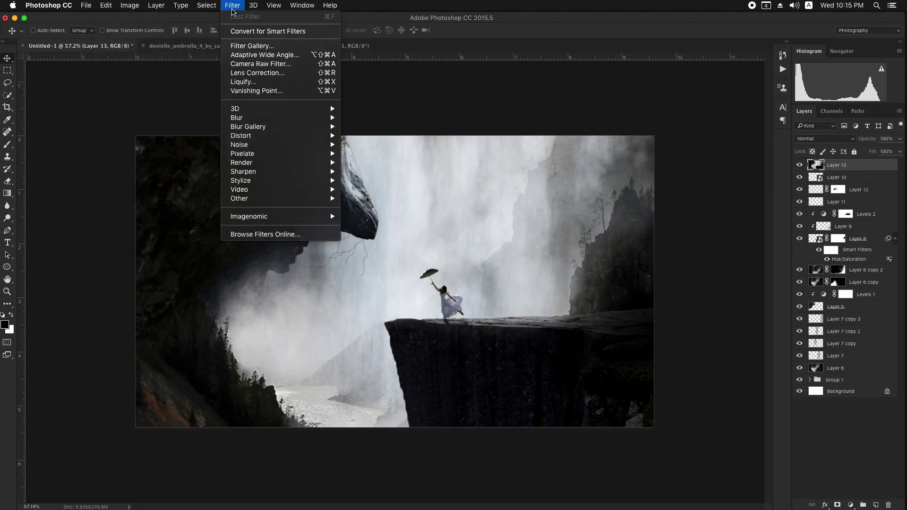
key(Return)
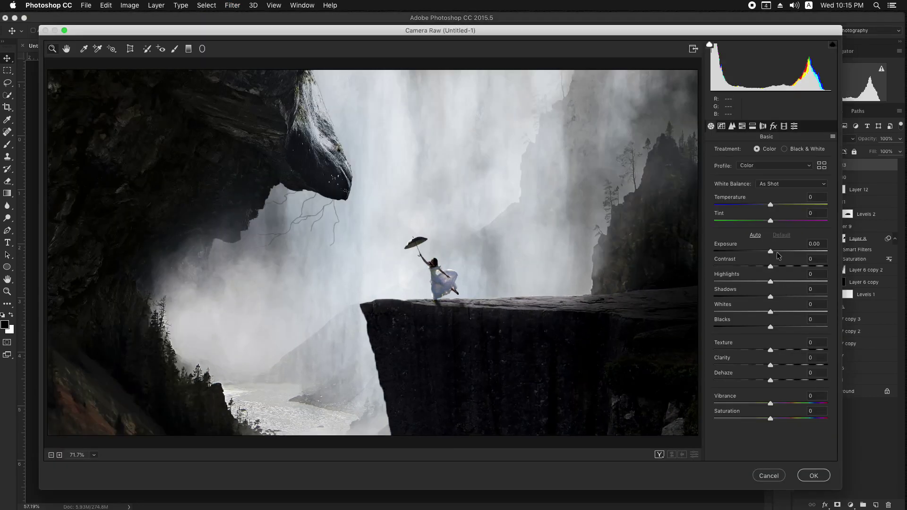
click(773, 126)
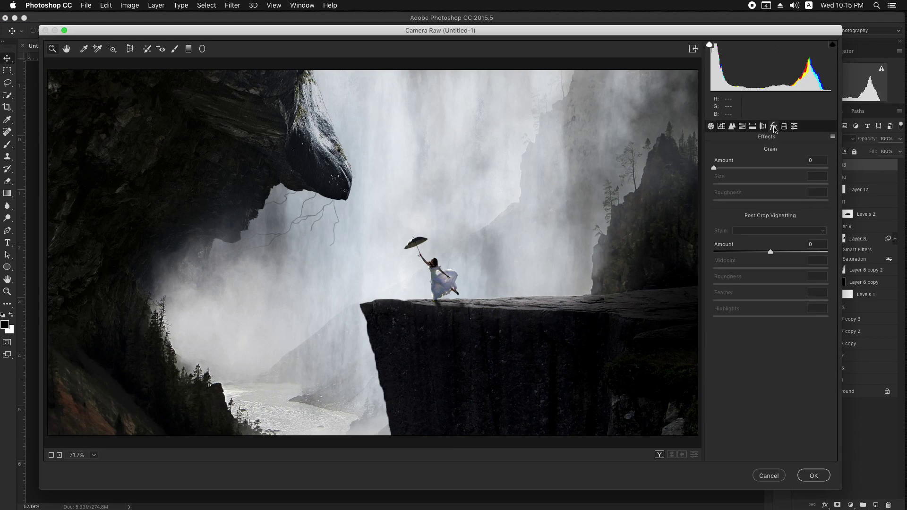
click(784, 126)
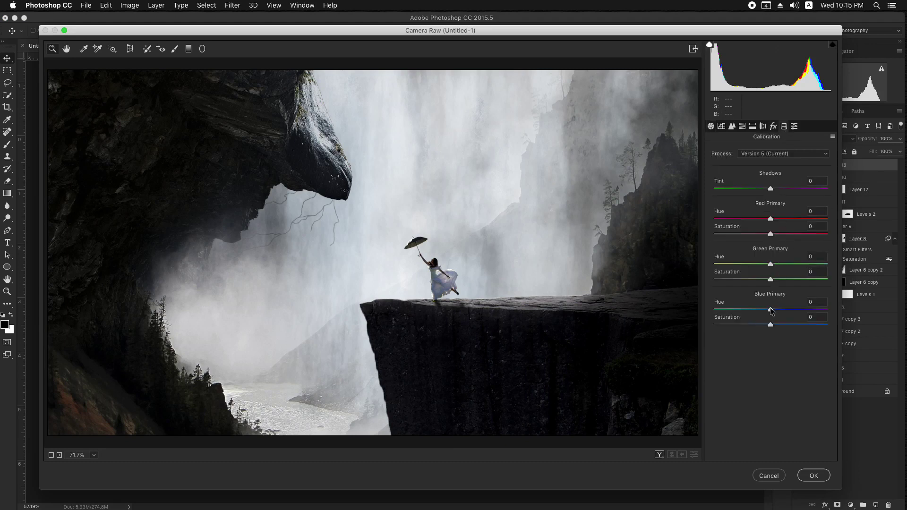
drag(769, 311, 724, 303)
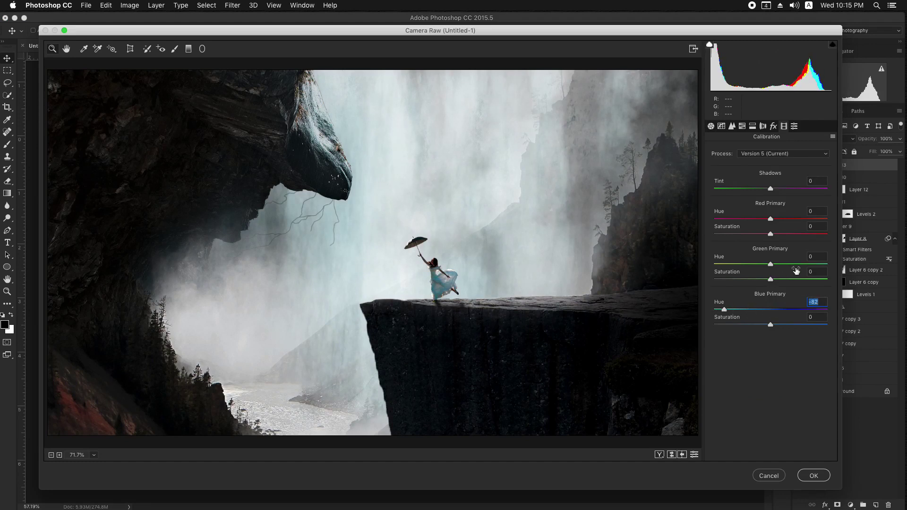
mouse_move(775, 266)
mouse_down()
mouse_move(803, 267)
mouse_move(783, 266)
mouse_up()
drag(770, 325, 788, 325)
mouse_move(770, 218)
mouse_down()
mouse_move(812, 220)
mouse_move(726, 219)
mouse_move(770, 226)
mouse_up()
drag(788, 324, 763, 322)
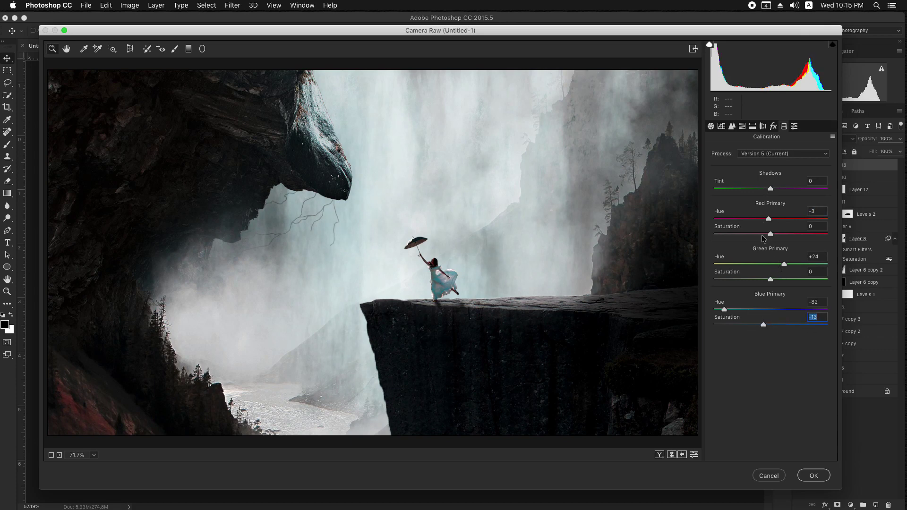
Set the white balance to Temperature +3 and Tint +12, and apply the Camera Raw Filter
click(711, 126)
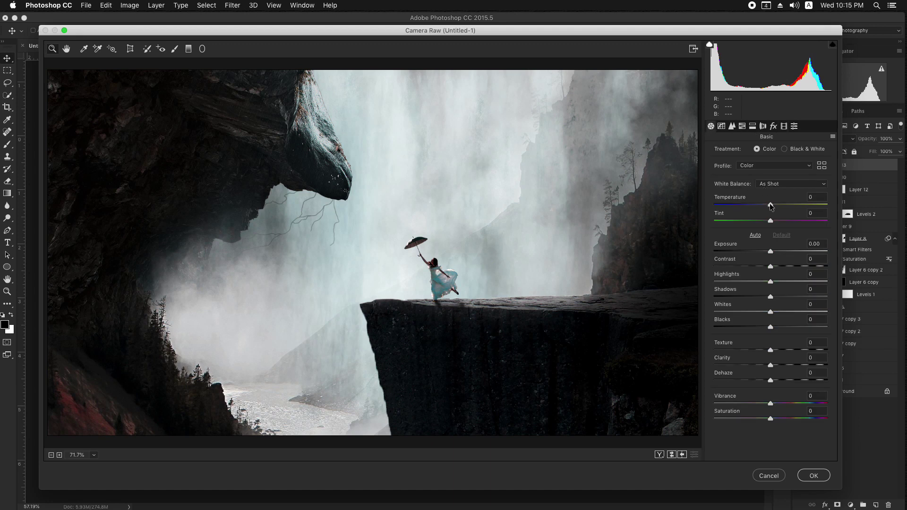
mouse_move(770, 205)
mouse_down()
mouse_move(767, 221)
mouse_move(777, 222)
mouse_up()
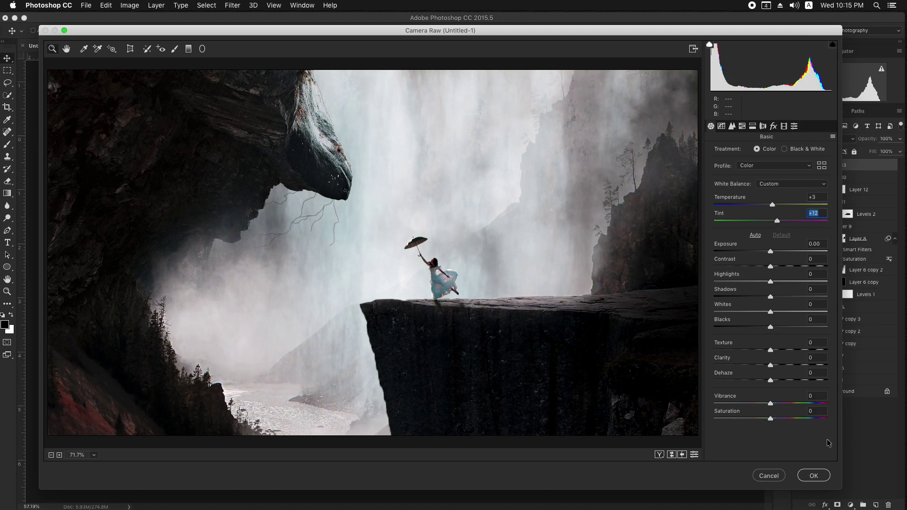
click(821, 477)
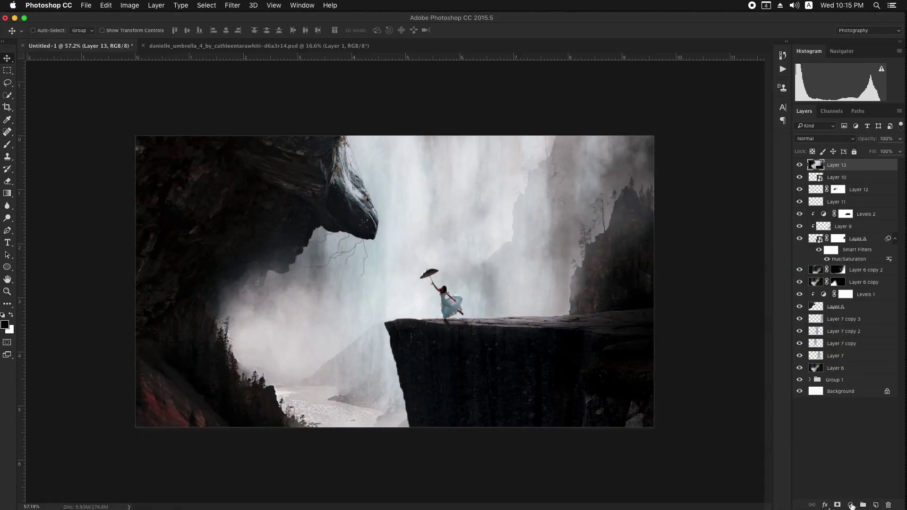
Add a Selective Color adjustment above Layer 13 and set the Blacks to Cyan +1, Magenta -1 and Yellow -1
click(851, 504)
click(850, 486)
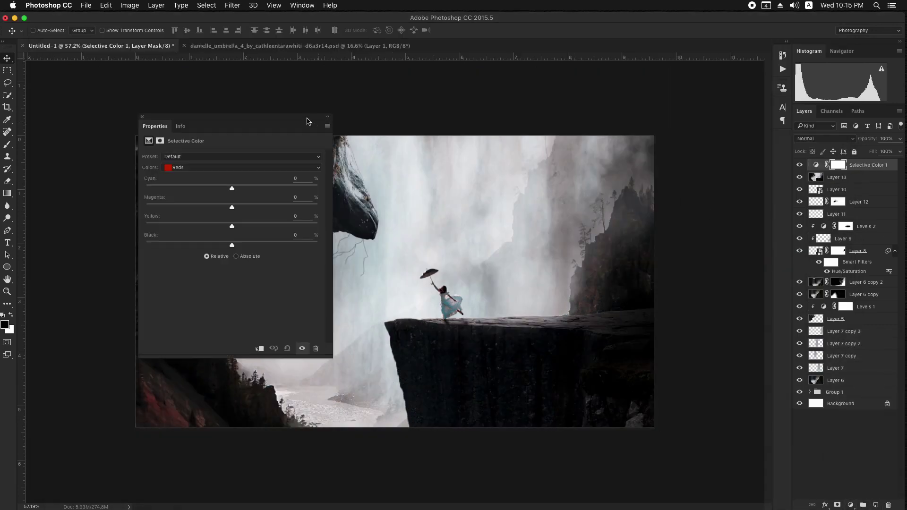
drag(307, 121, 792, 132)
click(711, 180)
click(719, 241)
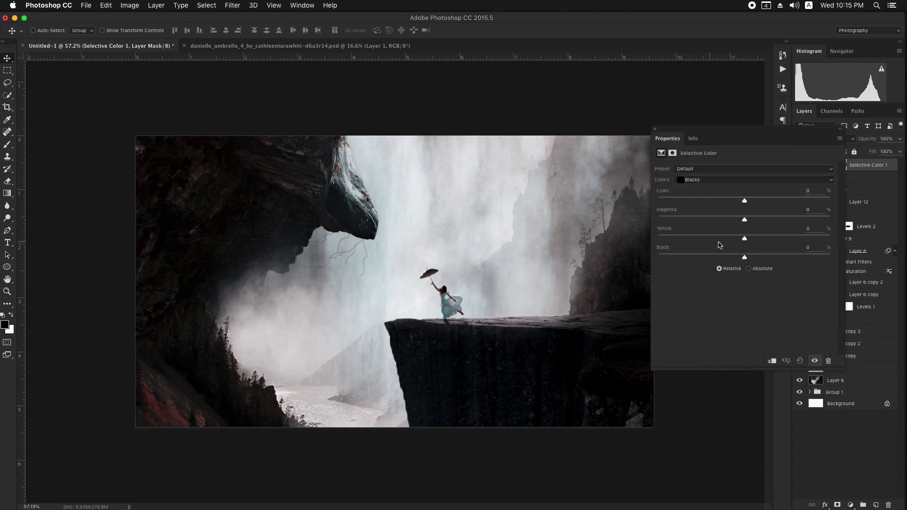
drag(745, 203, 742, 201)
mouse_move(746, 222)
mouse_down()
mouse_move(756, 221)
mouse_move(745, 219)
mouse_up()
Shift the Whites of the Selective Color adjustment toward a warmer, slightly pinkish tone
click(710, 183)
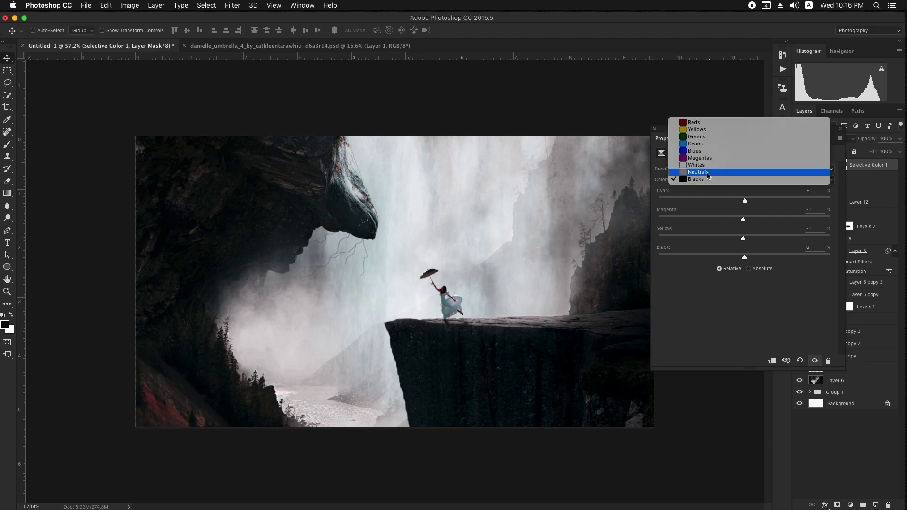
click(712, 166)
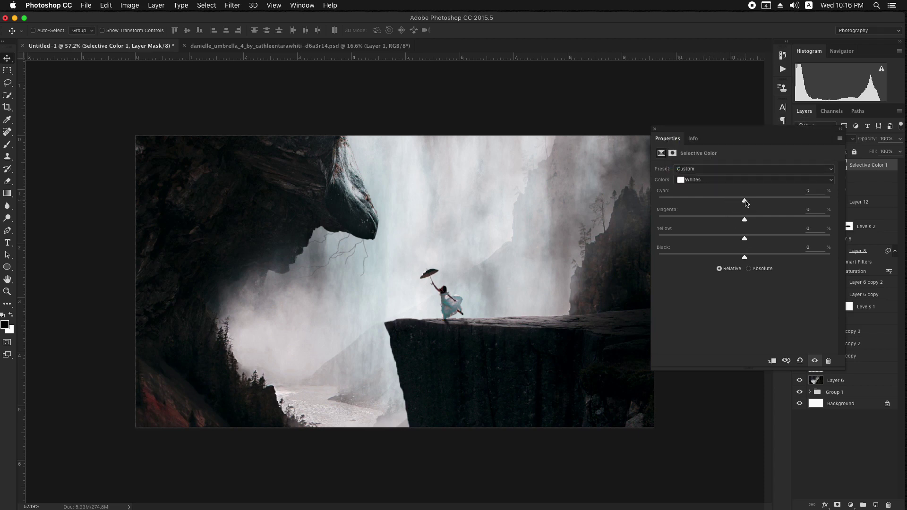
drag(745, 203, 766, 241)
click(654, 130)
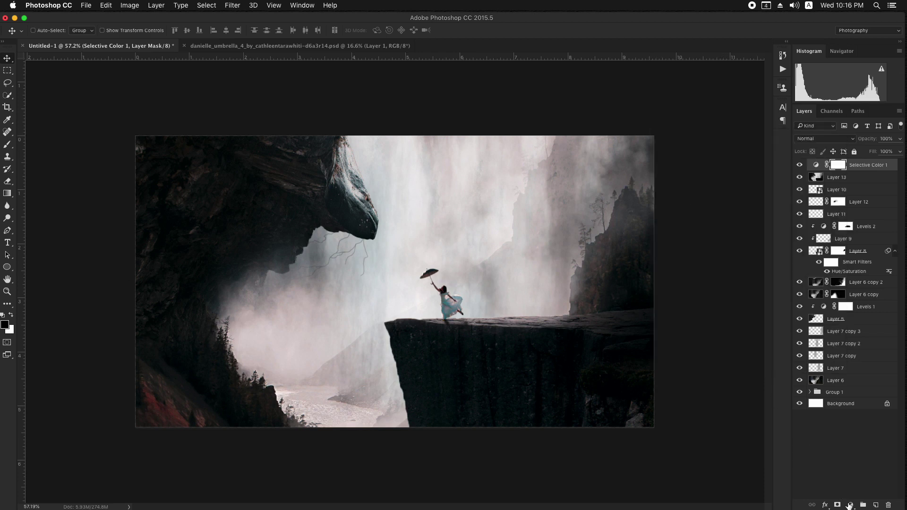
Add a Solid Color fill layer in pale yellow #fffdd4 above the Selective Color adjustment
click(850, 505)
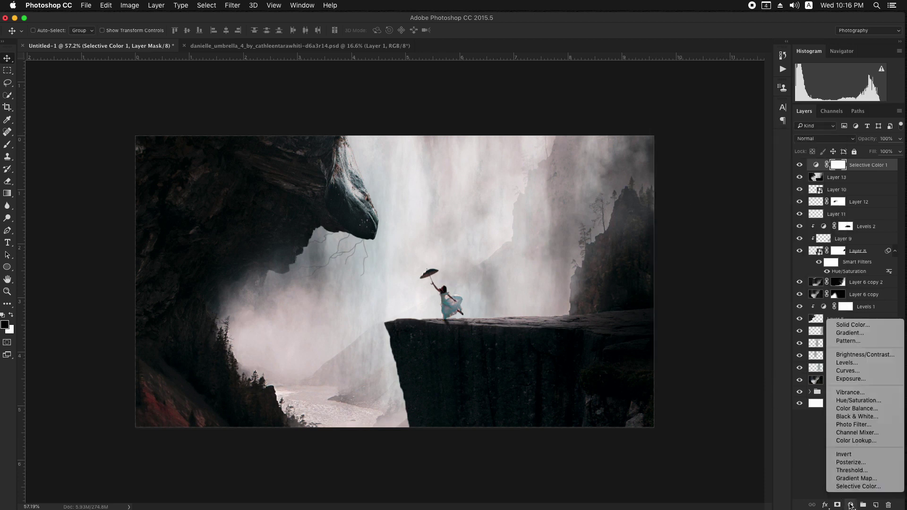
click(850, 325)
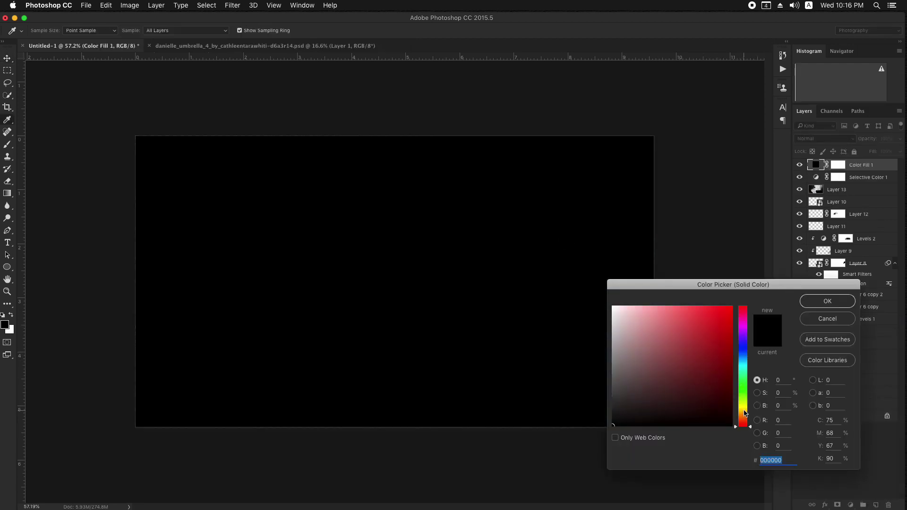
click(744, 407)
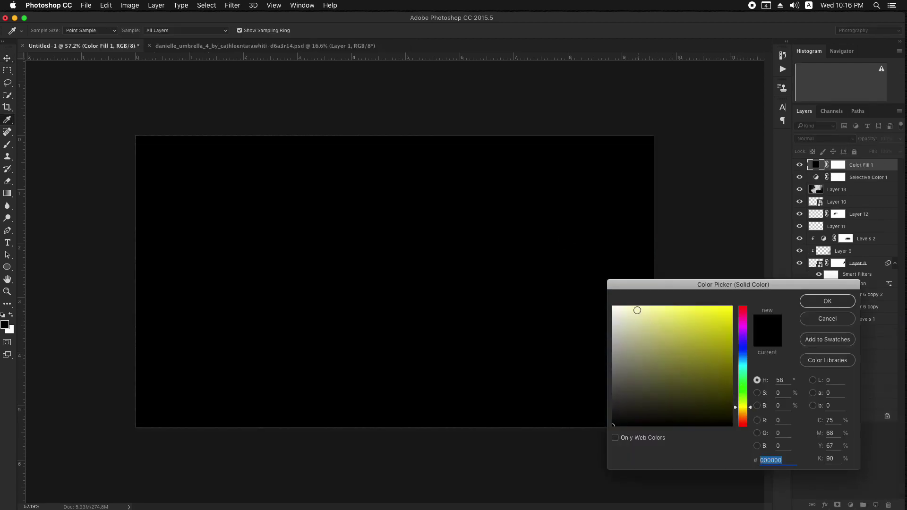
click(632, 306)
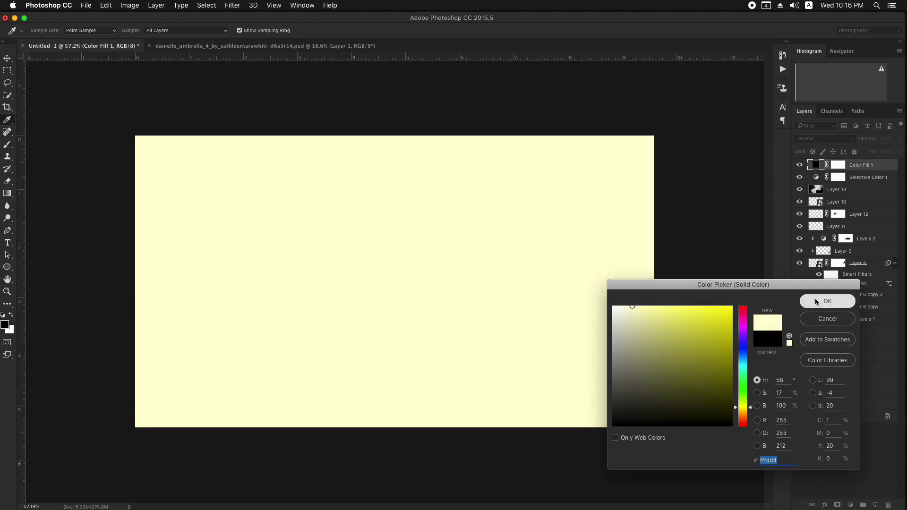
click(819, 301)
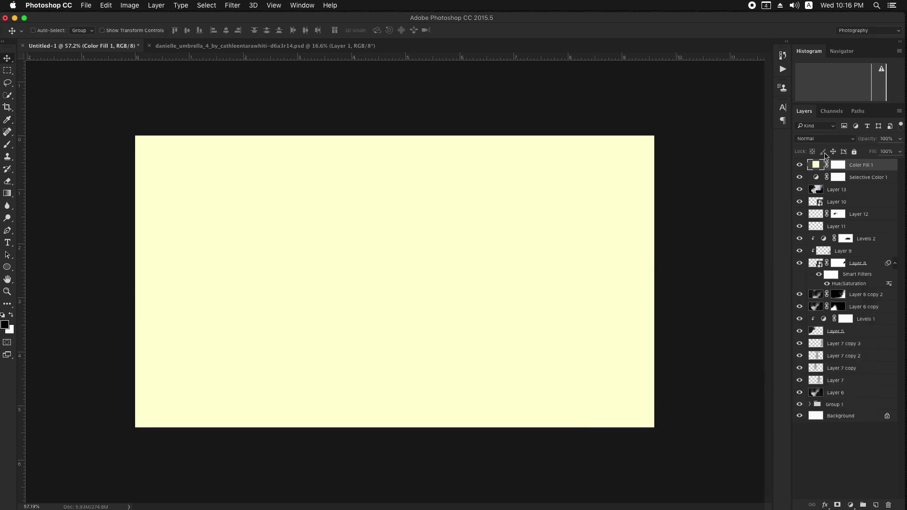
Set the pale yellow fill layer to Multiply blending and 58% opacity
click(812, 140)
click(810, 168)
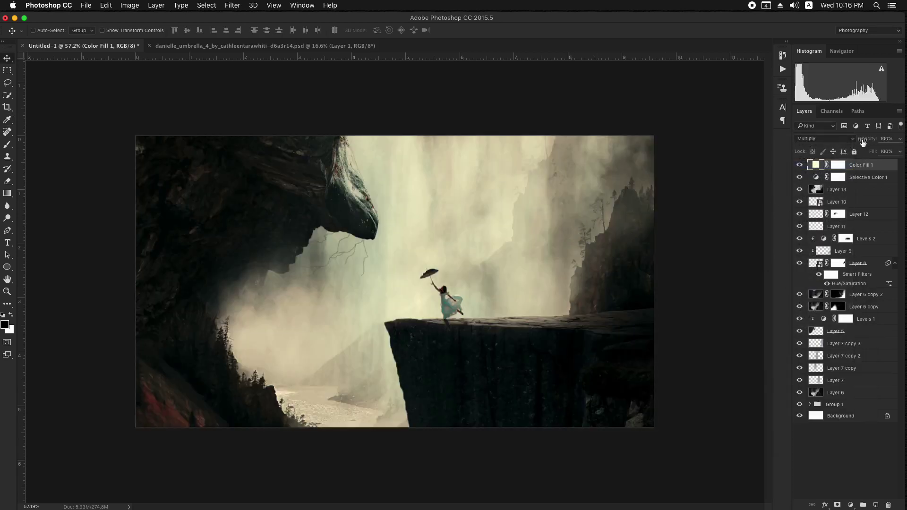
drag(865, 142, 847, 138)
Select a thin full-width strip along the image's upper edge and fill it with the black foreground color on a new layer
click(8, 71)
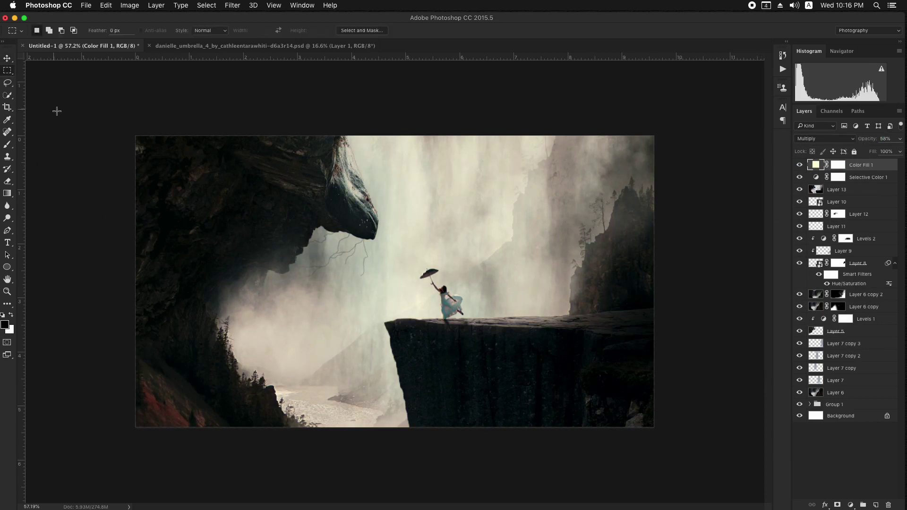
drag(136, 136, 678, 160)
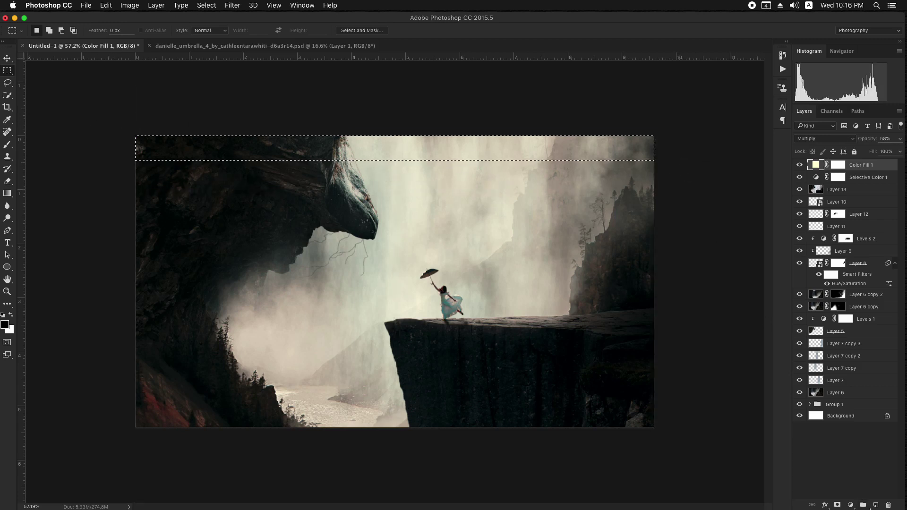
click(875, 504)
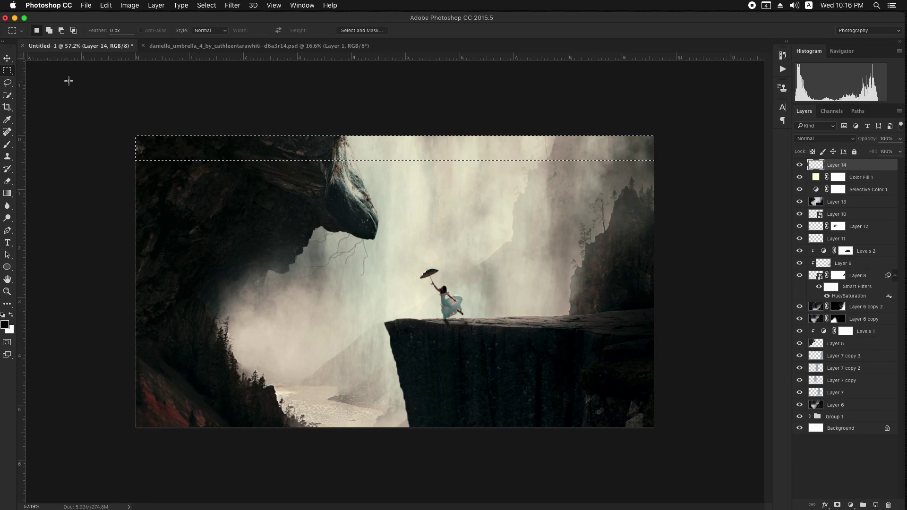
click(108, 6)
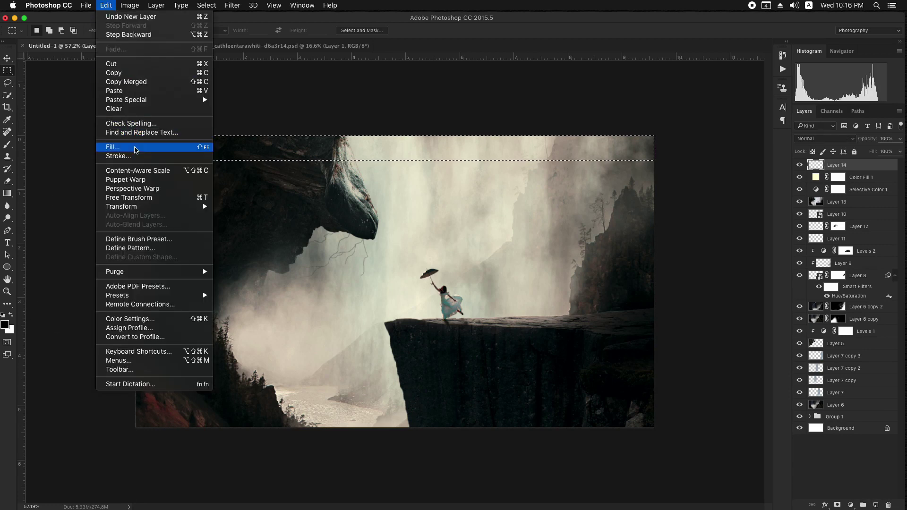
click(135, 150)
click(468, 206)
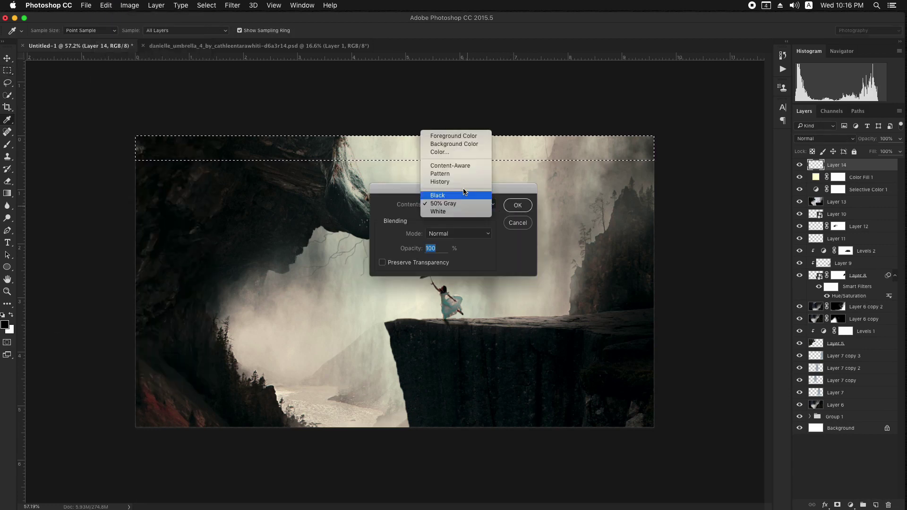
click(455, 136)
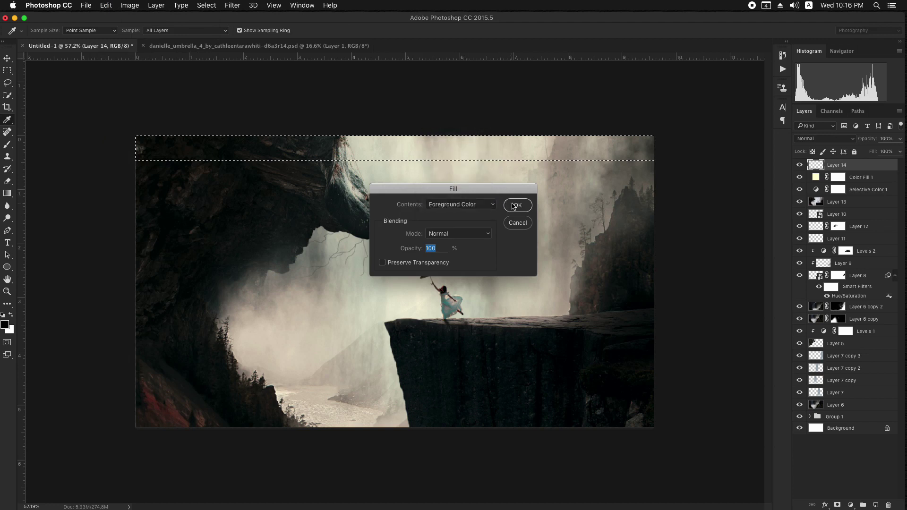
click(513, 206)
Deselect, duplicate the black bar layer and move the copy to the image's lower edge as a second cinematic bar
click(7, 58)
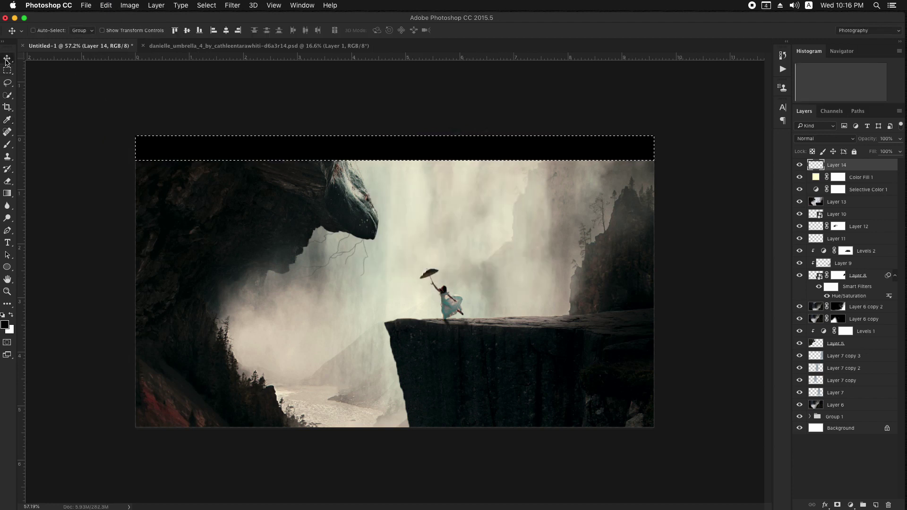
click(207, 5)
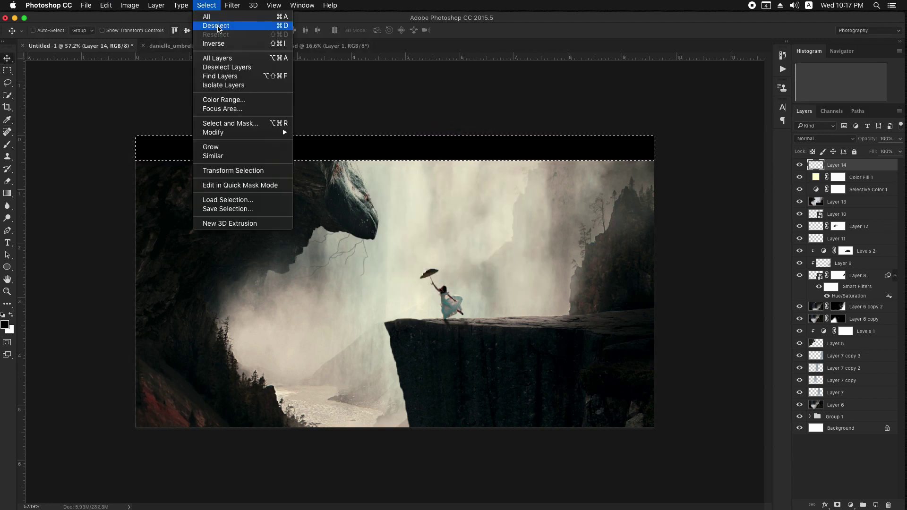
click(213, 26)
drag(863, 171, 876, 505)
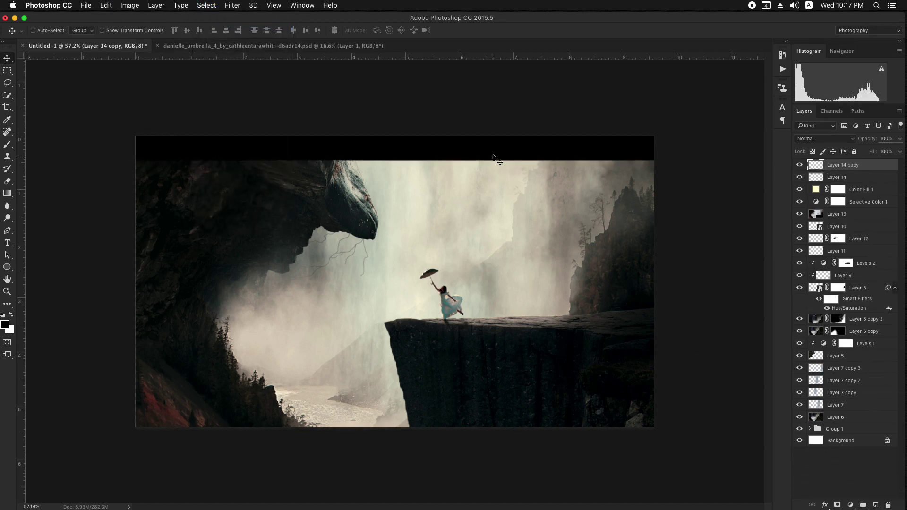
drag(489, 154, 483, 419)
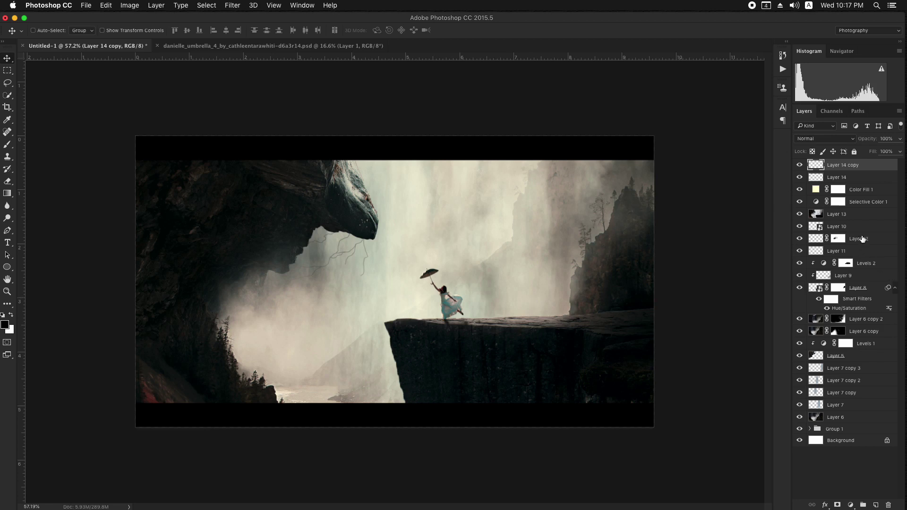
Lower the opacity of the Color Fill 1 layer to weaken the yellow tint
click(860, 217)
scroll(588, 215, up, 2)
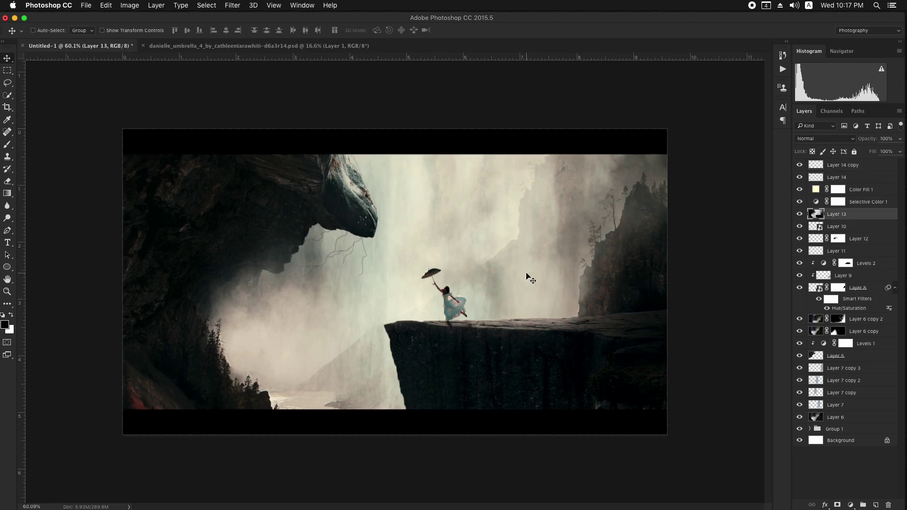
click(889, 192)
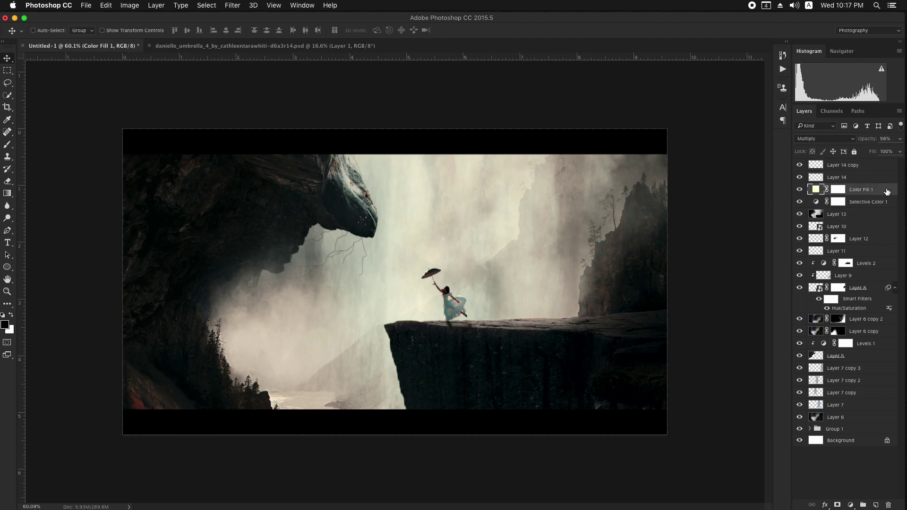
drag(867, 142, 848, 140)
Apply the Camera Raw Filter to Layer 13 with Clarity +22 and a Sharpening Amount of 38
click(834, 215)
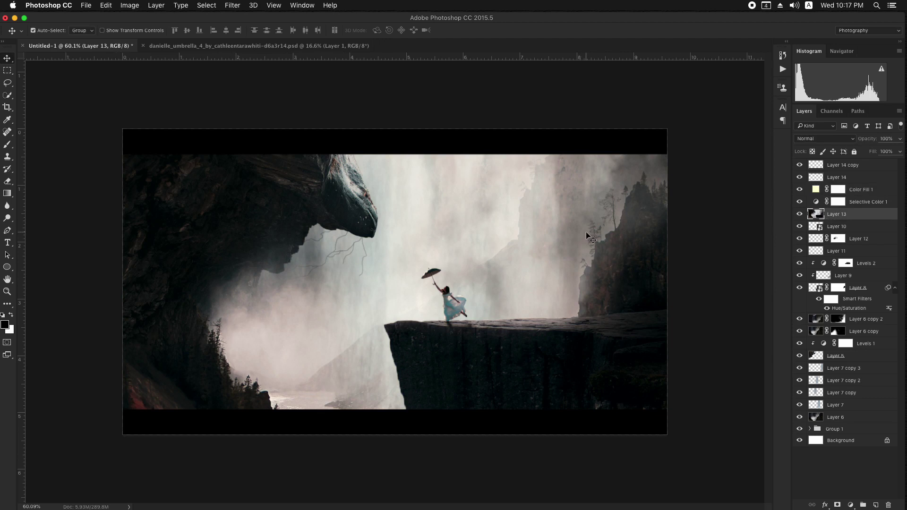
key(super+shift+a)
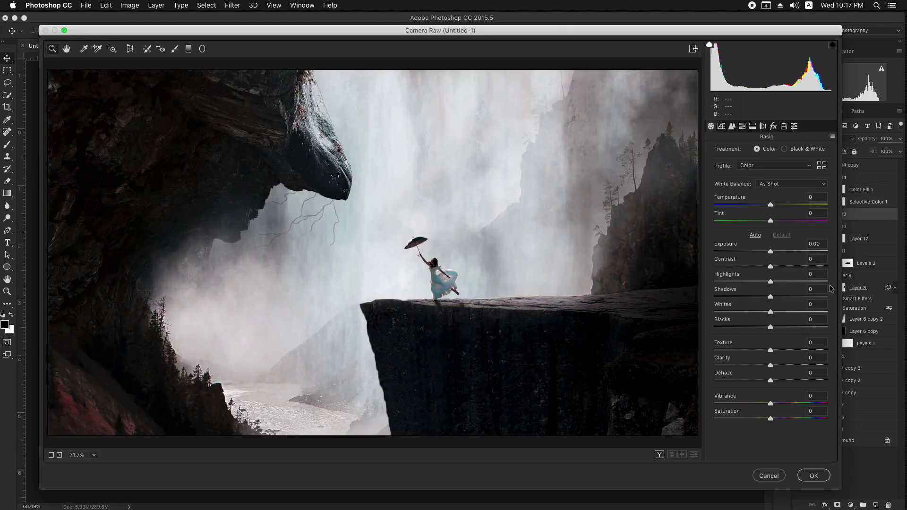
mouse_move(779, 365)
mouse_down()
mouse_move(790, 366)
mouse_move(782, 367)
mouse_up()
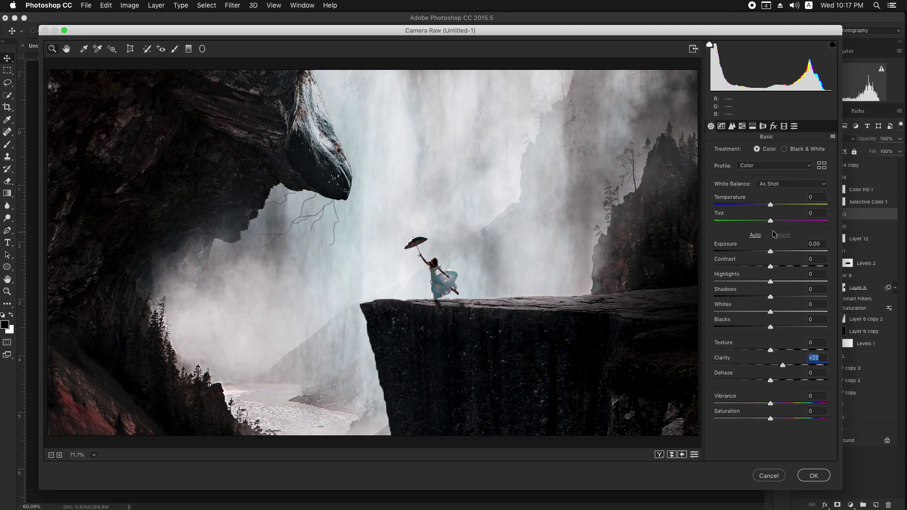
click(733, 126)
drag(747, 167, 757, 167)
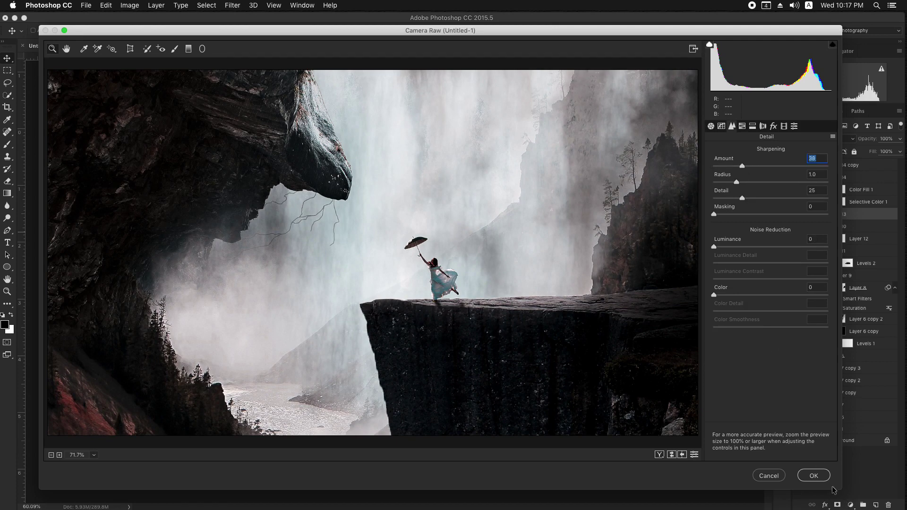
click(813, 475)
scroll(518, 280, up, 1)
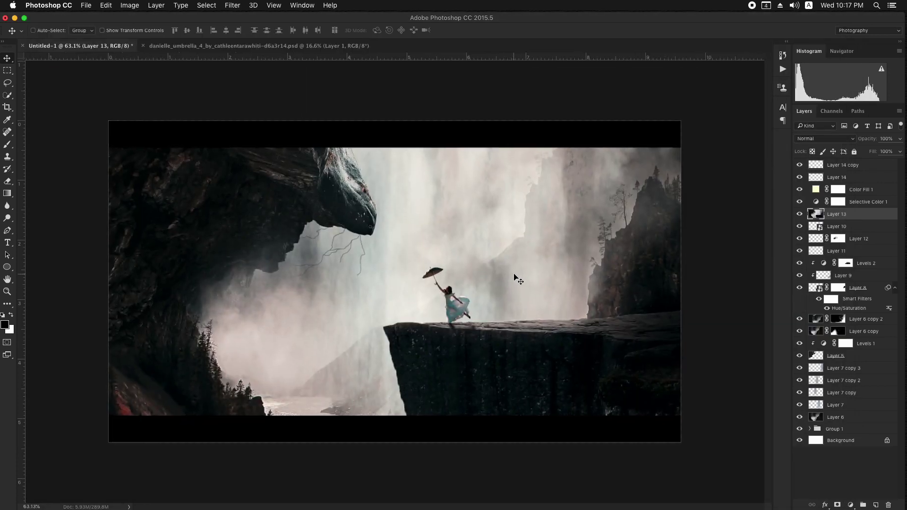
Create a new layer above Layer 13 and fill it entirely with the black foreground color
click(875, 504)
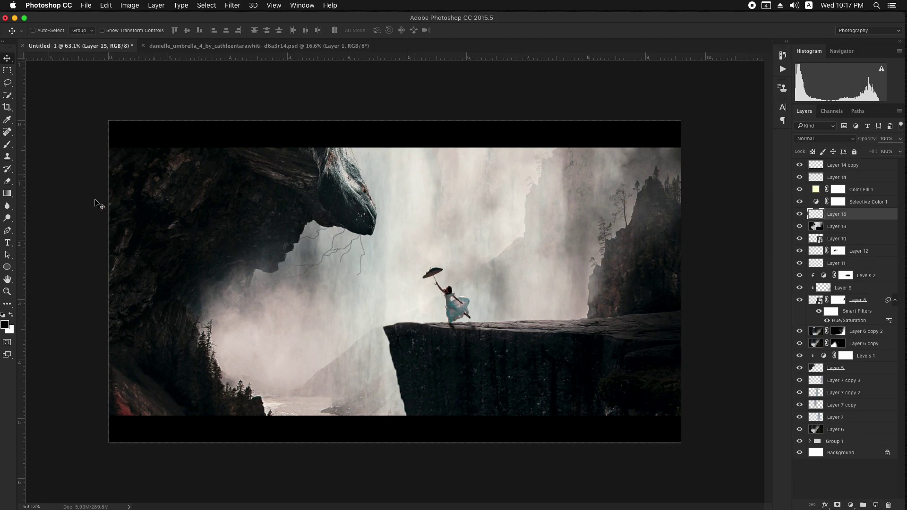
click(105, 5)
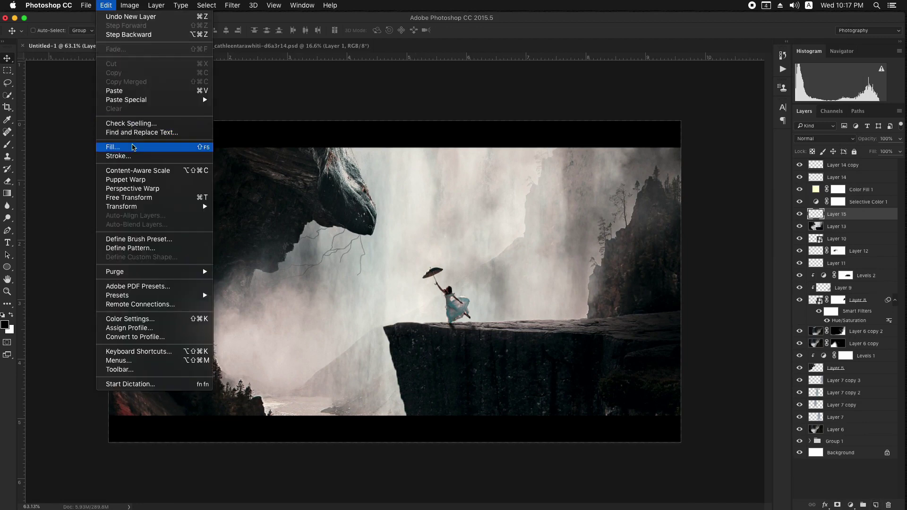
key(Return)
click(520, 205)
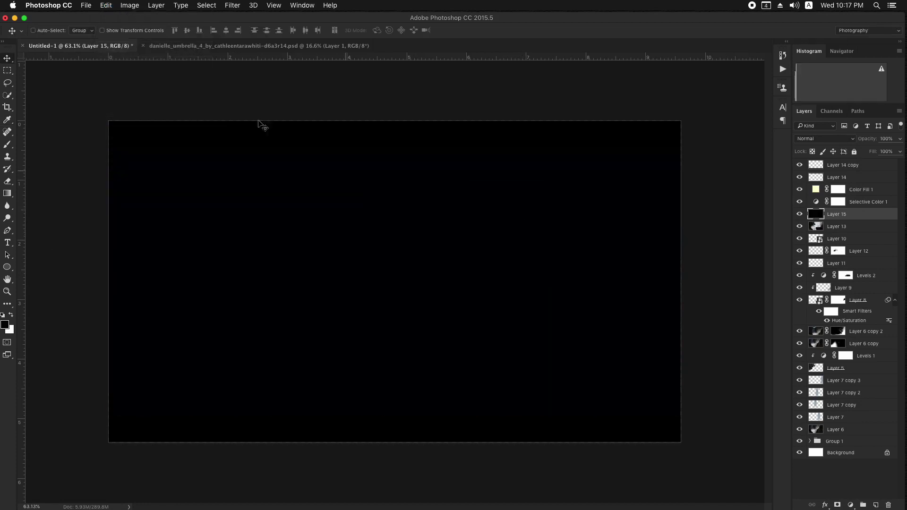
Apply the Add Noise filter to the black layer with Uniform distribution and Monochromatic enabled, raising the amount slightly above 35.39%
click(231, 6)
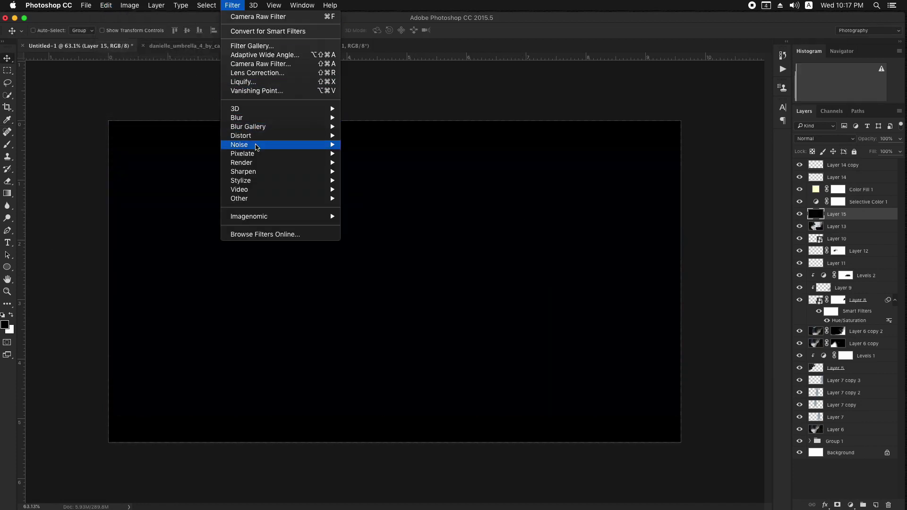
mouse_move(258, 149)
click(380, 150)
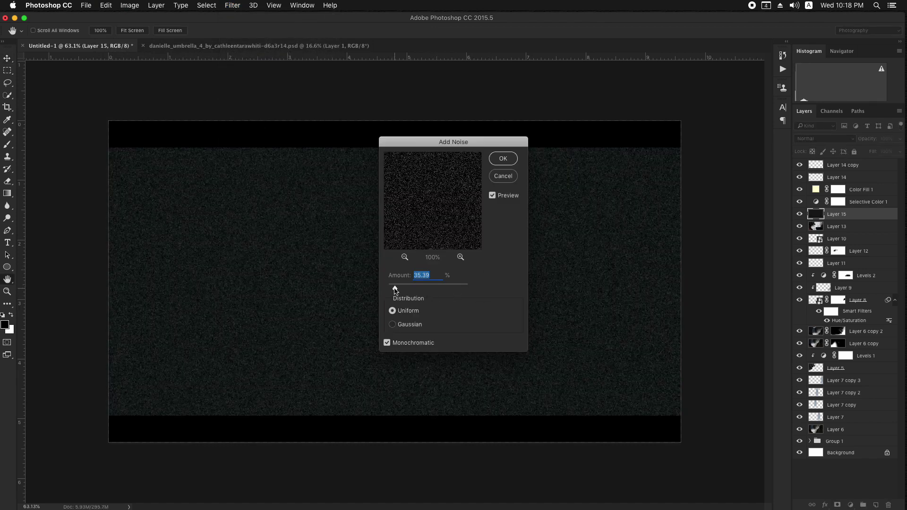
drag(395, 290, 396, 290)
click(504, 158)
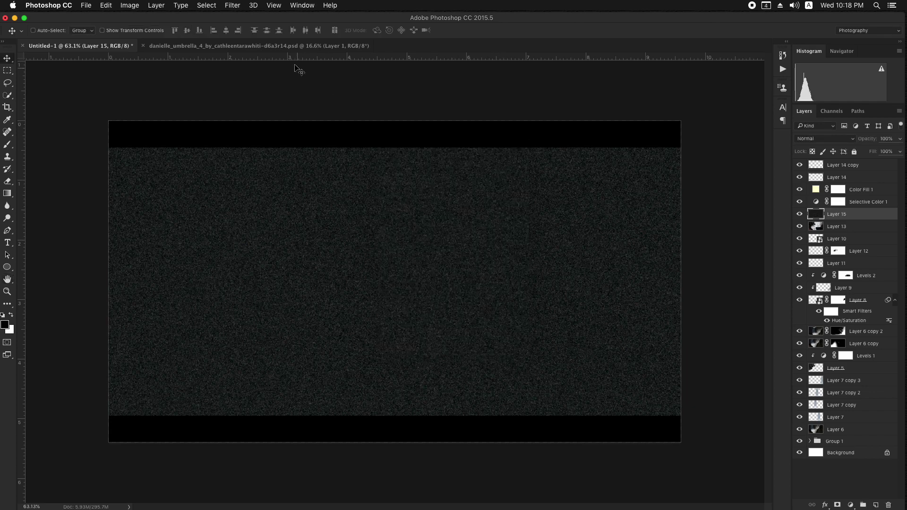
Apply a vertical Motion Blur at -90° with a distance below 27 pixels to Layer 15, and set its blend mode to Screen
click(231, 5)
mouse_move(259, 118)
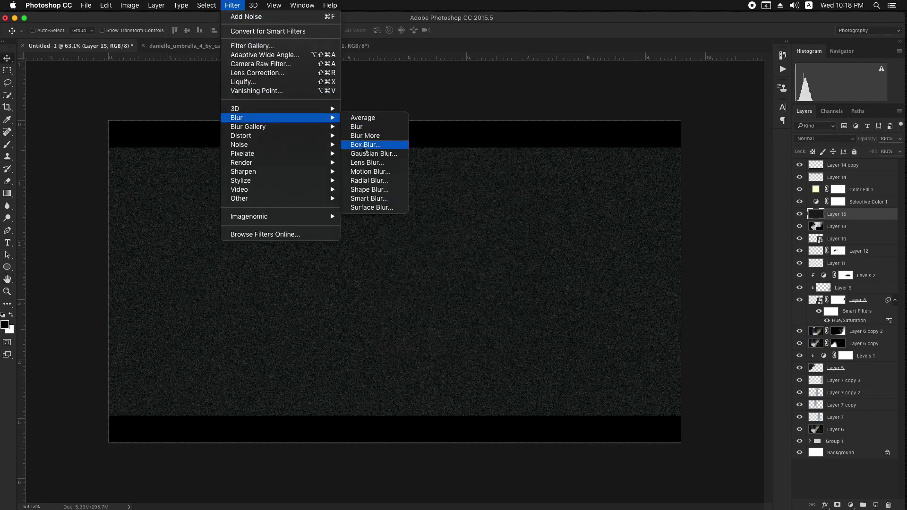
click(366, 171)
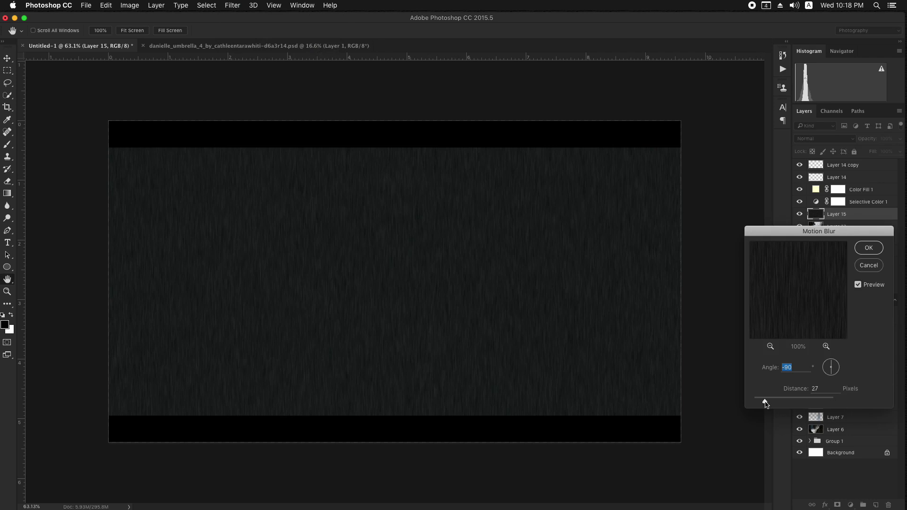
drag(765, 402, 757, 405)
click(873, 251)
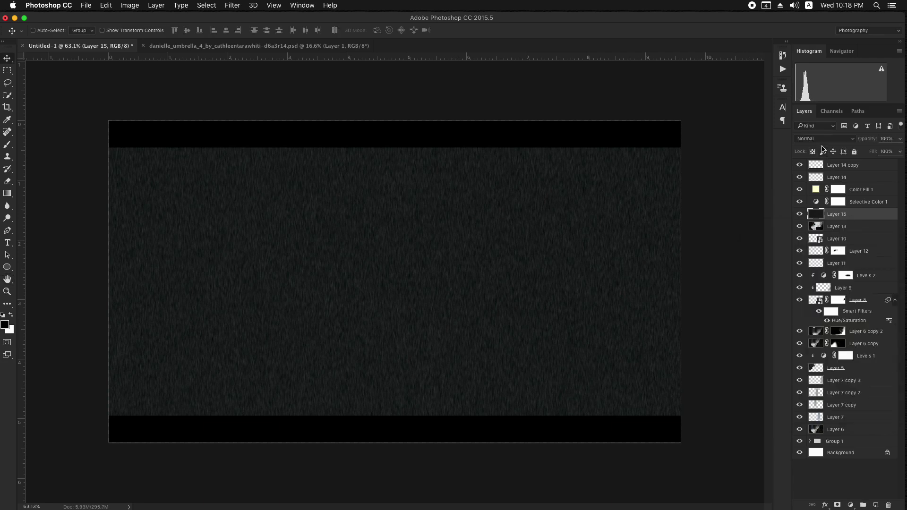
click(822, 139)
click(807, 206)
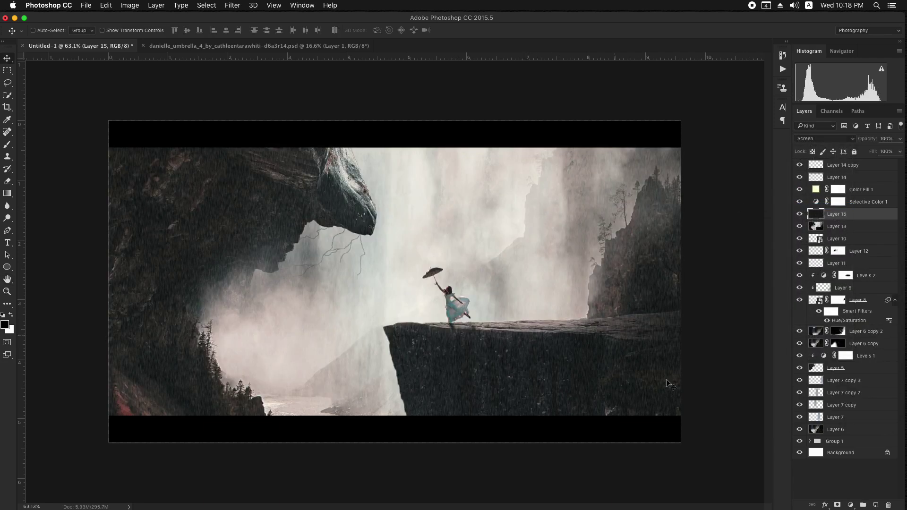
Add a layer mask to Layer 15 and fill the mask with a rendered Clouds pattern
click(837, 504)
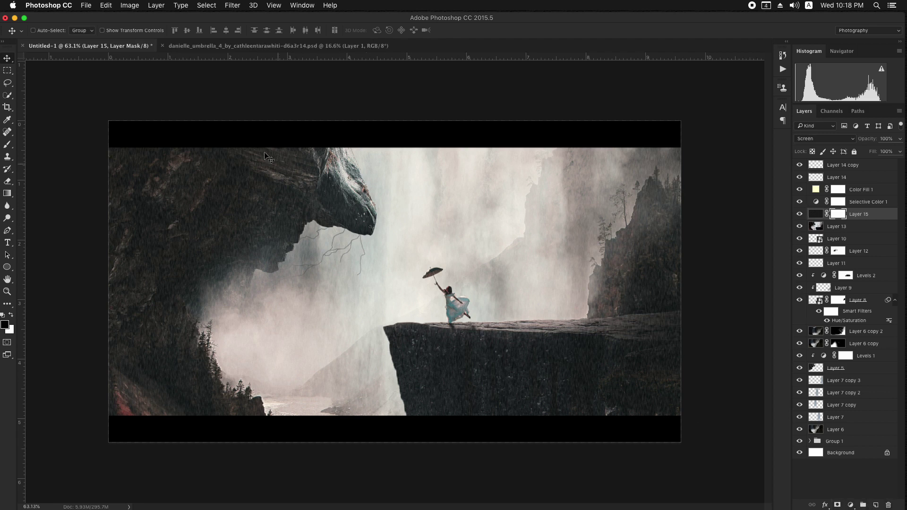
click(231, 6)
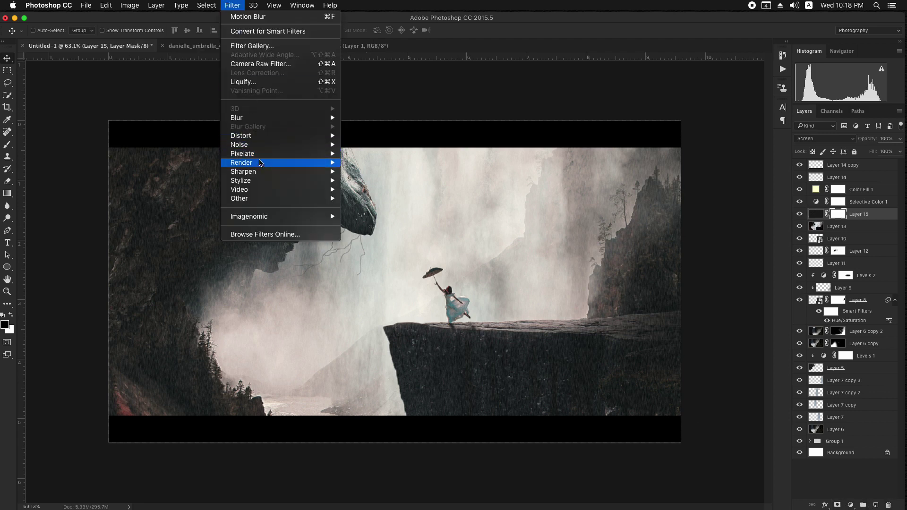
mouse_move(260, 163)
click(361, 195)
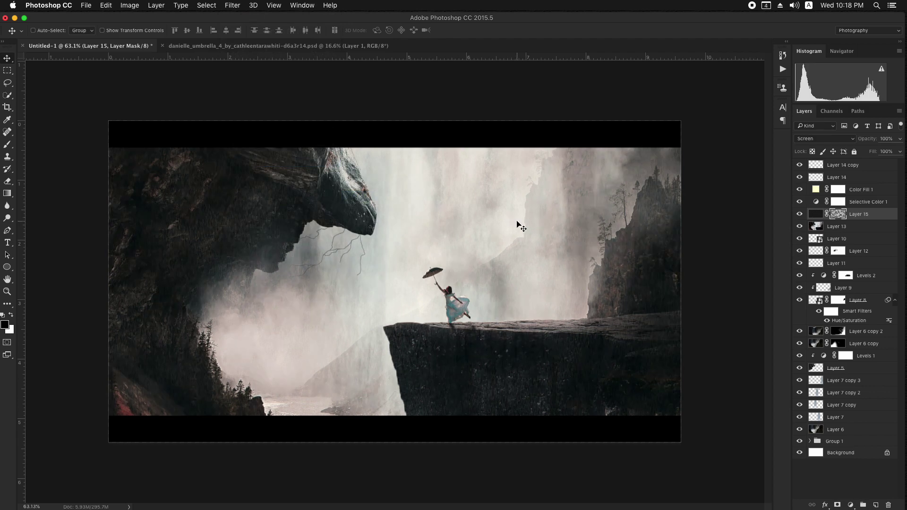
Increase the contrast of Layer 15's cloud mask with Levels by raising the black input level to 78
scroll(565, 218, up, 1)
key(super+l)
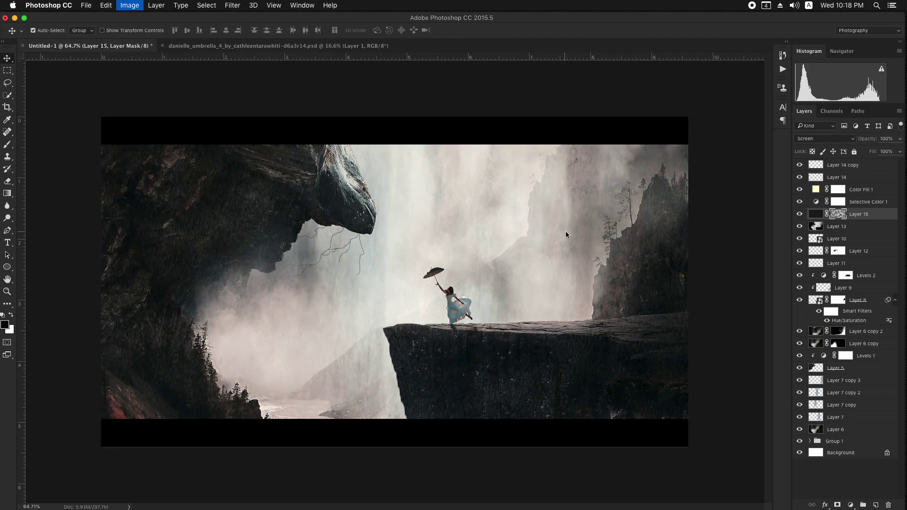
drag(685, 403, 719, 401)
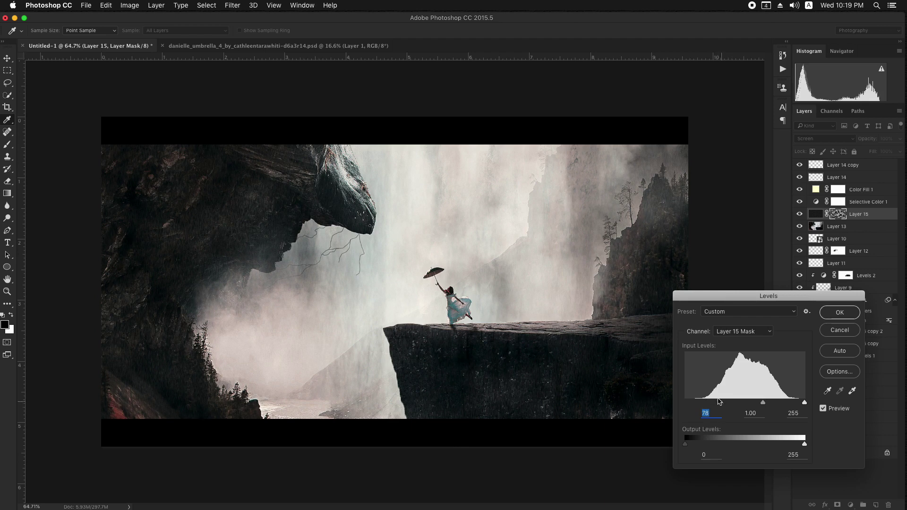
key(Return)
key(super+minus)
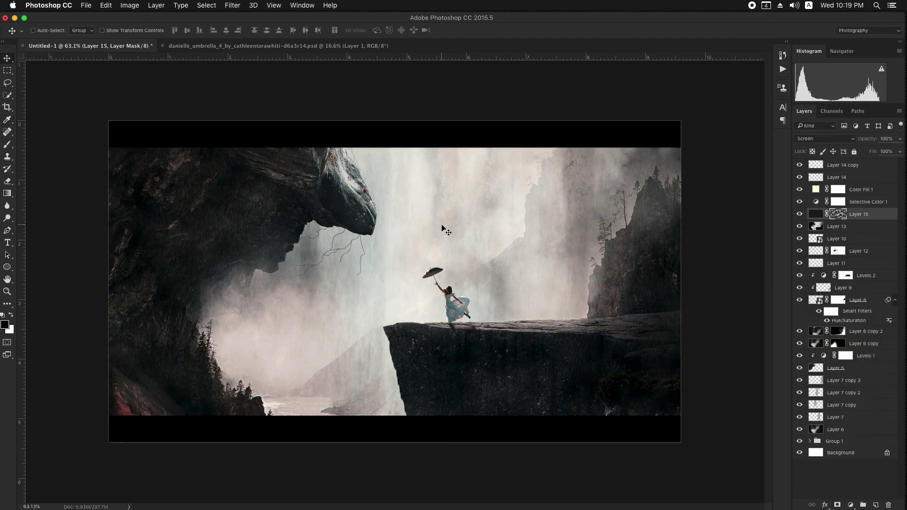